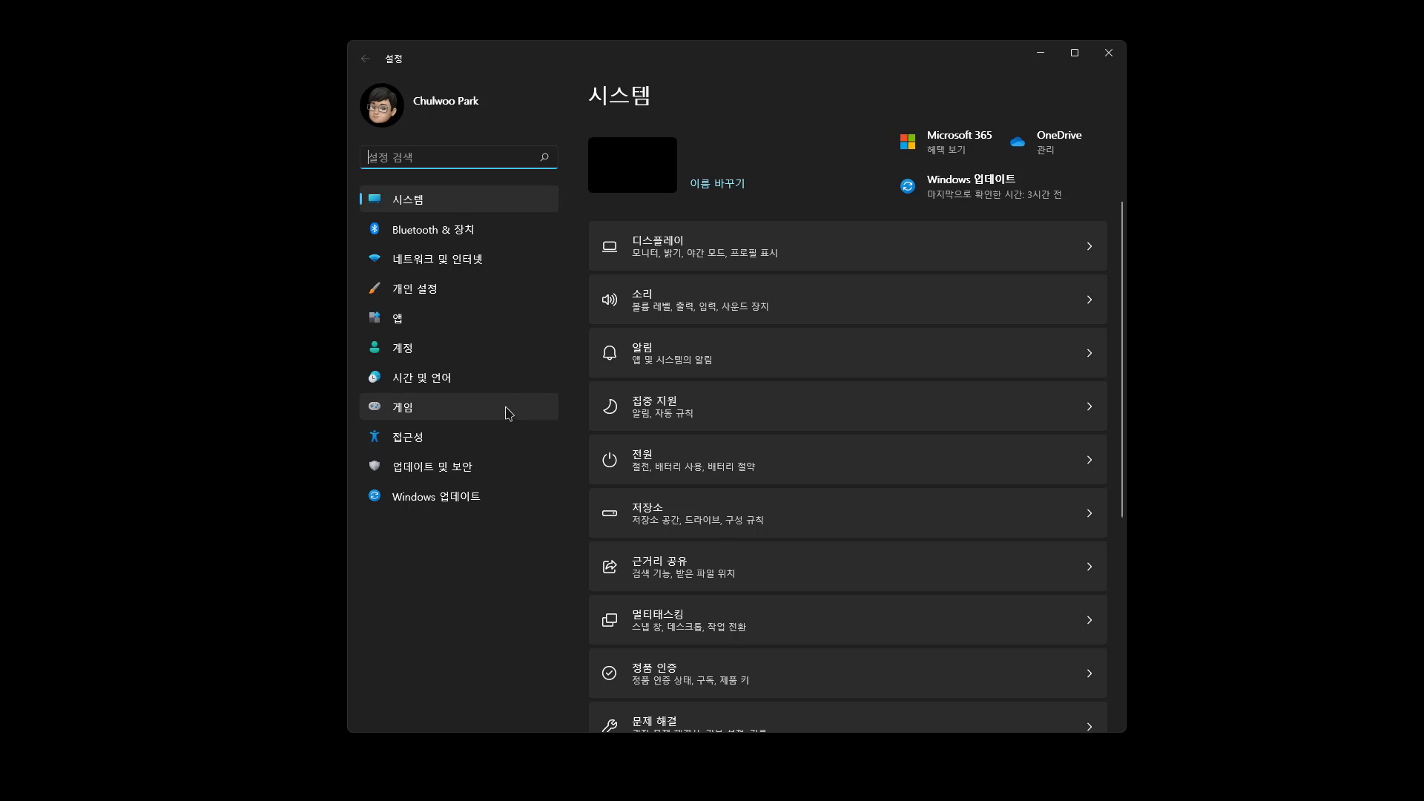
# Open the speech settings under time and language and examine the selectable voices and the installed voice packages
pyautogui.click(504, 390)
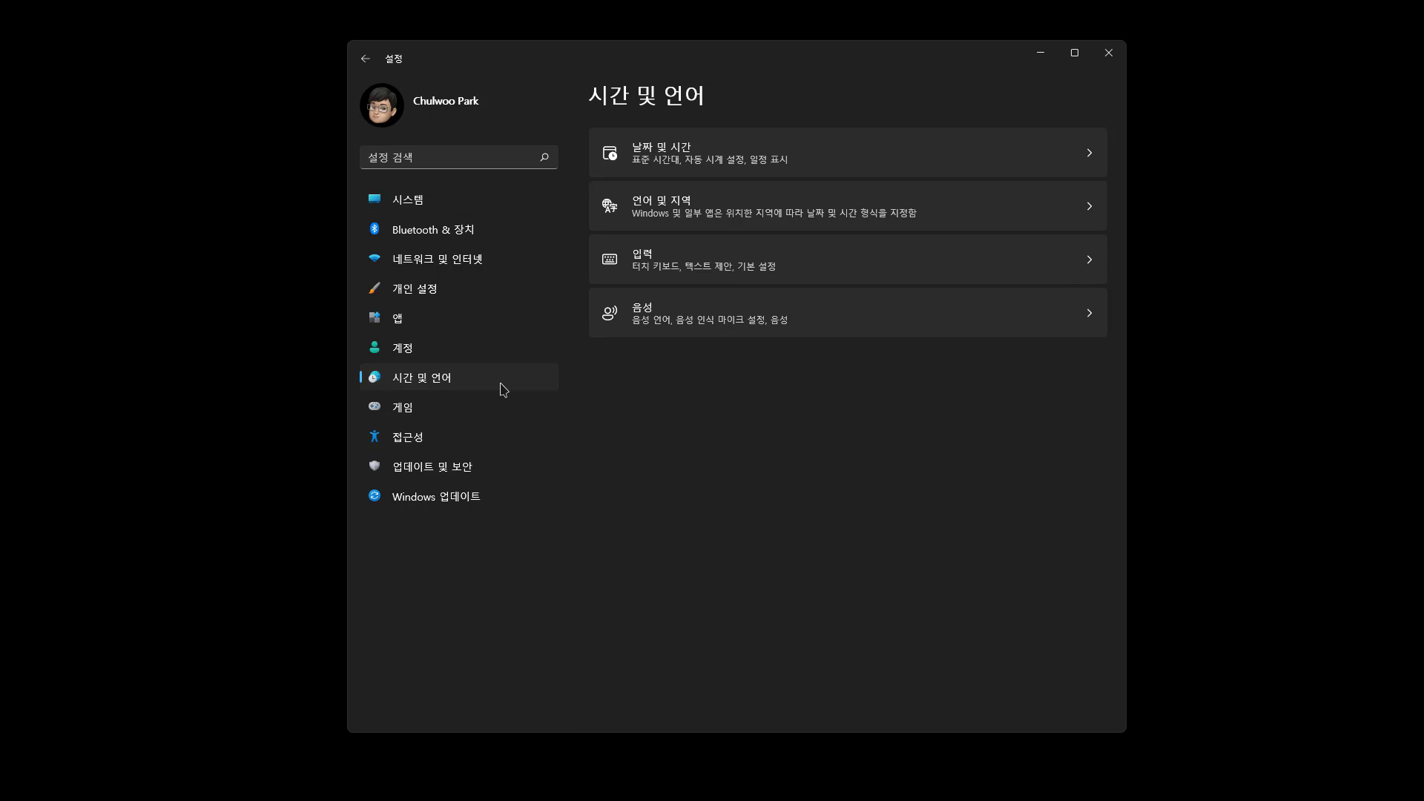
pyautogui.click(685, 327)
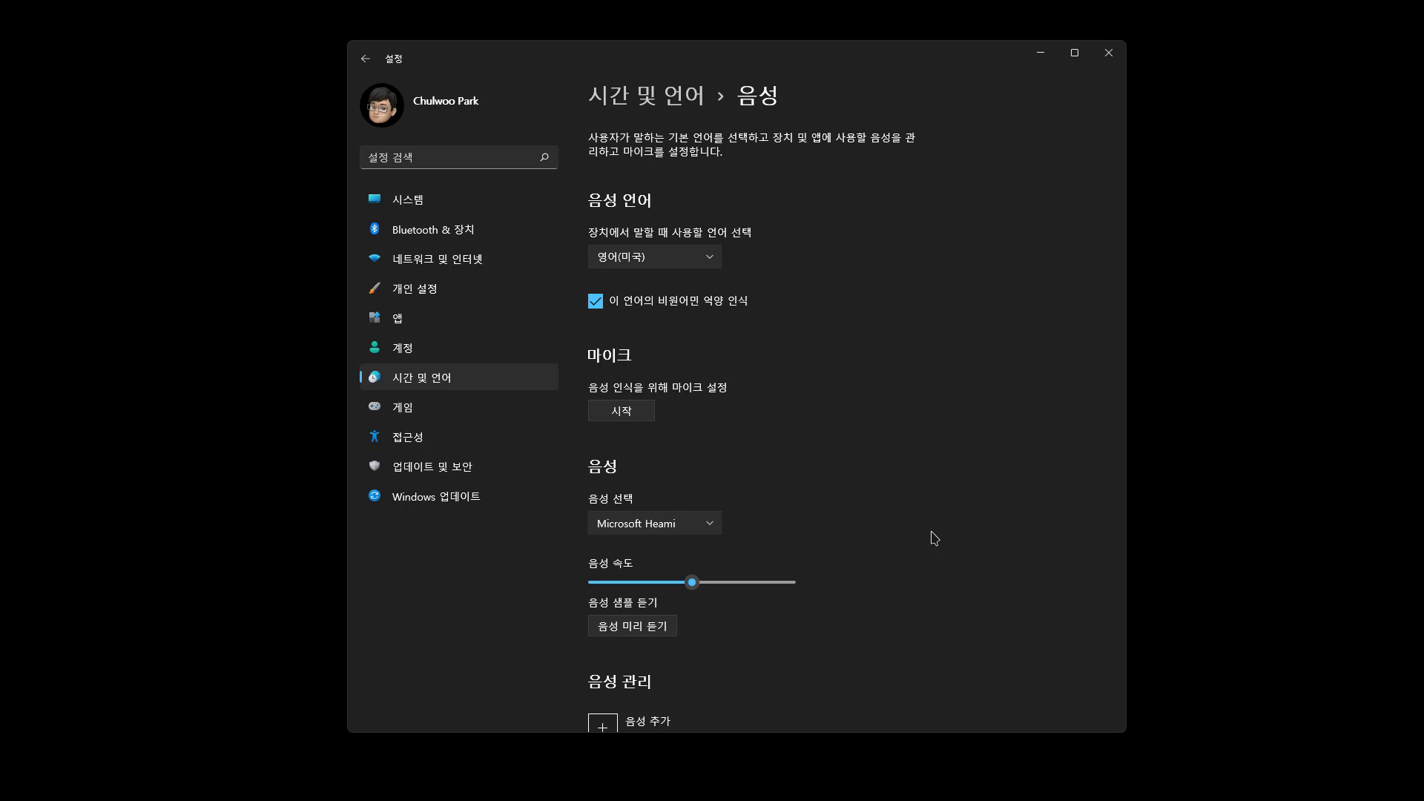
pyautogui.scroll(-3, 934, 538)
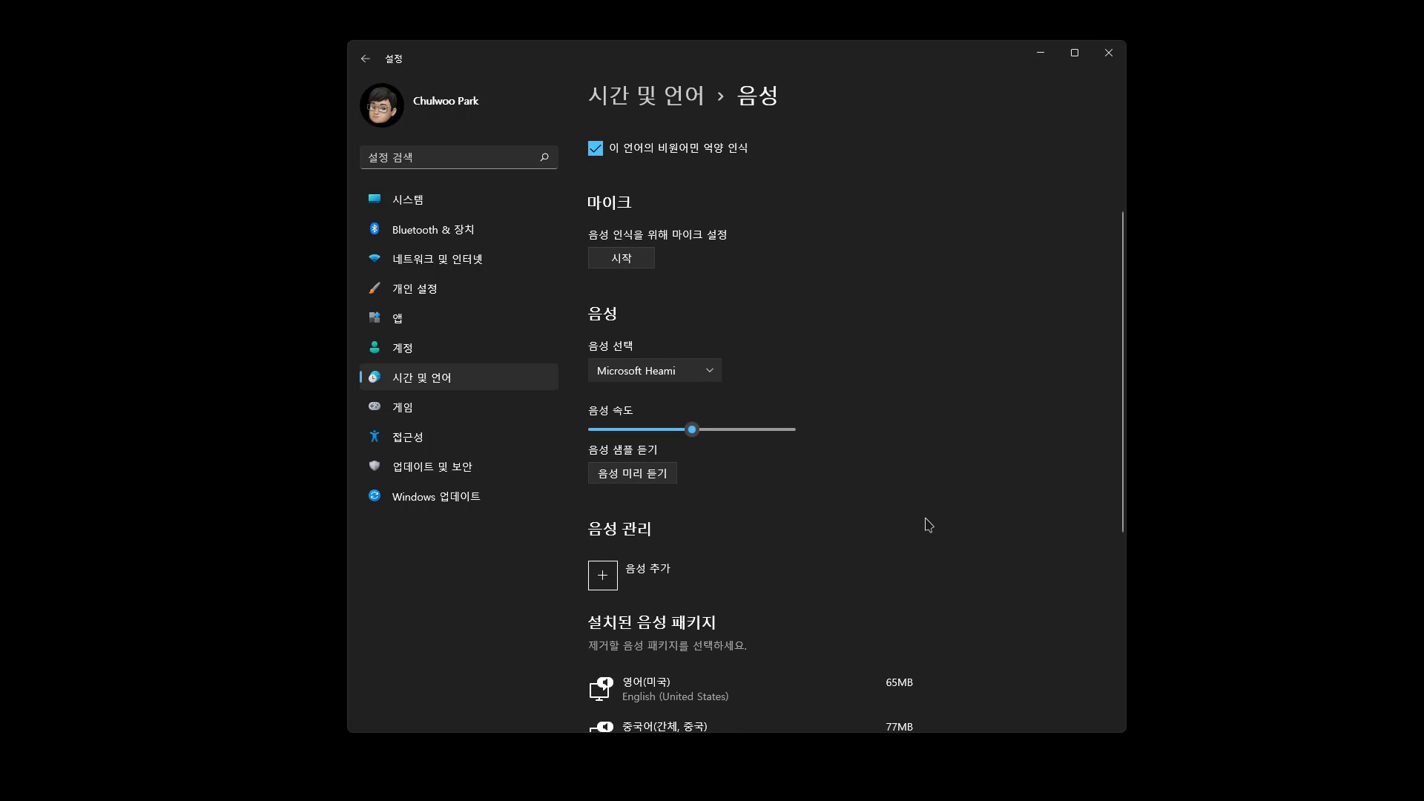
pyautogui.click(711, 379)
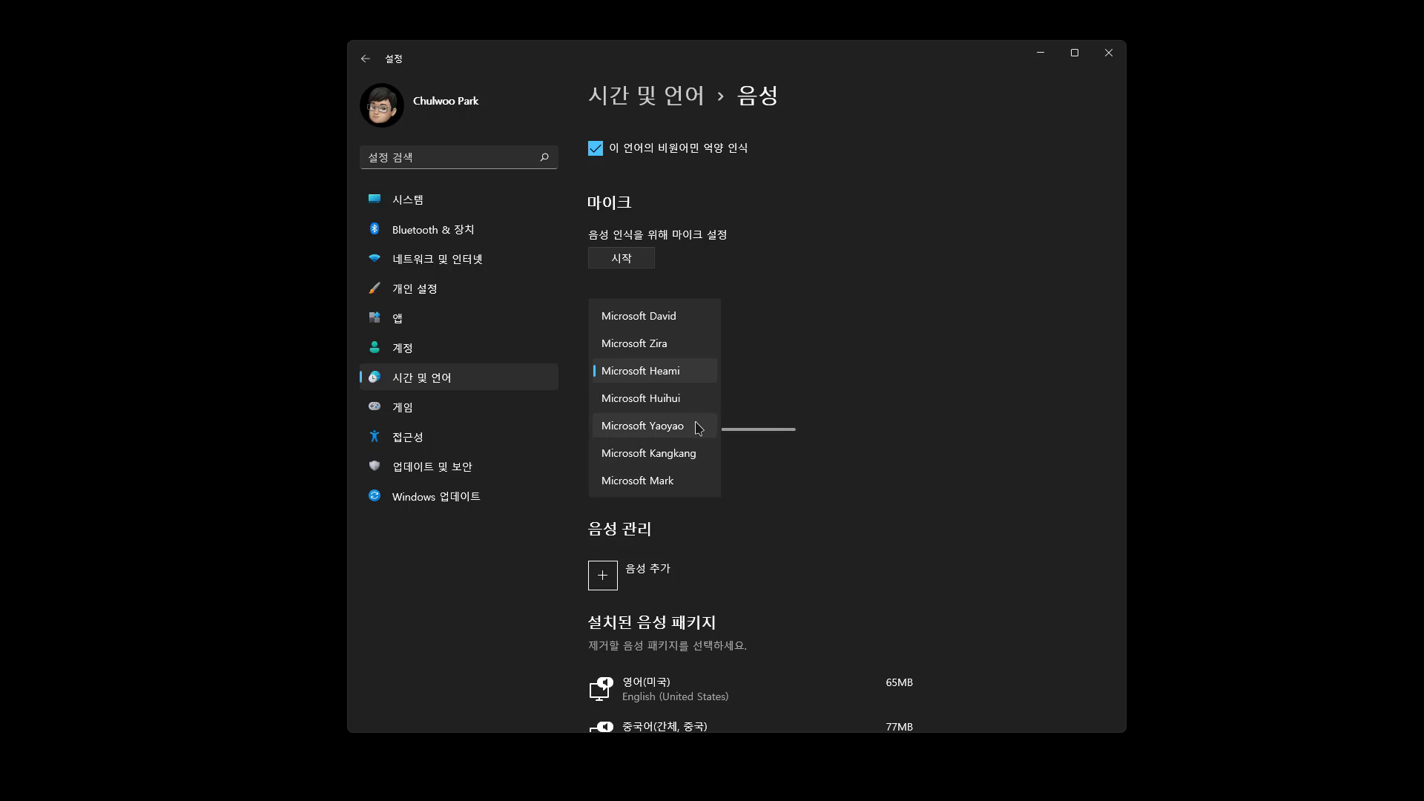
pyautogui.click(782, 582)
pyautogui.scroll(-2, 782, 583)
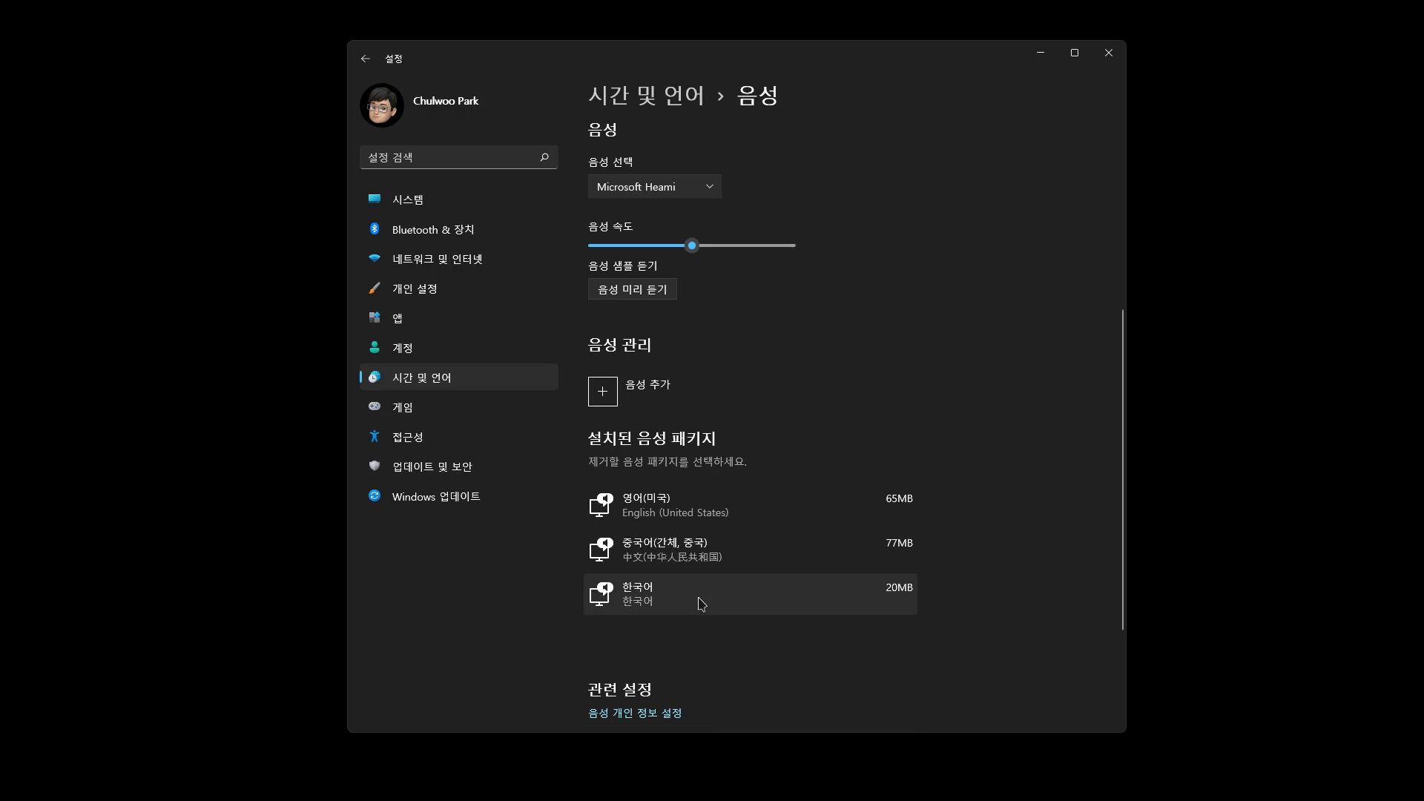
pyautogui.scroll(2, 727, 338)
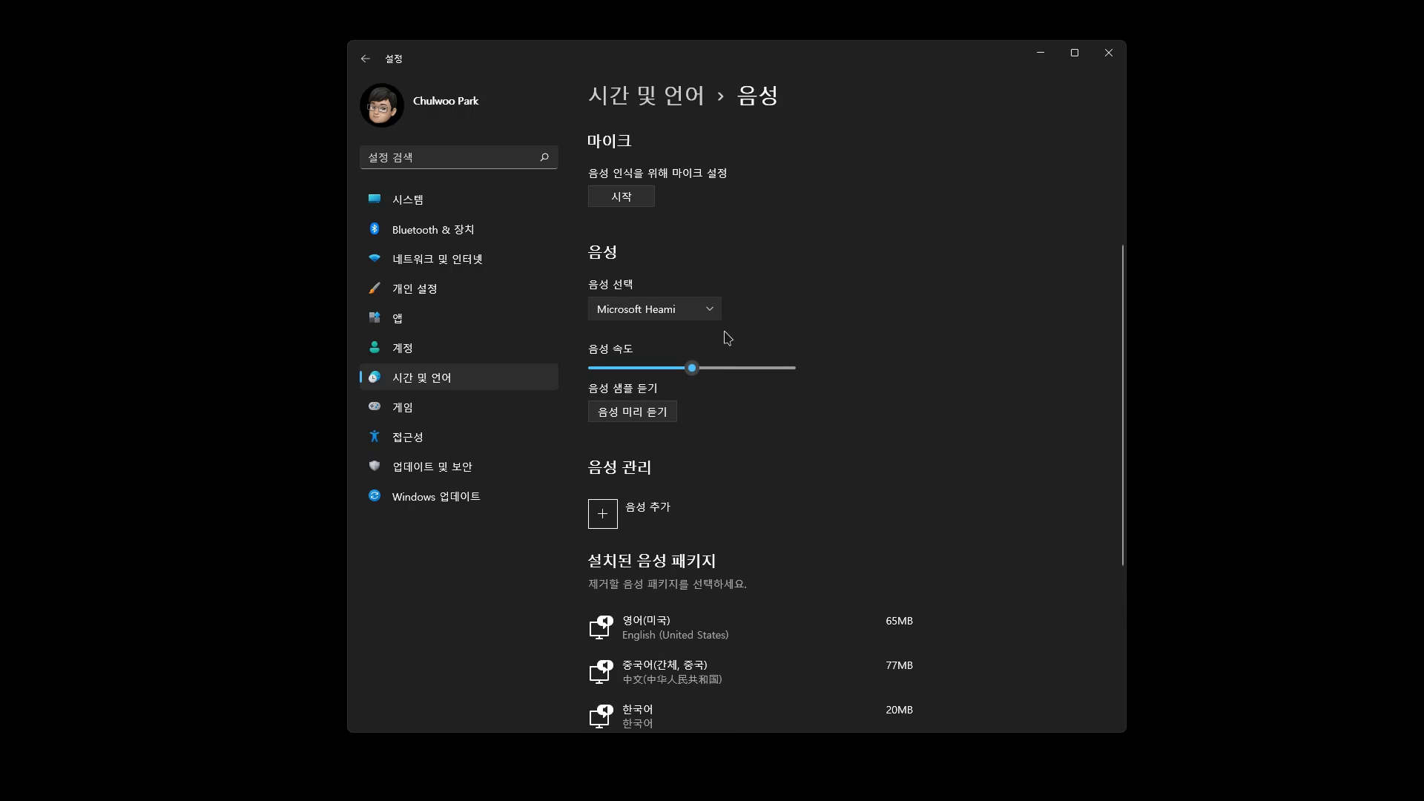
pyautogui.click(719, 312)
pyautogui.click(849, 293)
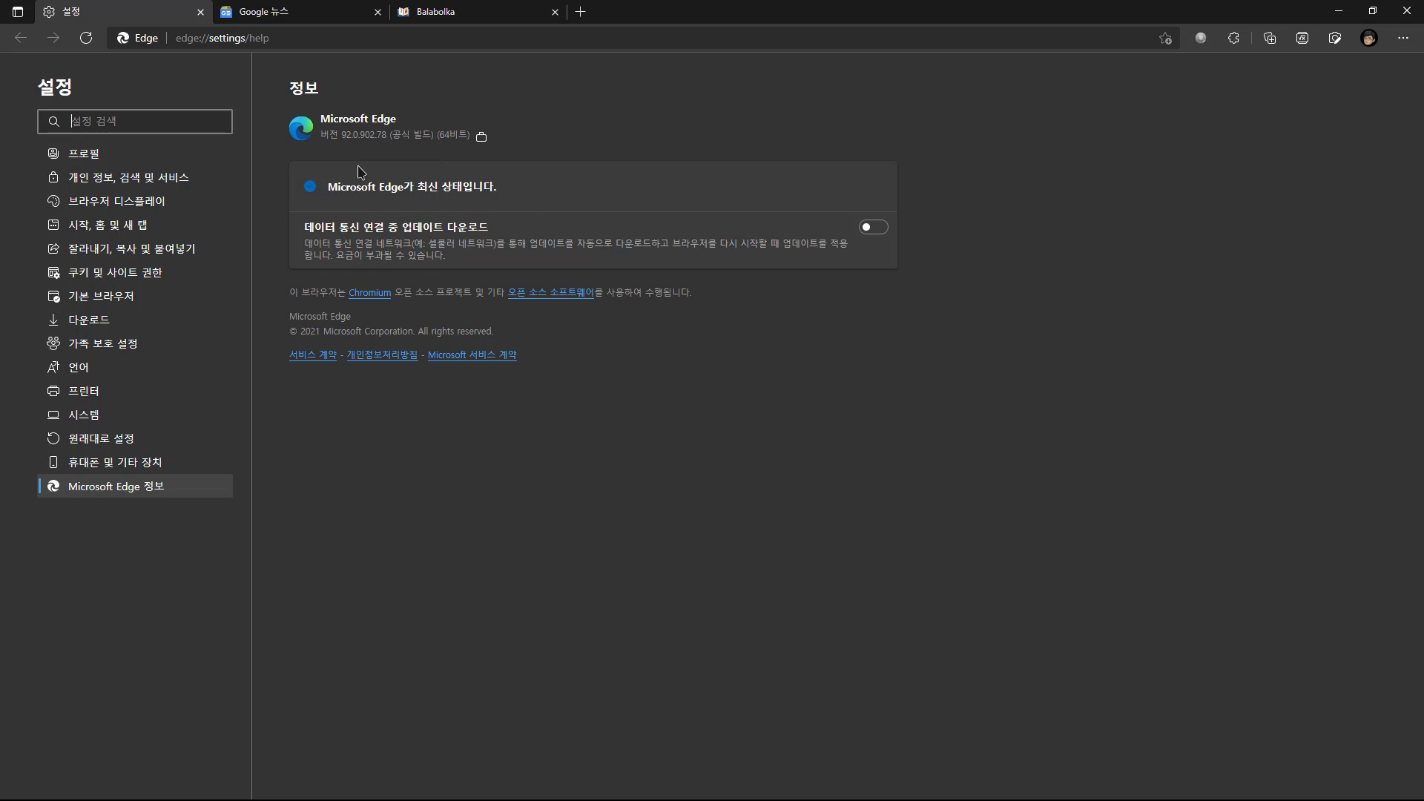
# Switch to Microsoft Edge and open the top Google News headline about the Moderna vaccine supply
pyautogui.click(294, 21)
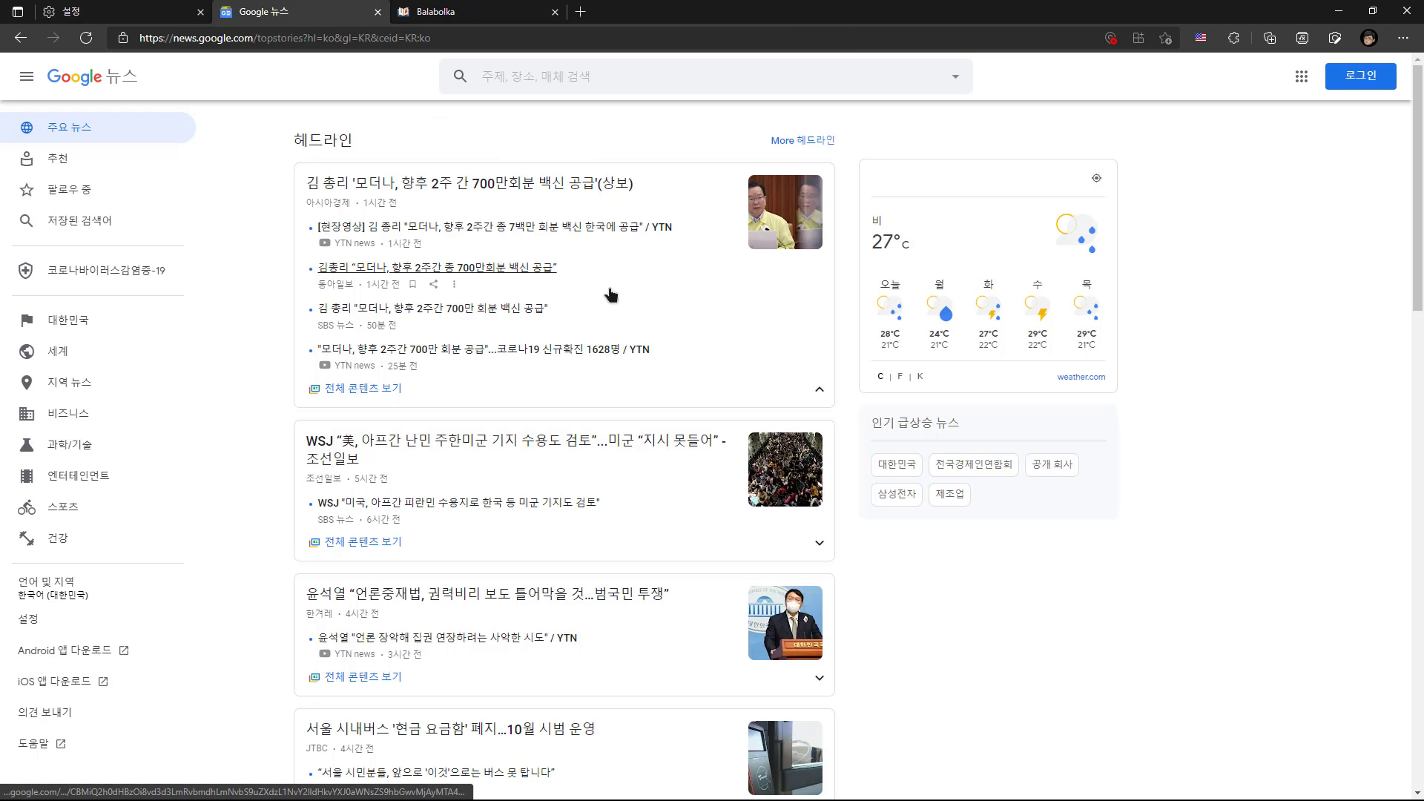
pyautogui.click(406, 192)
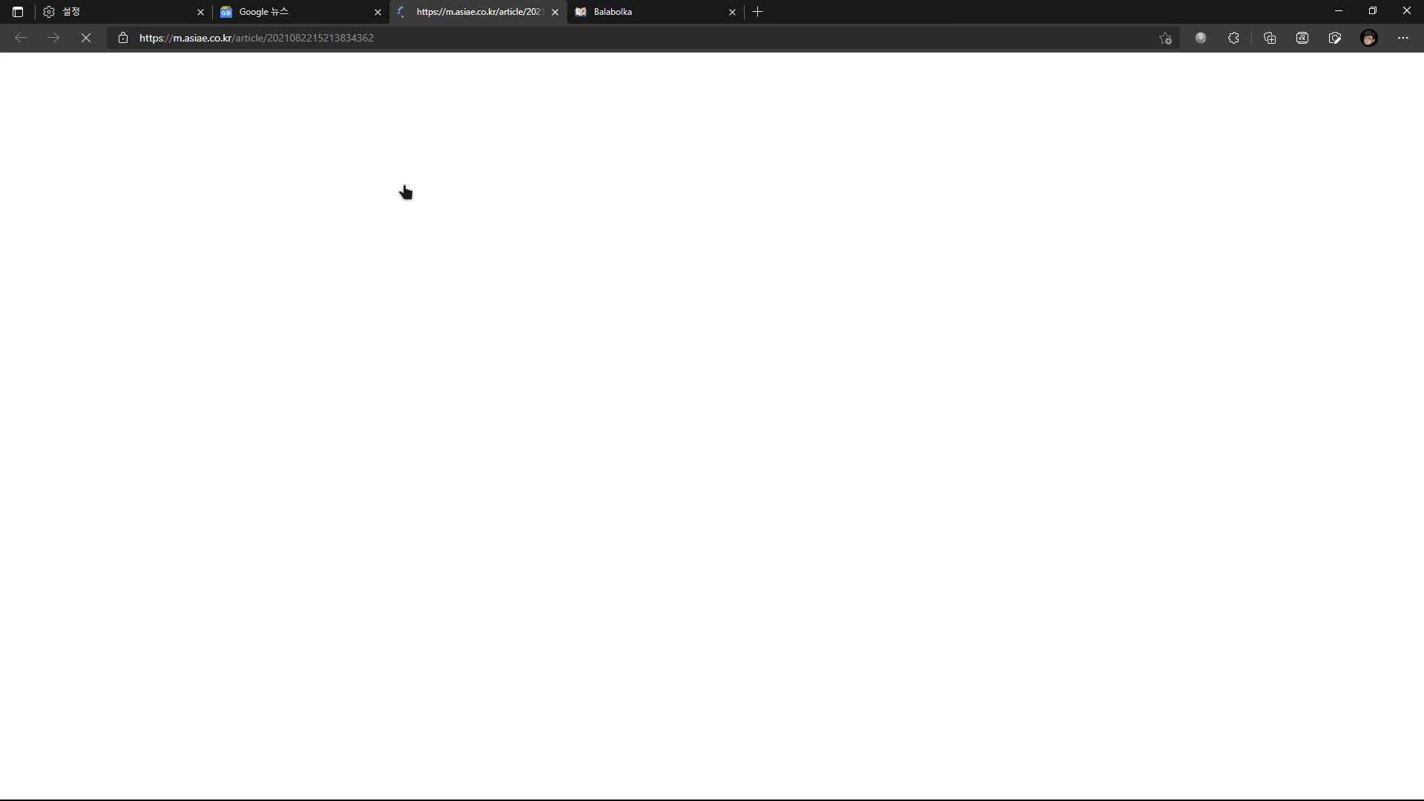
pyautogui.scroll(-5, 376, 331)
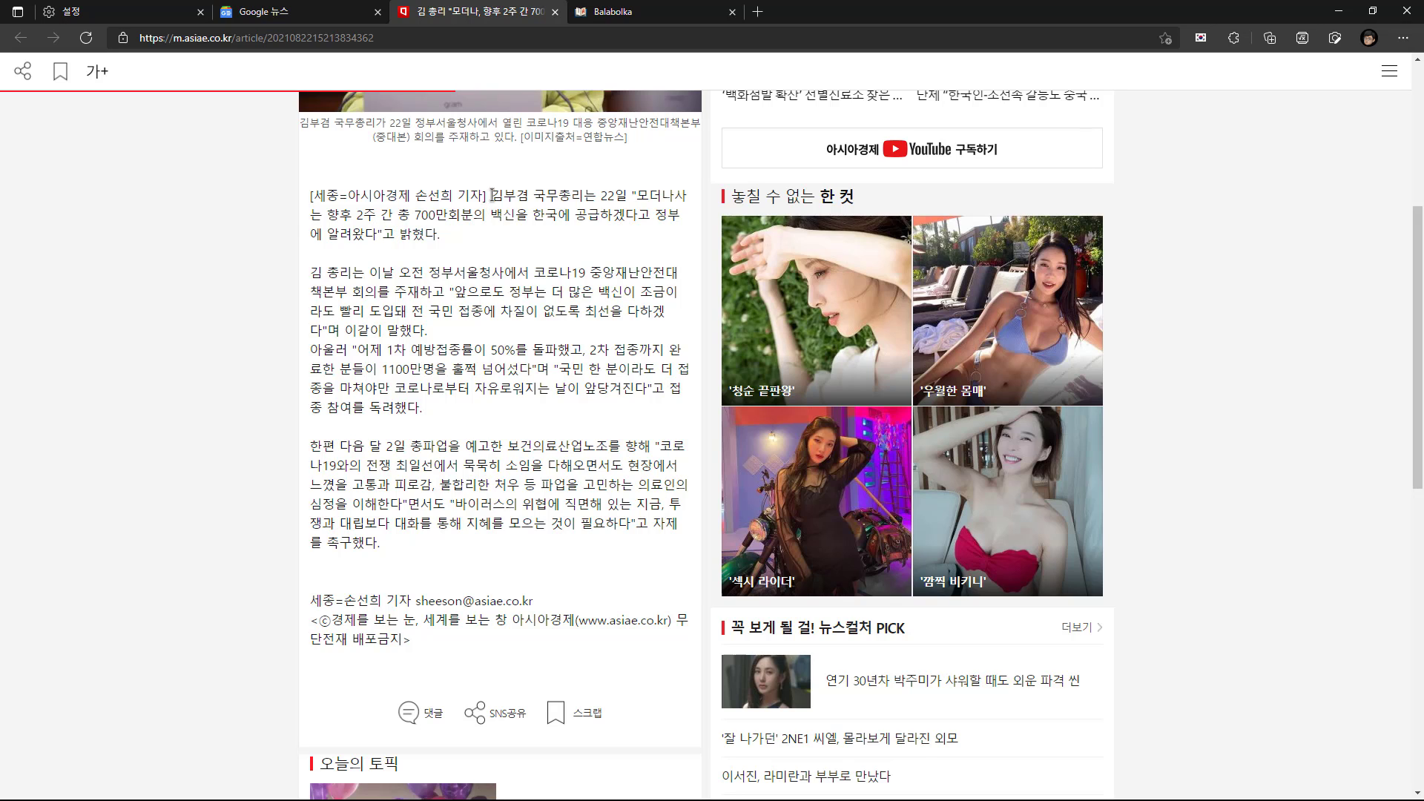
# Have the article's first three body paragraphs read aloud as a selection, and pause the playback
pyautogui.moveTo(492, 195); pyautogui.dragTo(524, 404)
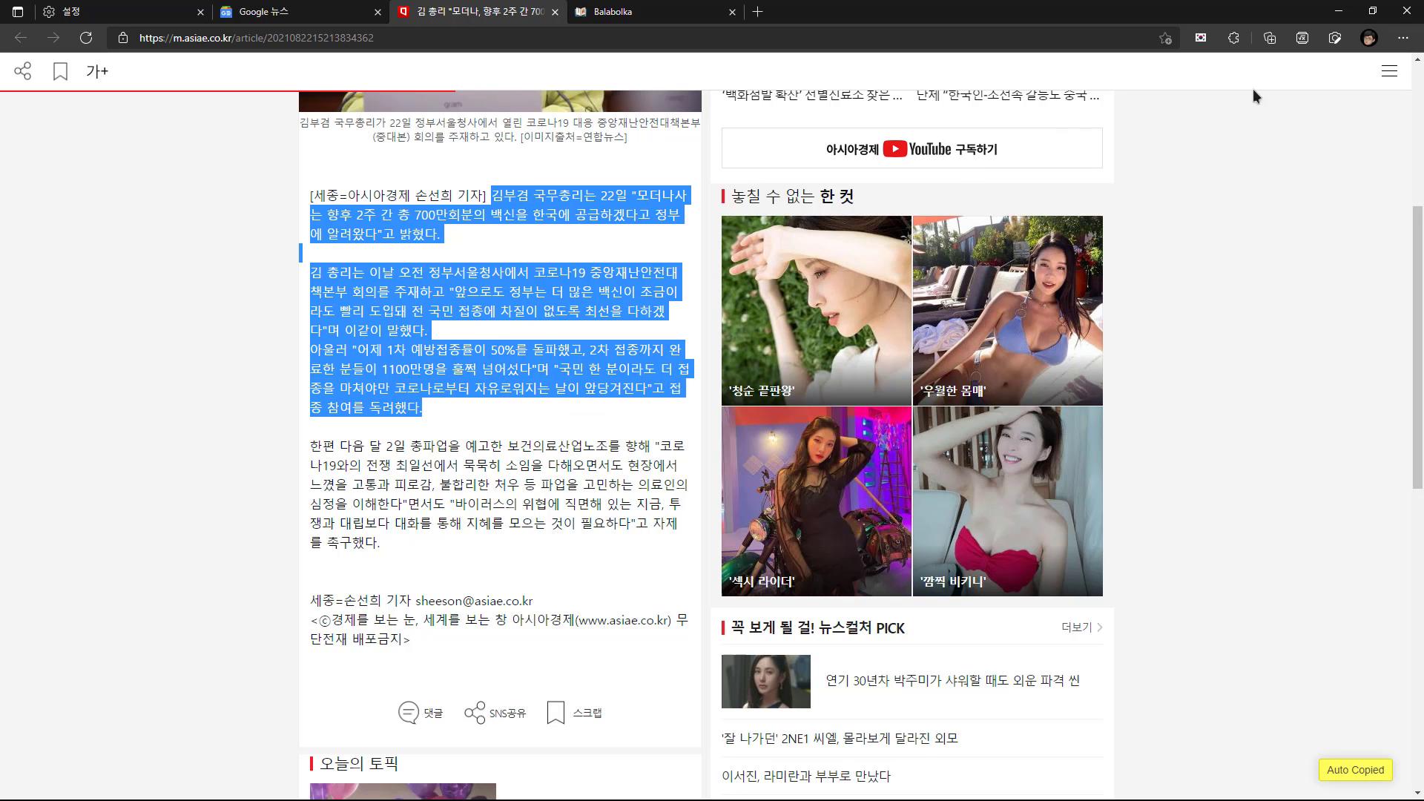
pyautogui.click(1402, 38)
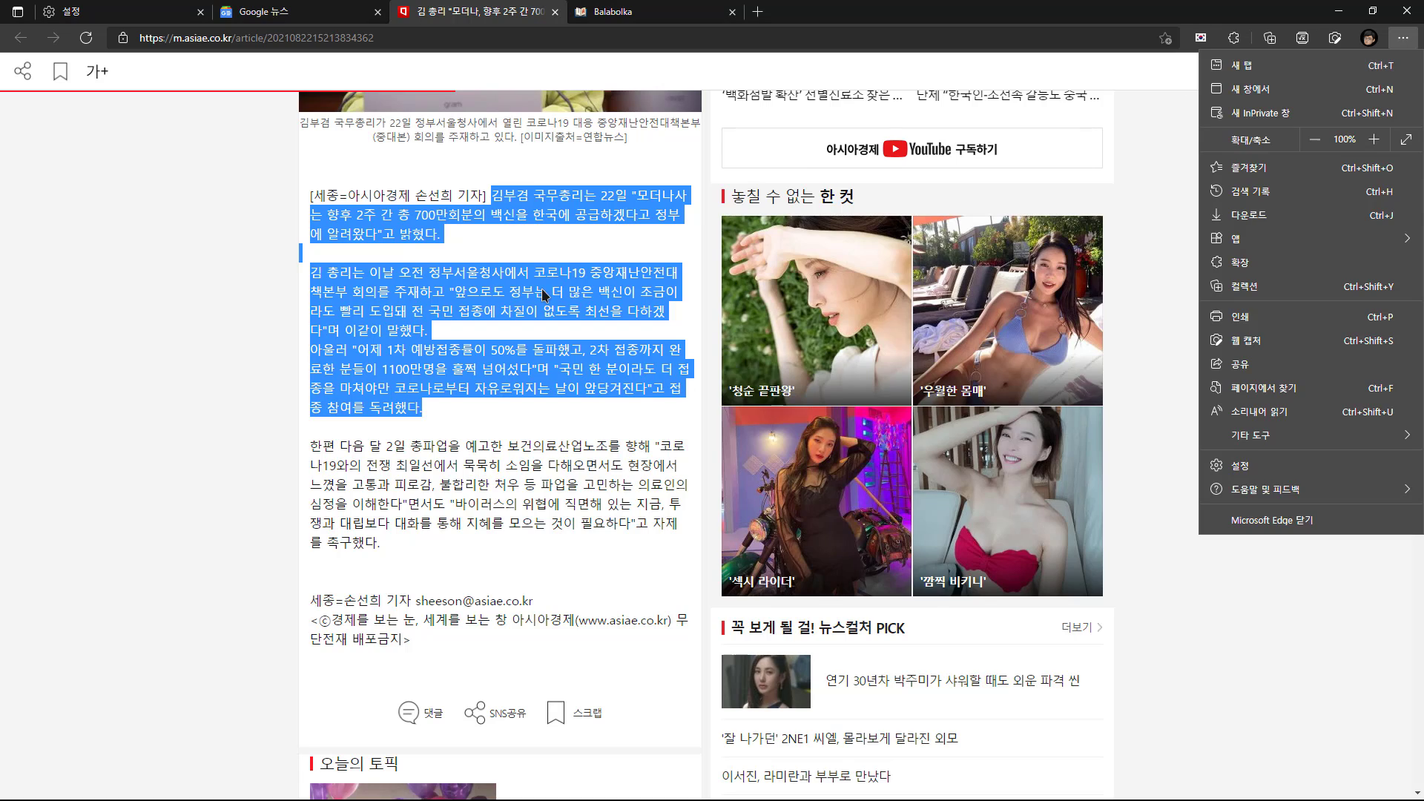
pyautogui.rightClick(542, 289)
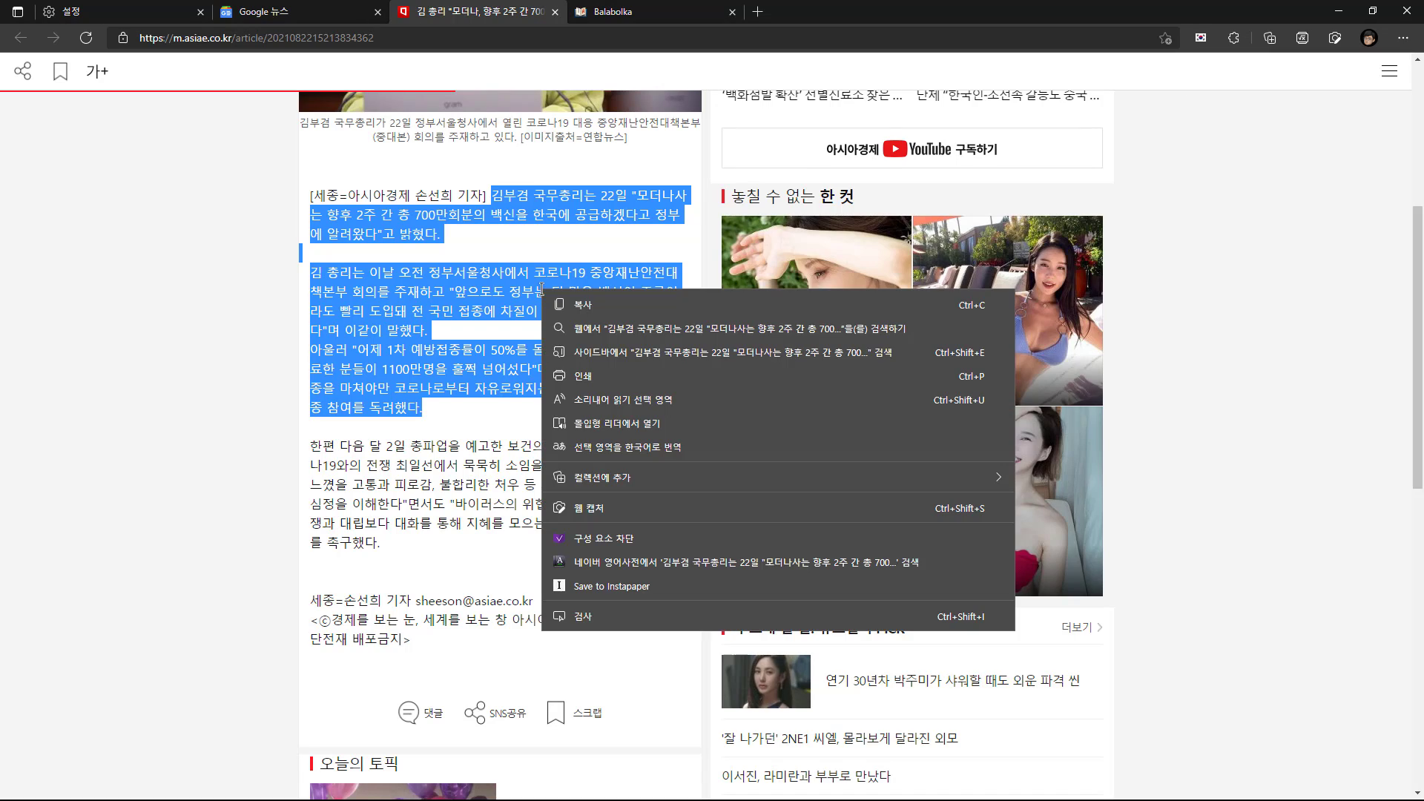
pyautogui.click(691, 404)
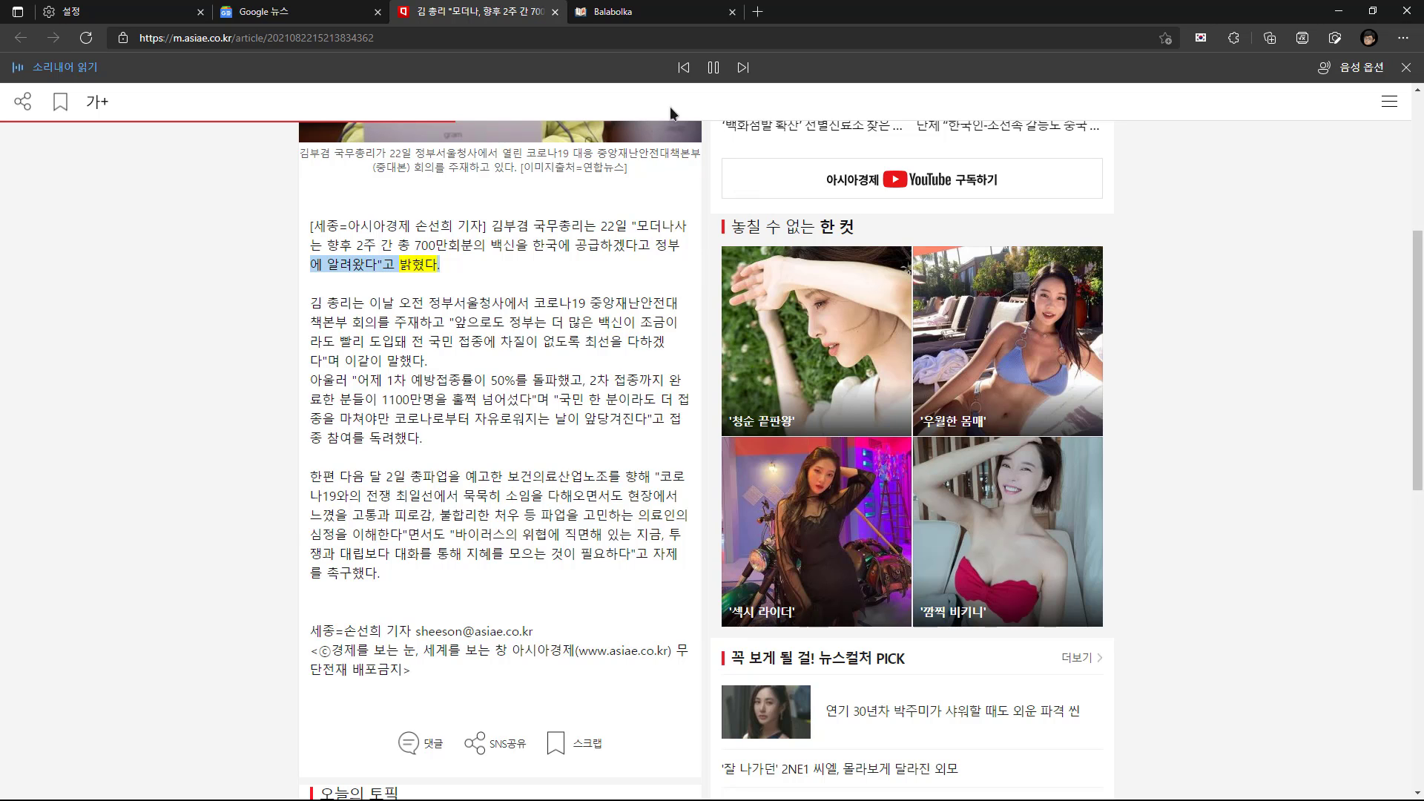
pyautogui.click(711, 69)
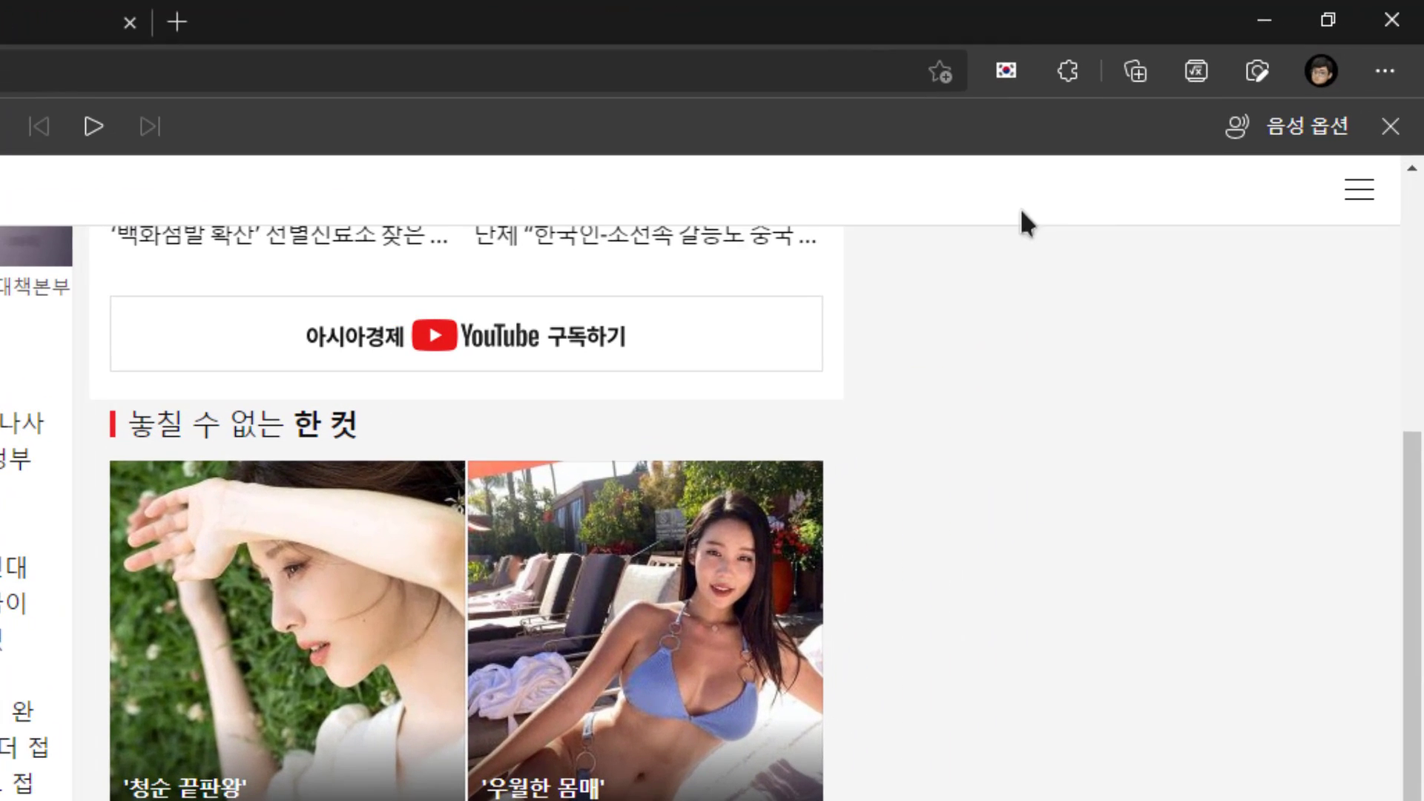
# Examine the voices offered in the Read aloud voice options of the stable Edge version
pyautogui.click(1305, 128)
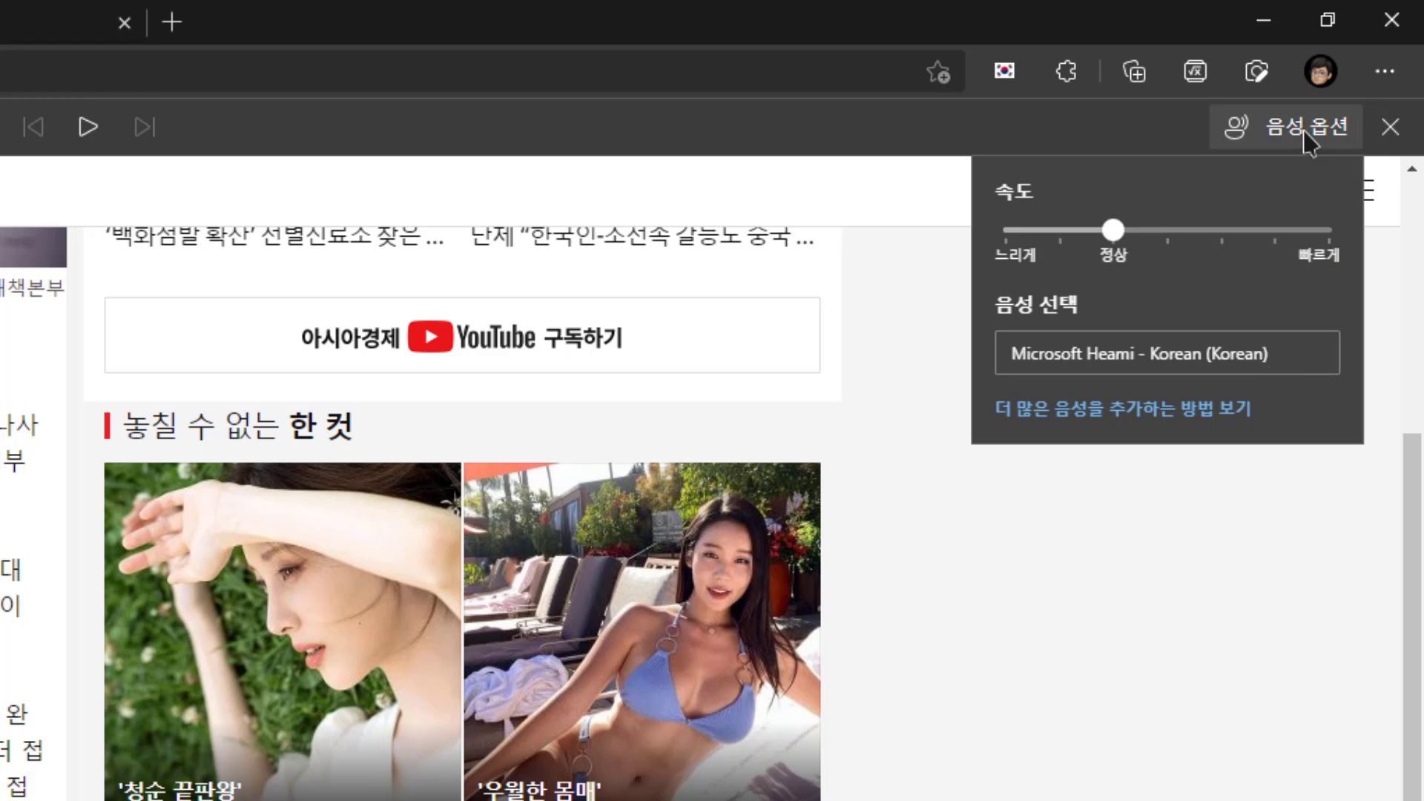
pyautogui.click(1281, 369)
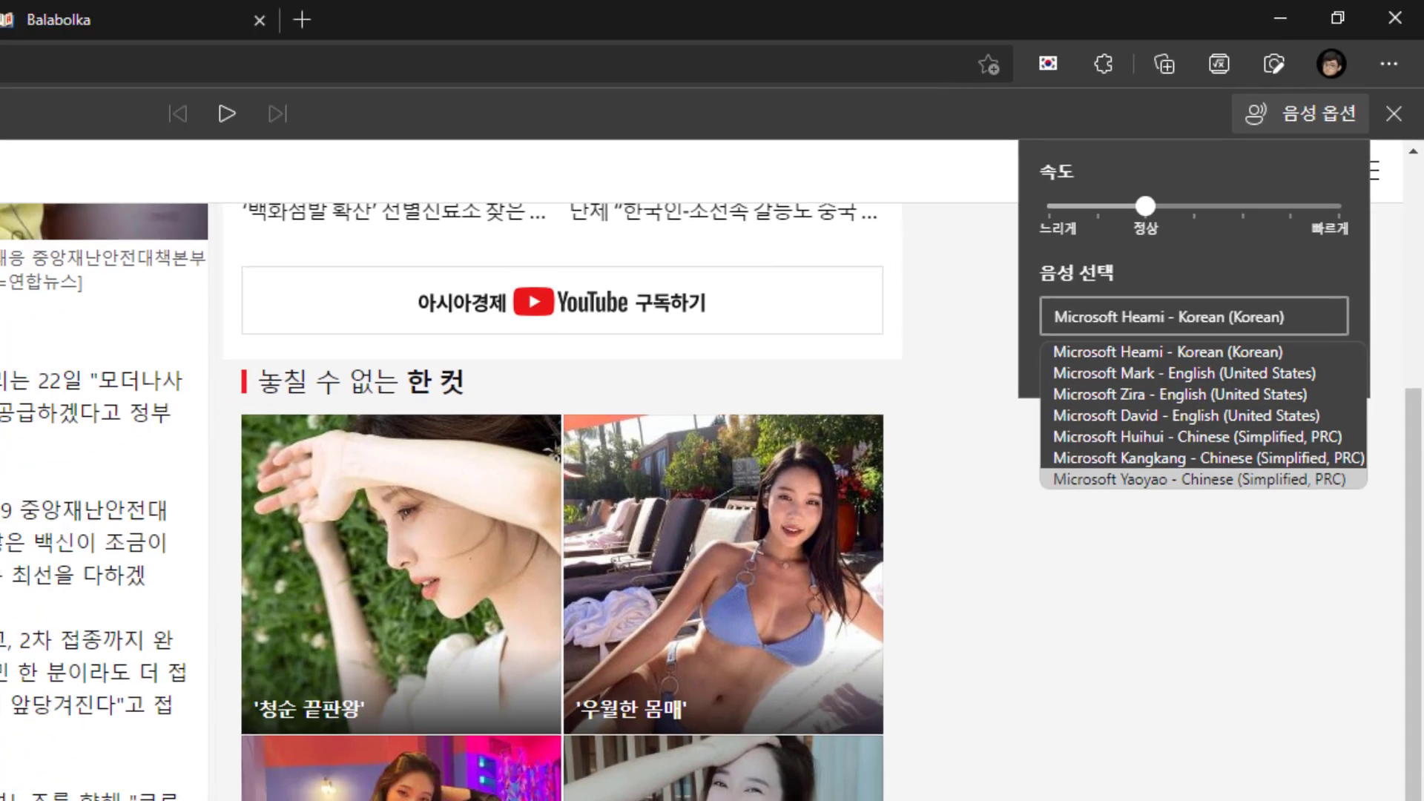
pyautogui.click(397, 454)
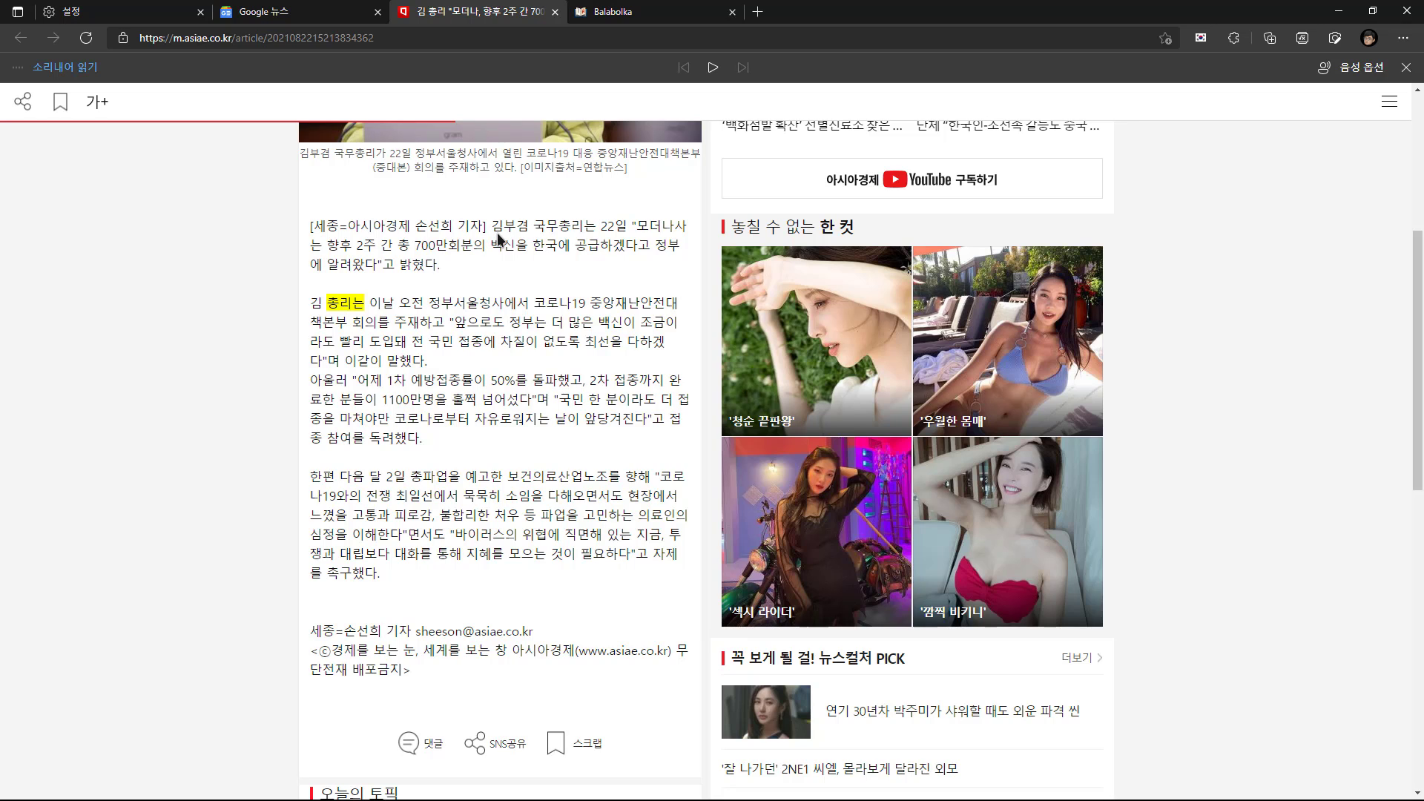
pyautogui.click(1358, 75)
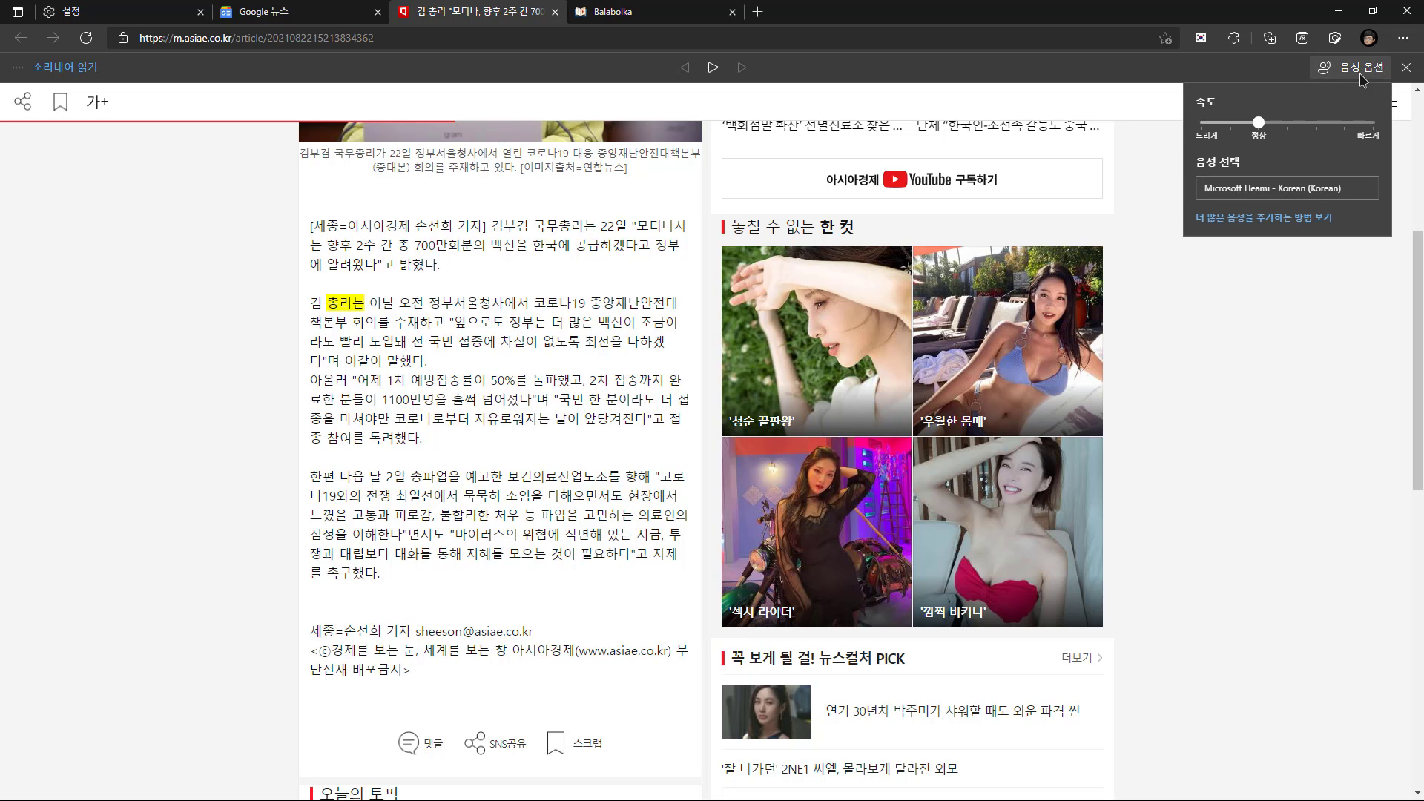
pyautogui.click(1346, 188)
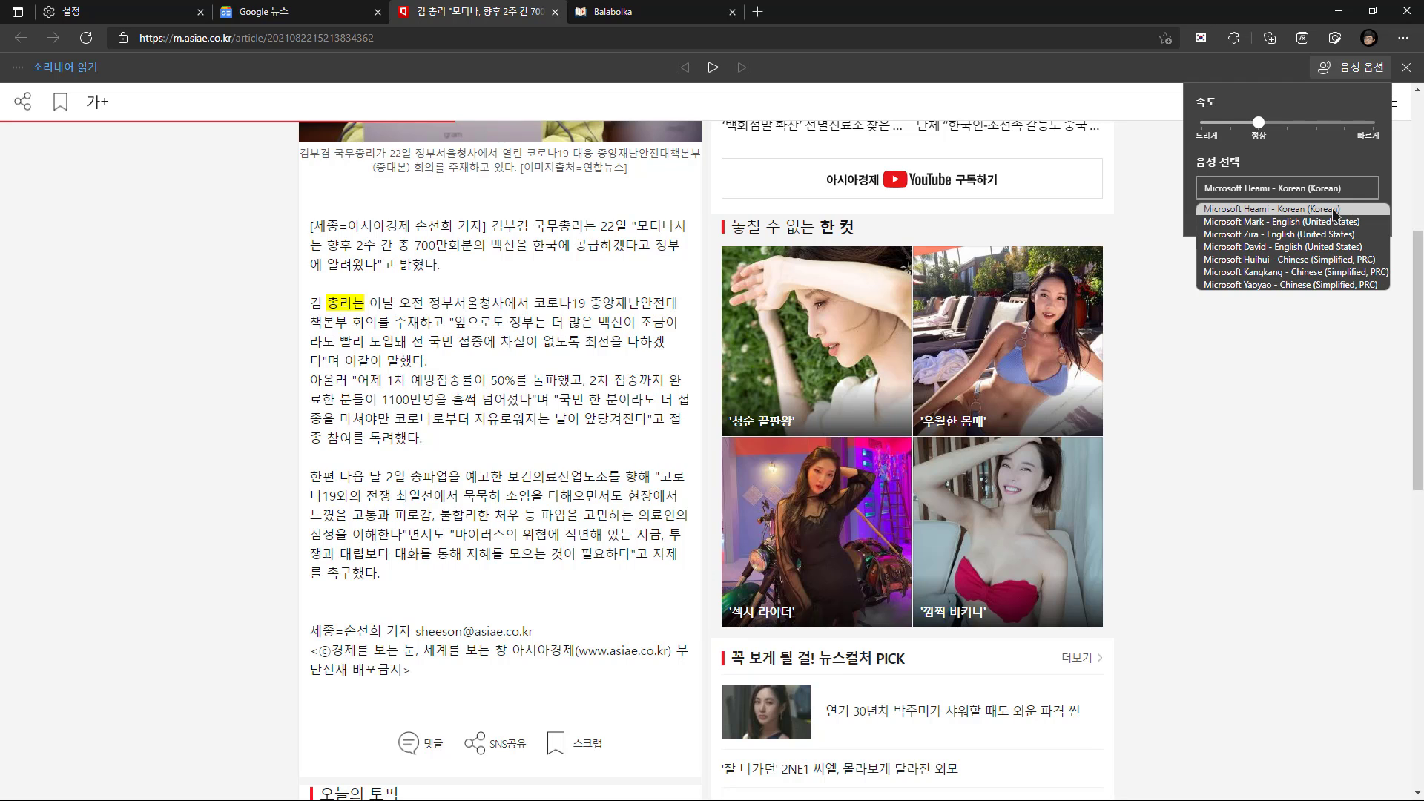
pyautogui.click(1284, 383)
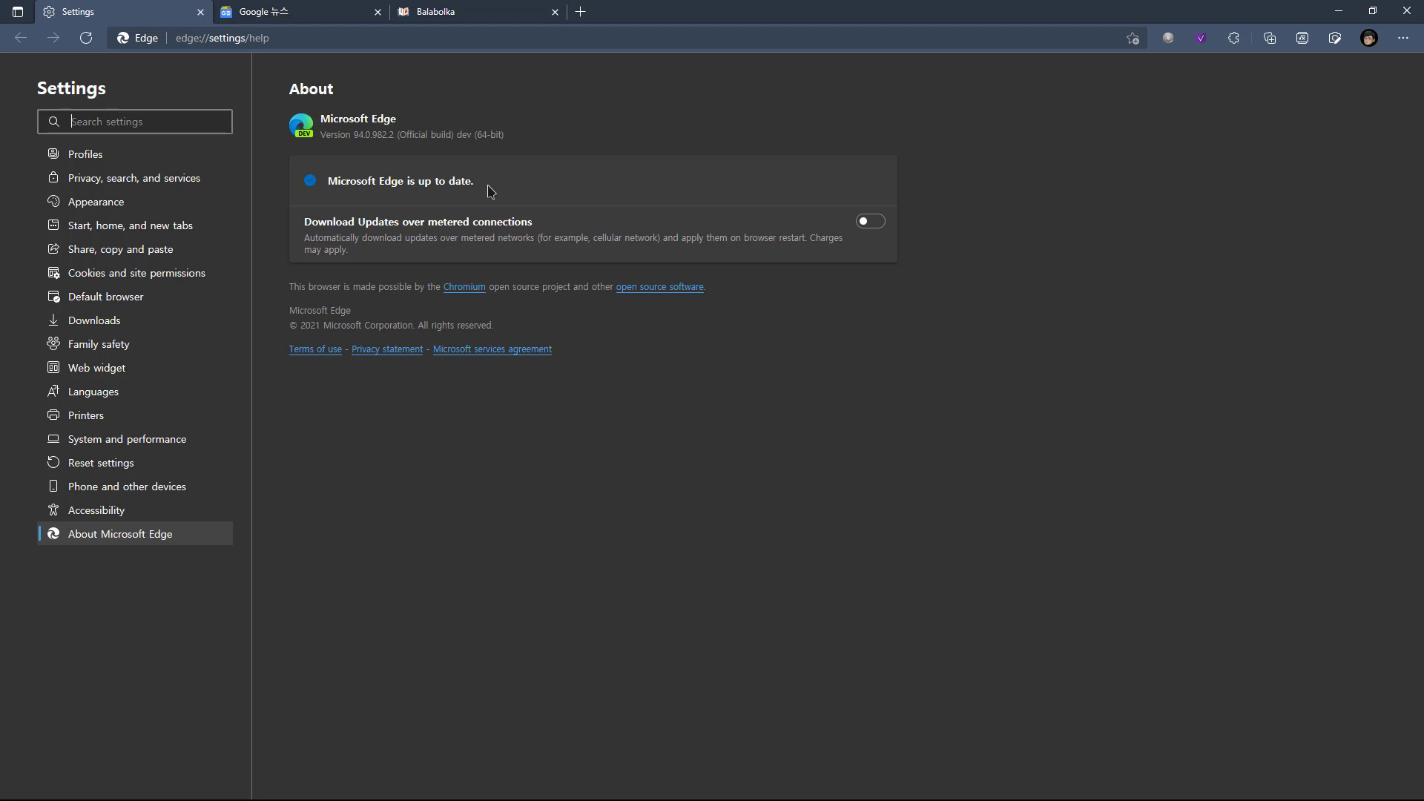
# Switch to Microsoft Edge Dev and open the same Moderna vaccine article from Google News
pyautogui.click(309, 15)
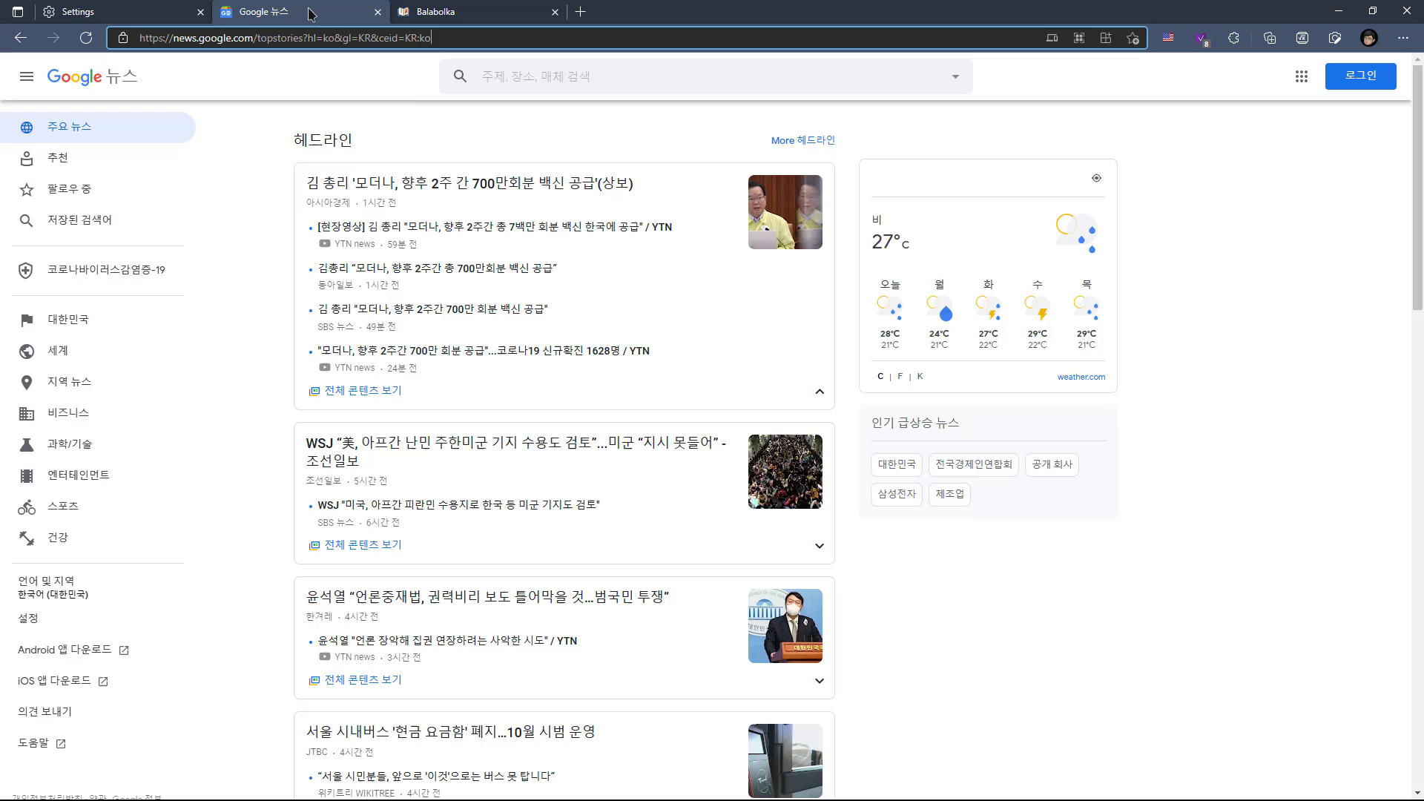
pyautogui.click(453, 183)
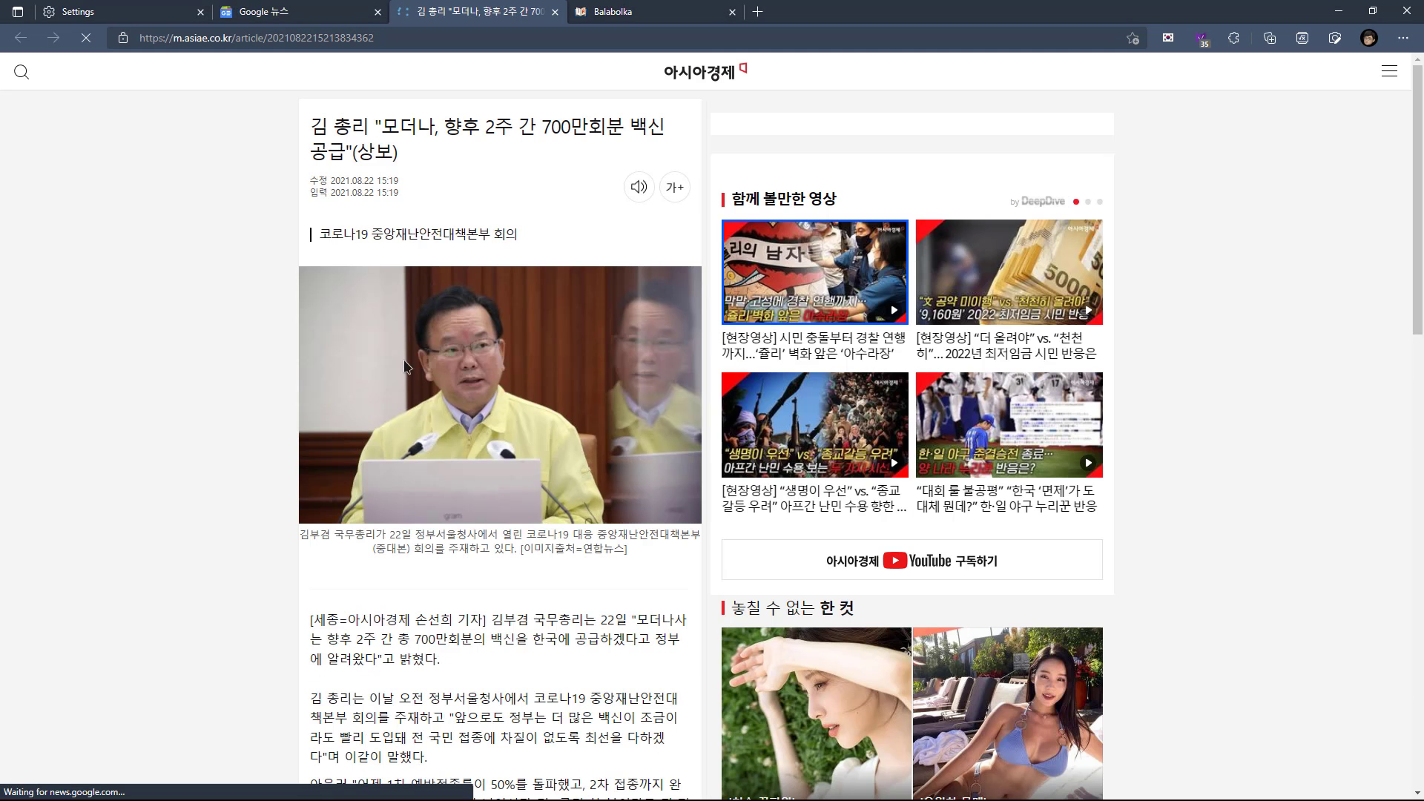
pyautogui.scroll(-4, 394, 420)
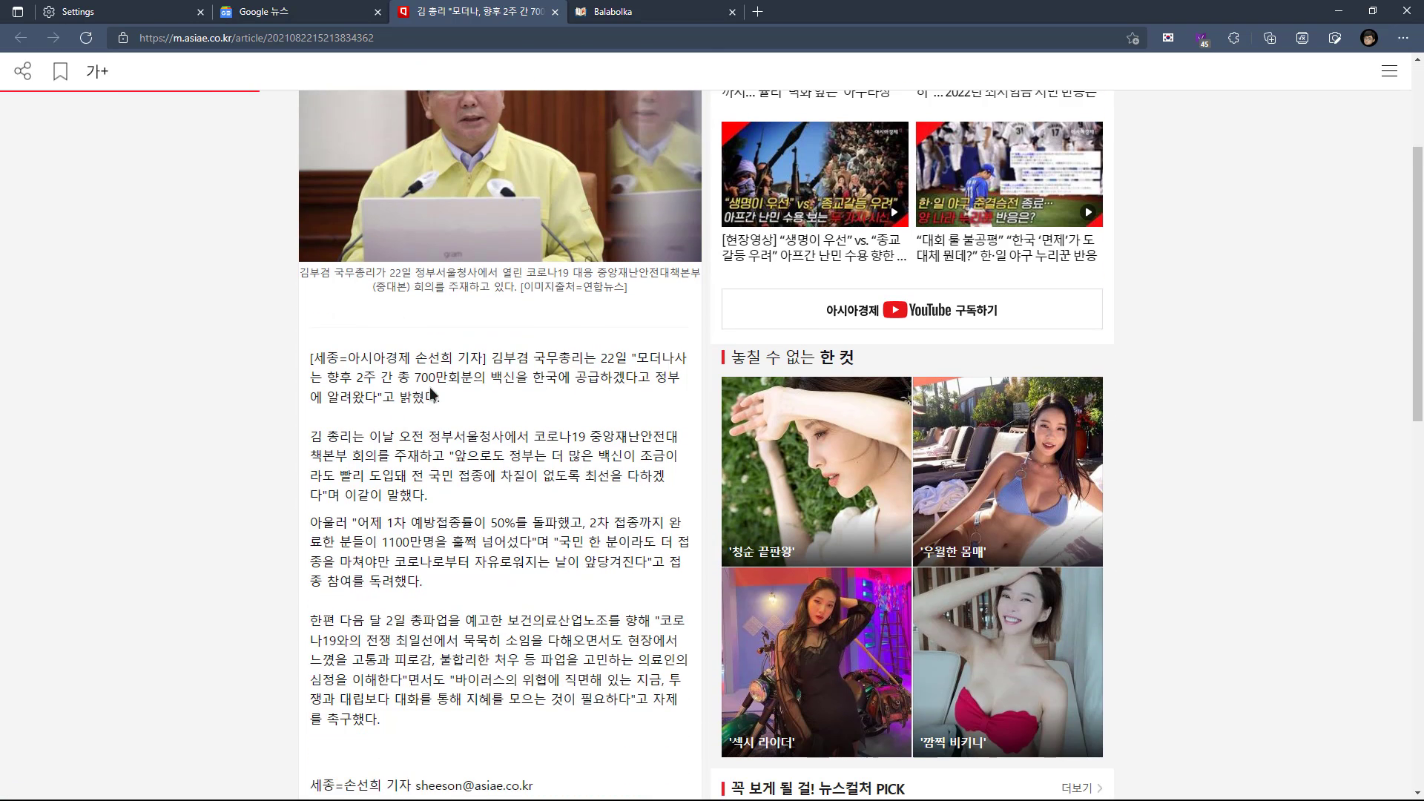
pyautogui.scroll(-2, 445, 371)
# Read the article's first two body paragraphs aloud as a selection in Edge Dev, and pause the playback
pyautogui.moveTo(497, 246); pyautogui.dragTo(520, 384)
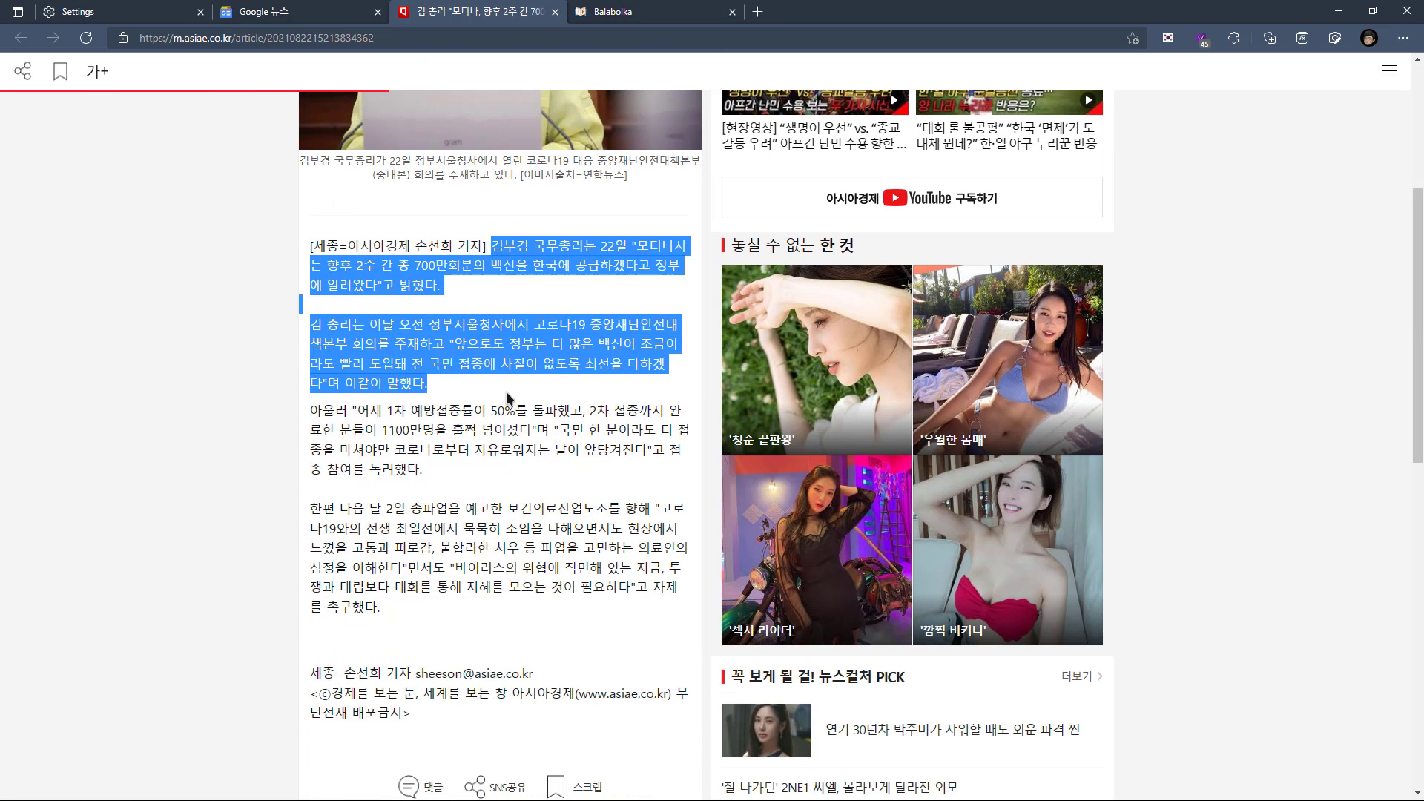
pyautogui.rightClick(497, 324)
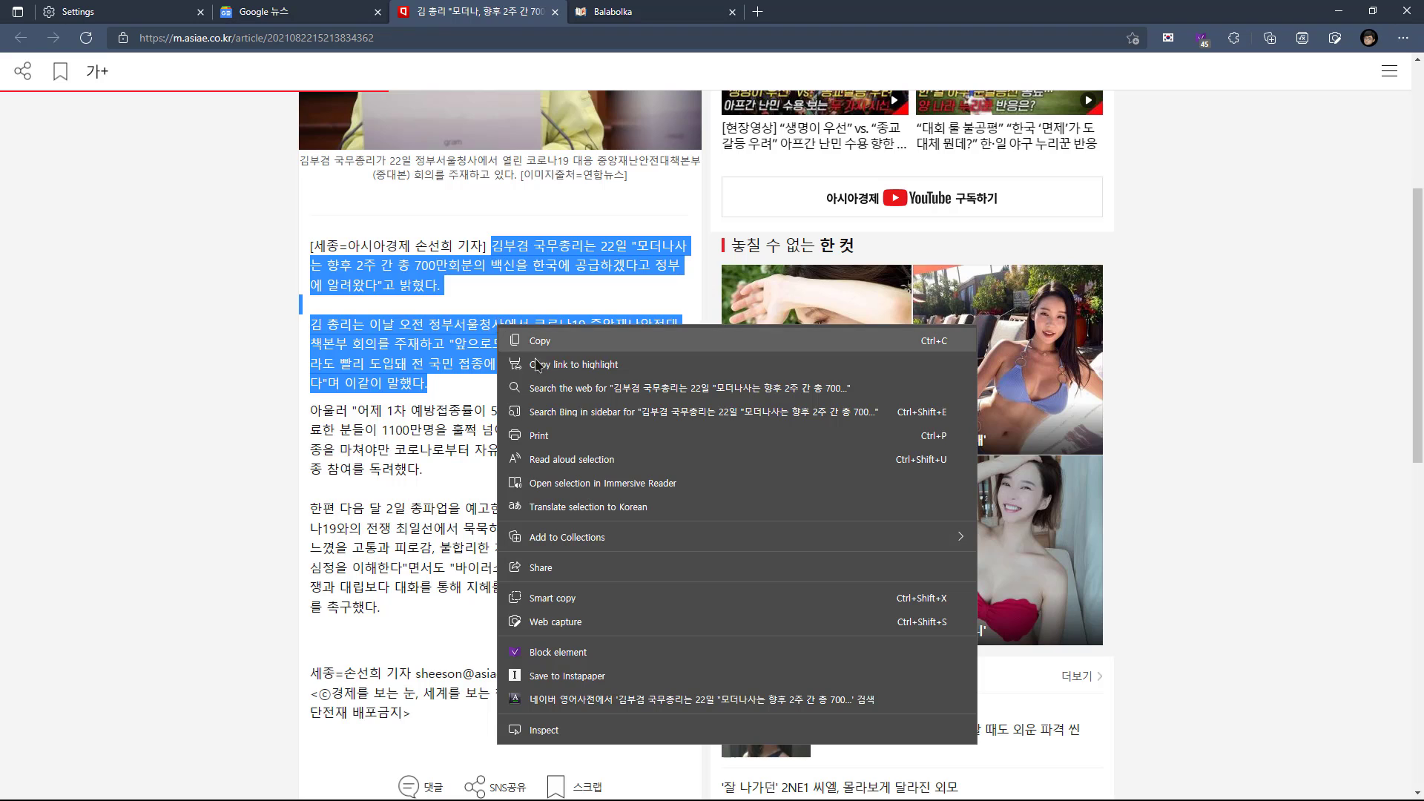
pyautogui.click(634, 467)
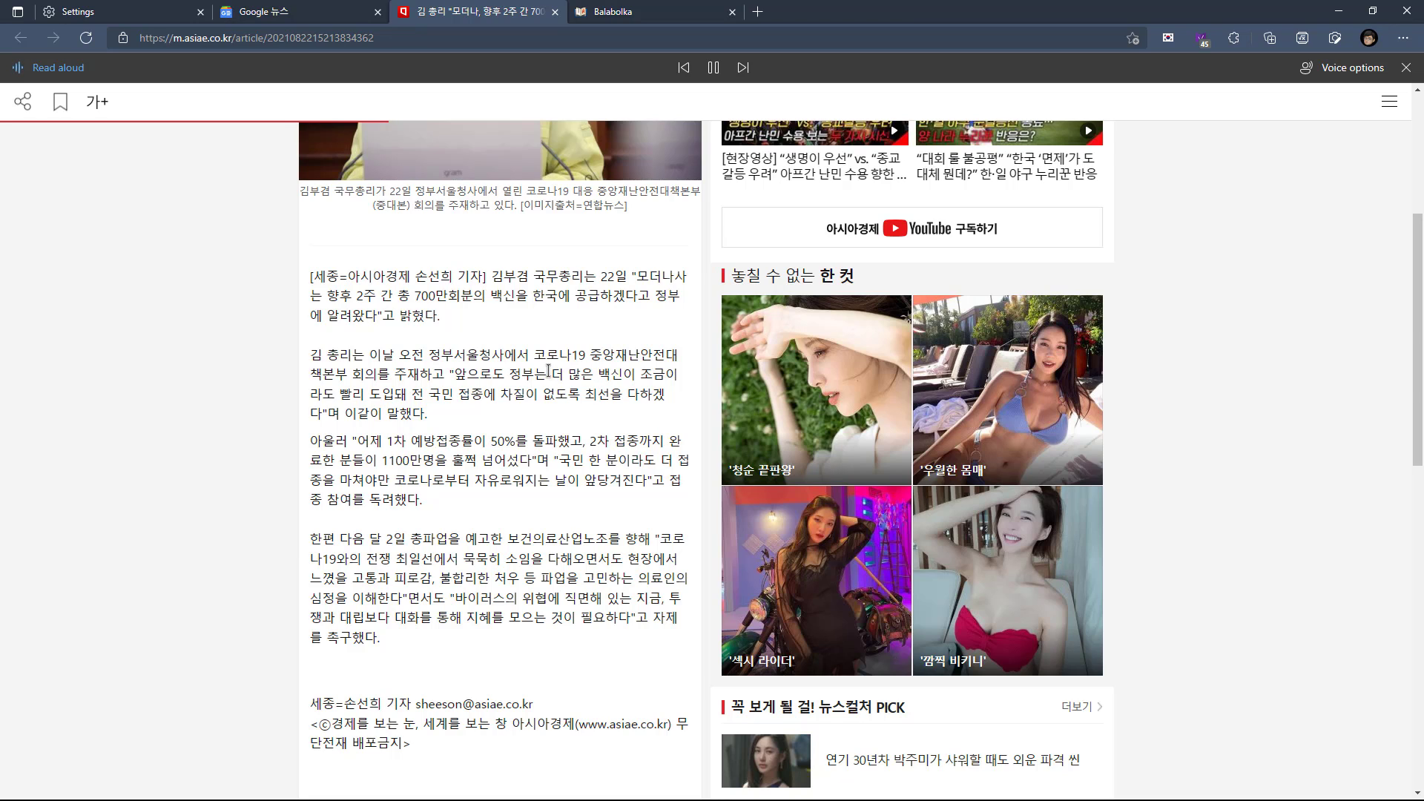
pyautogui.scroll(-2, 512, 393)
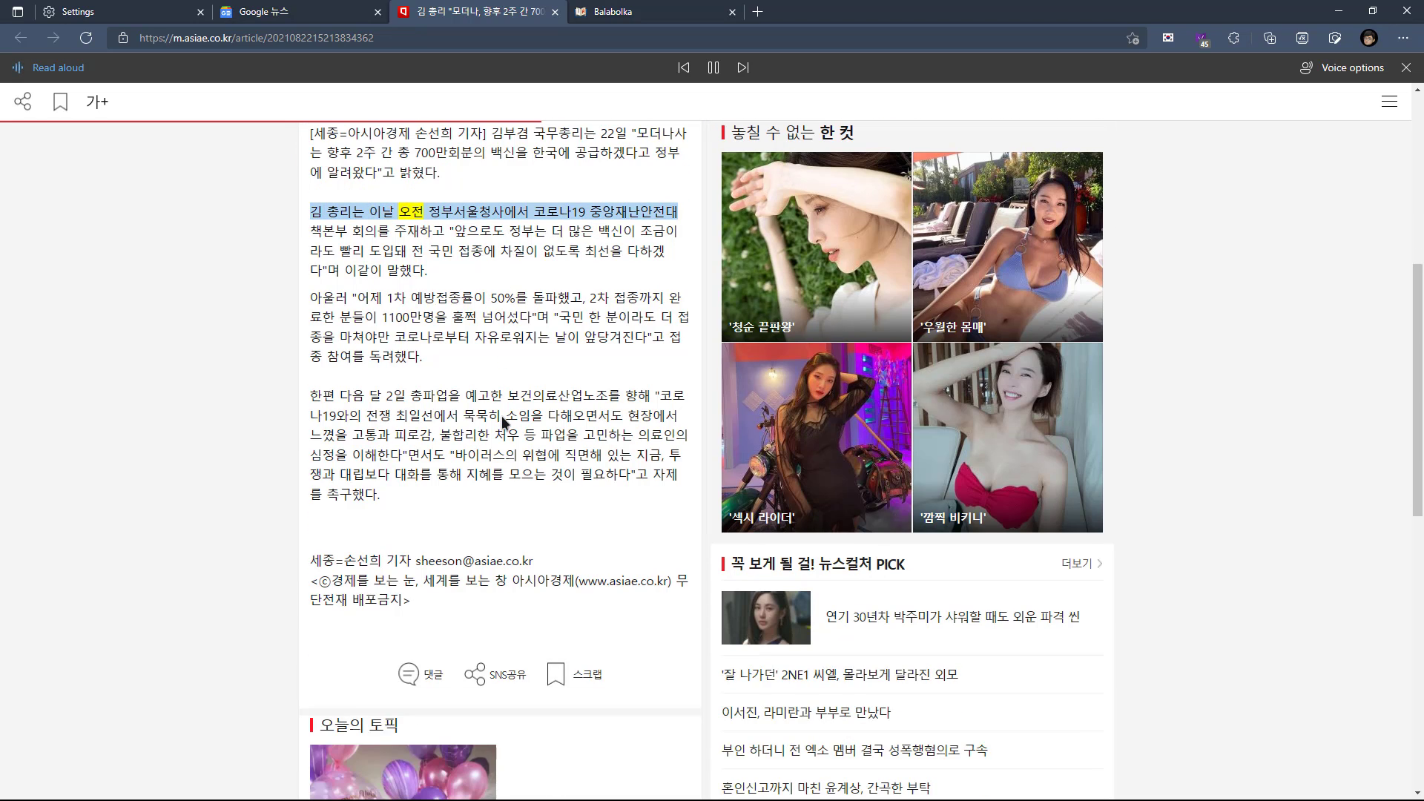
pyautogui.click(713, 69)
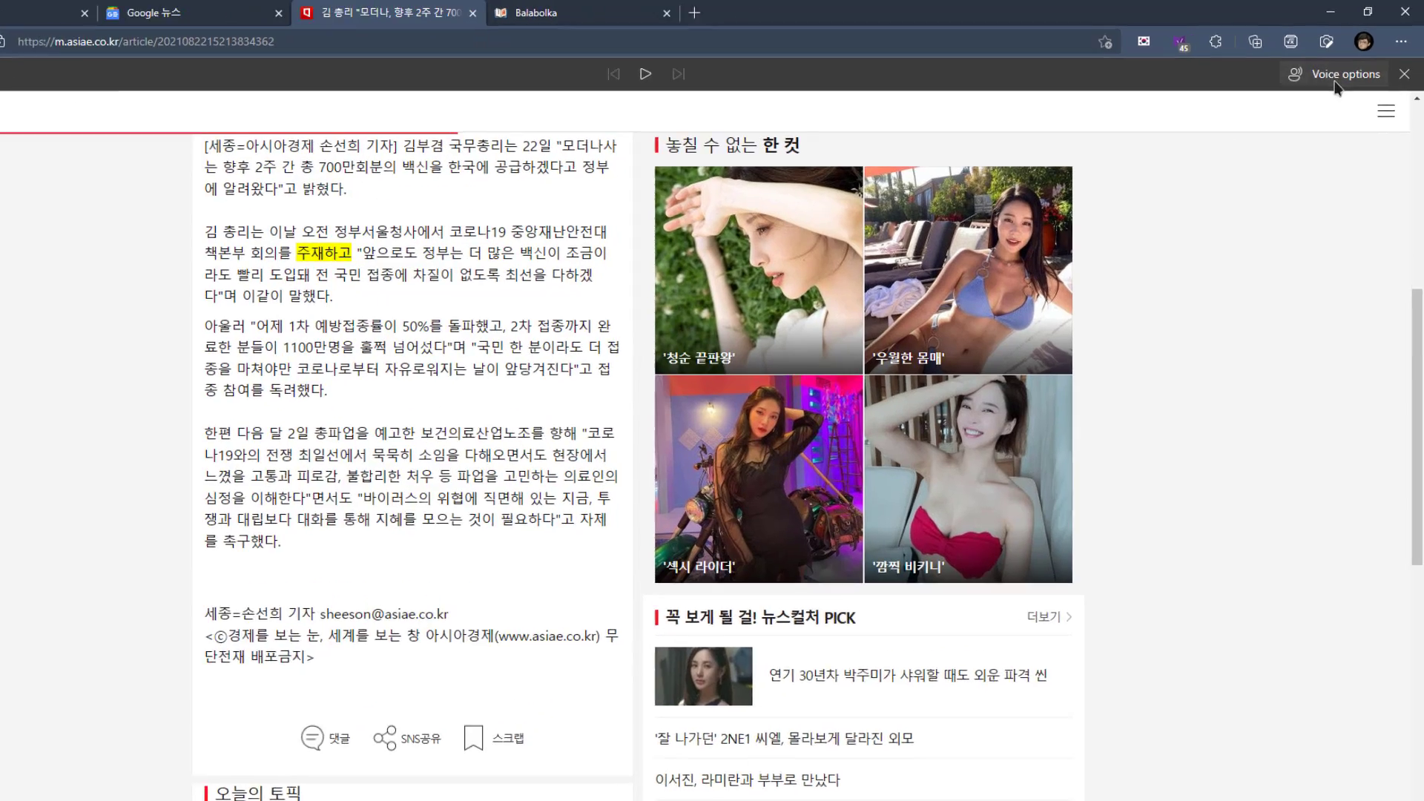
# Examine the full list of voices, including the Online (Natural) ones, in Edge Dev's Read aloud voice options
pyautogui.click(1335, 82)
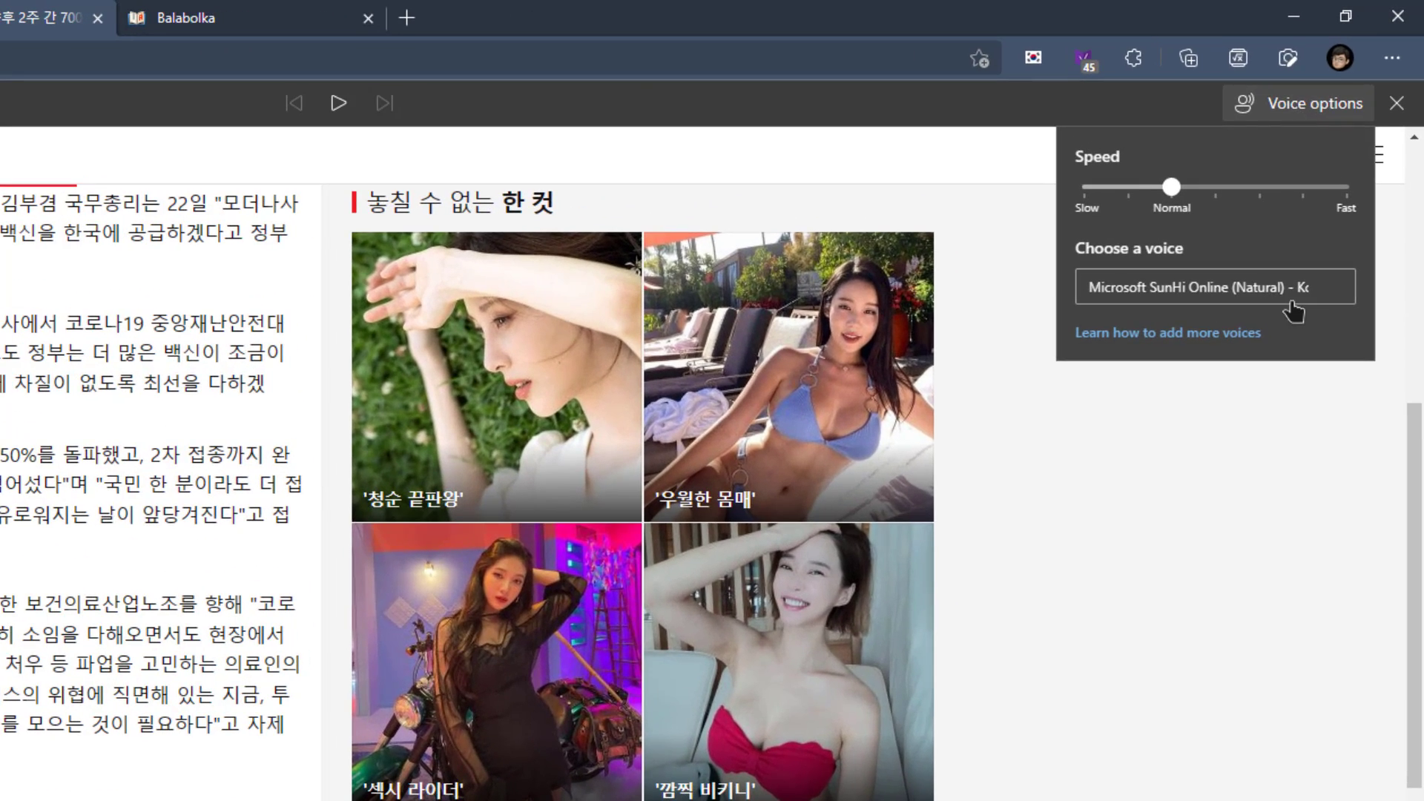
pyautogui.click(1328, 221)
pyautogui.scroll(1, 1337, 244)
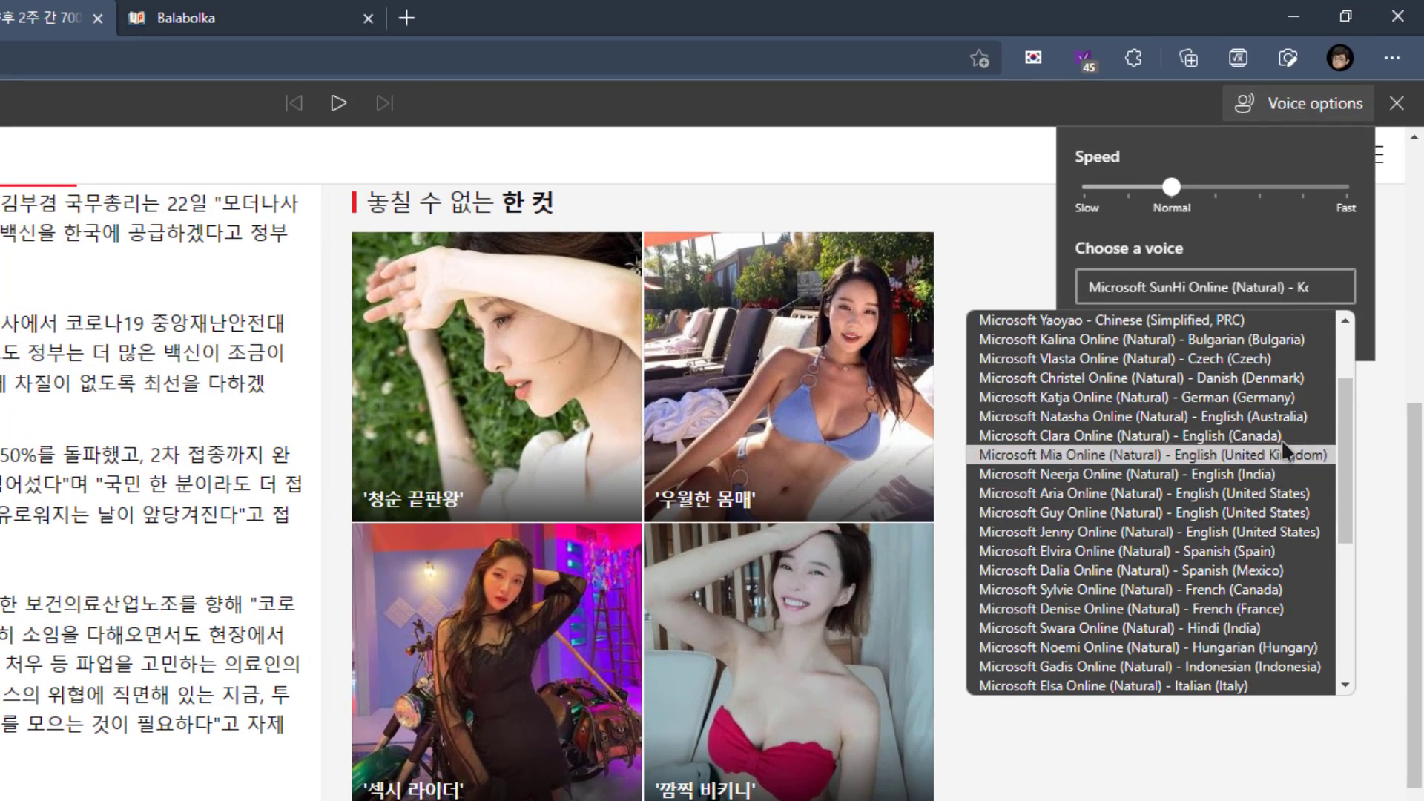
pyautogui.scroll(1, 1268, 304)
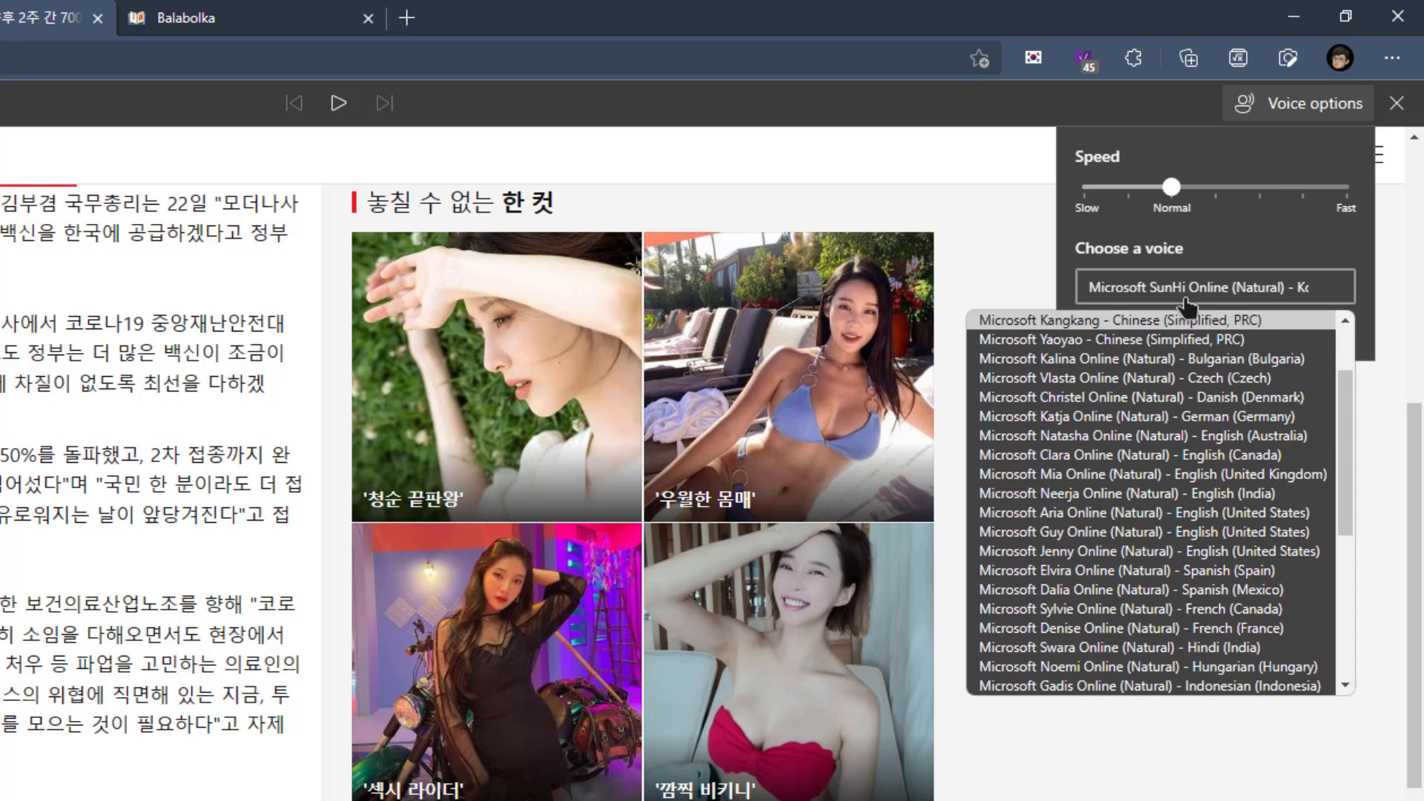
pyautogui.scroll(2, 1338, 363)
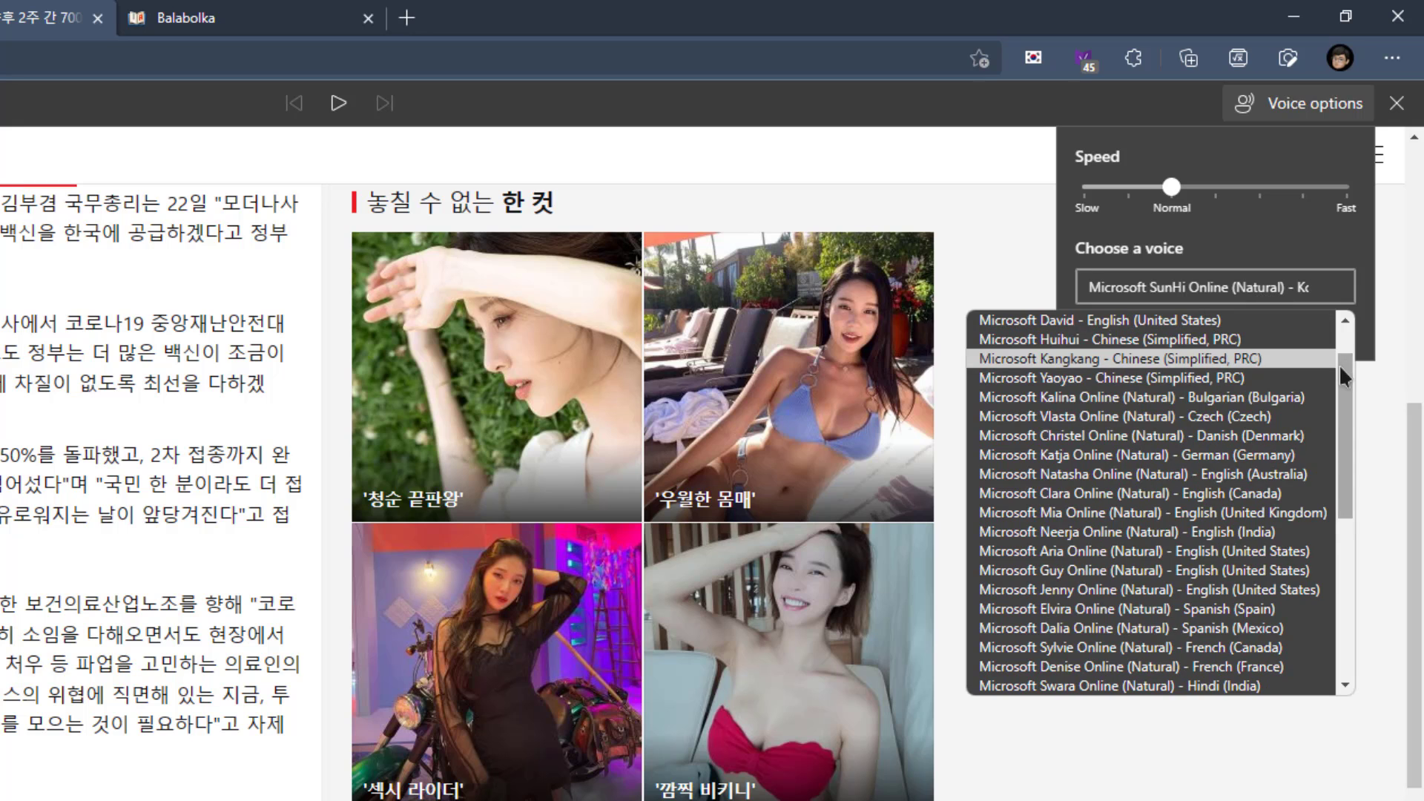
pyautogui.moveTo(1342, 375); pyautogui.dragTo(1350, 562)
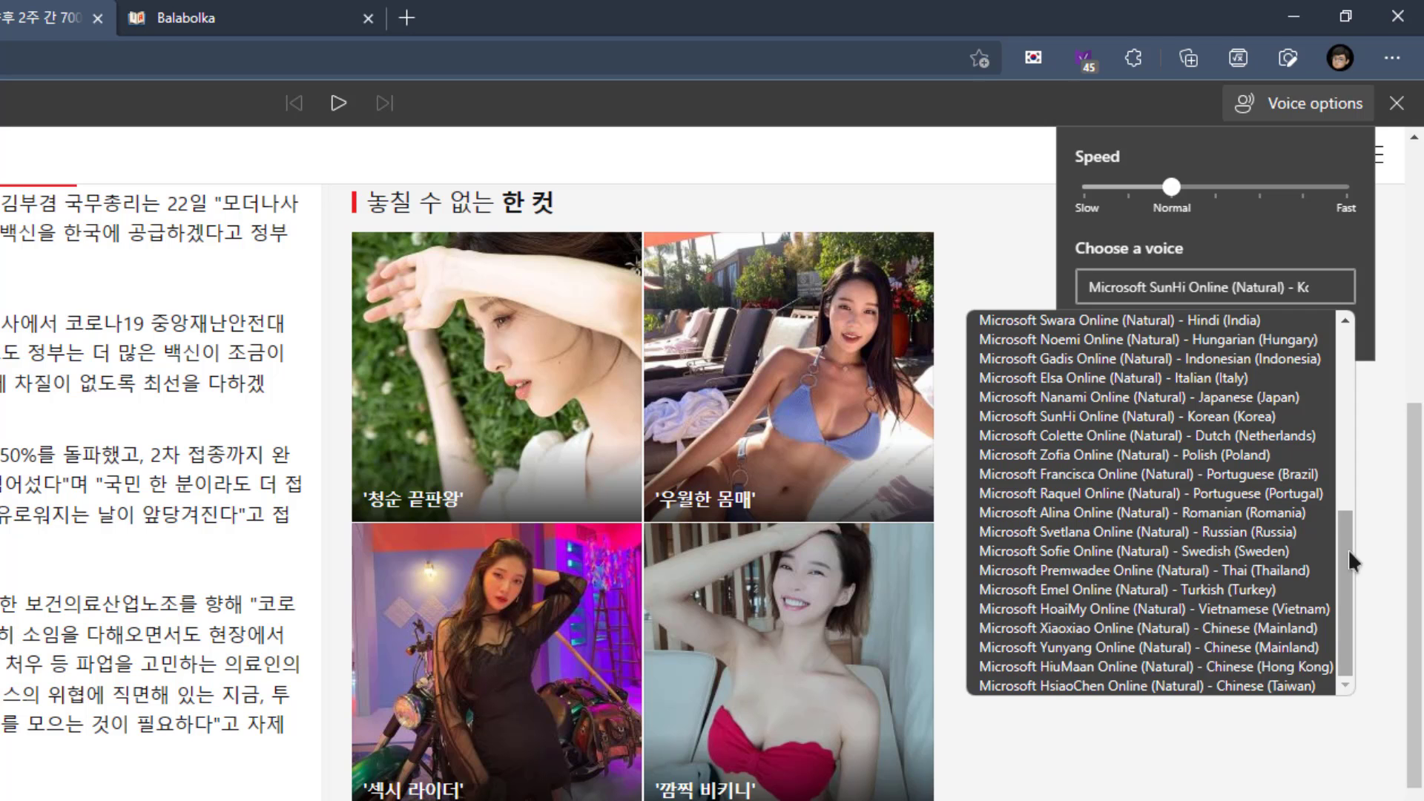
pyautogui.scroll(-7, 1275, 786)
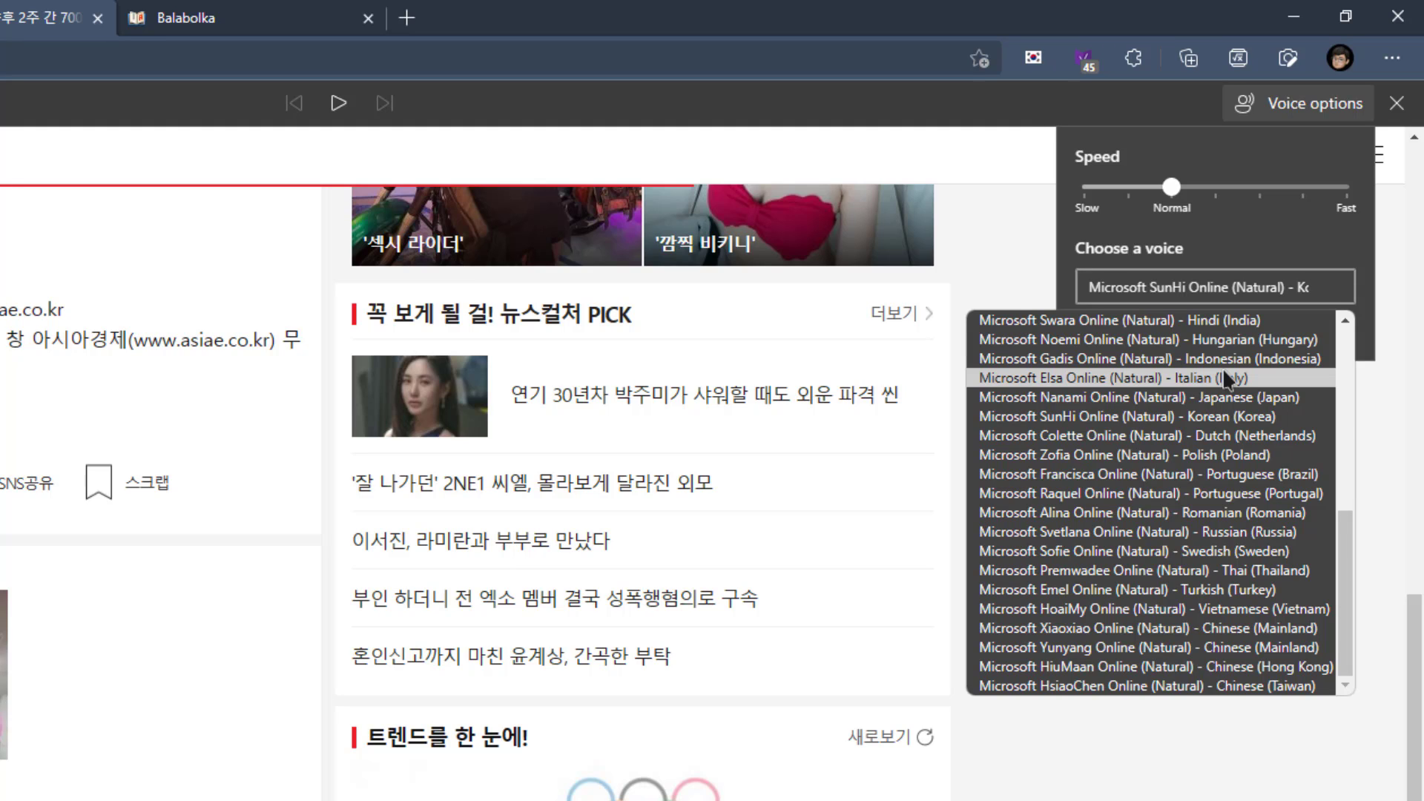
# Close the voice options in Edge Dev and copy the article's first two body paragraphs
pyautogui.moveTo(1349, 545)
pyautogui.mouseDown()
pyautogui.moveTo(1342, 373)
pyautogui.moveTo(1353, 569)
pyautogui.mouseUp()
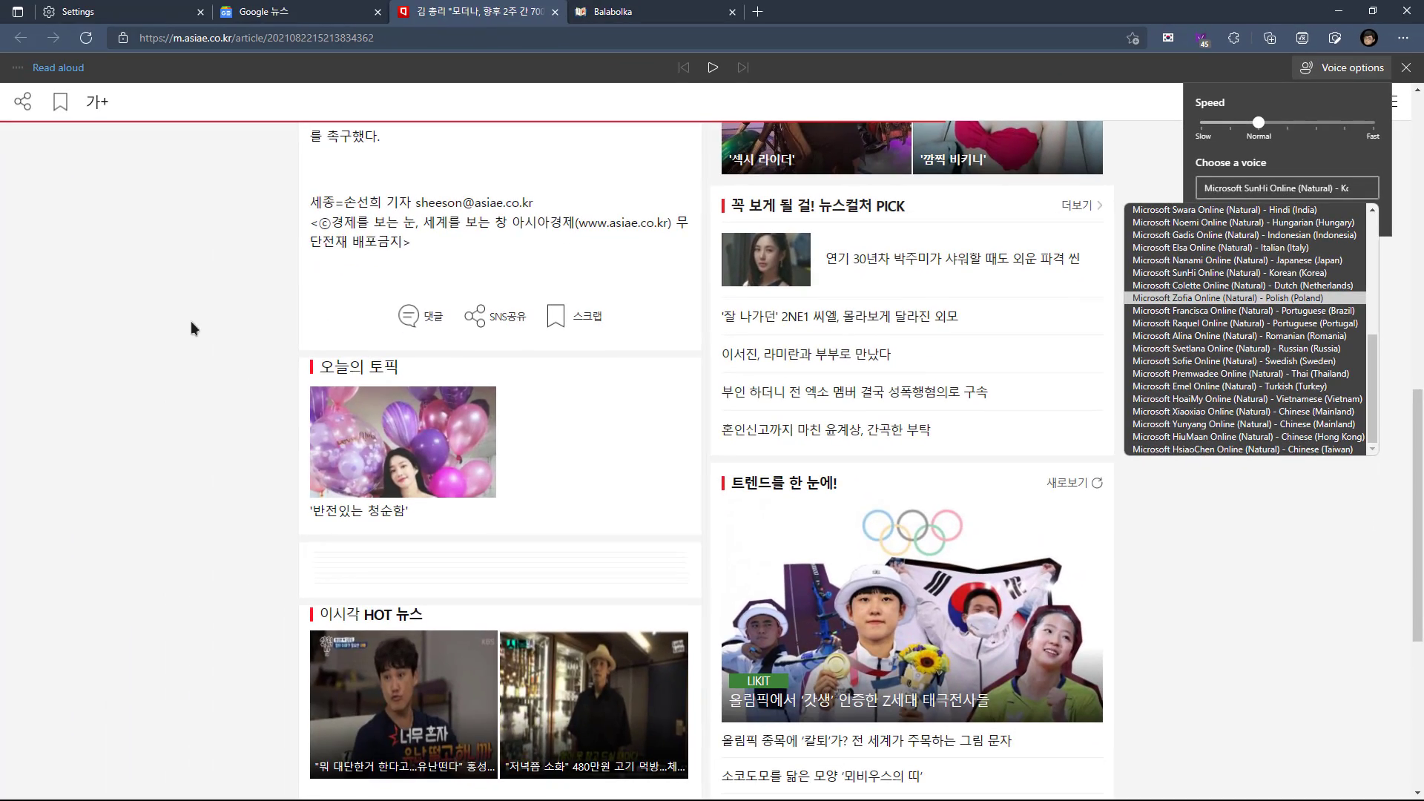
pyautogui.click(189, 322)
pyautogui.scroll(8, 228, 375)
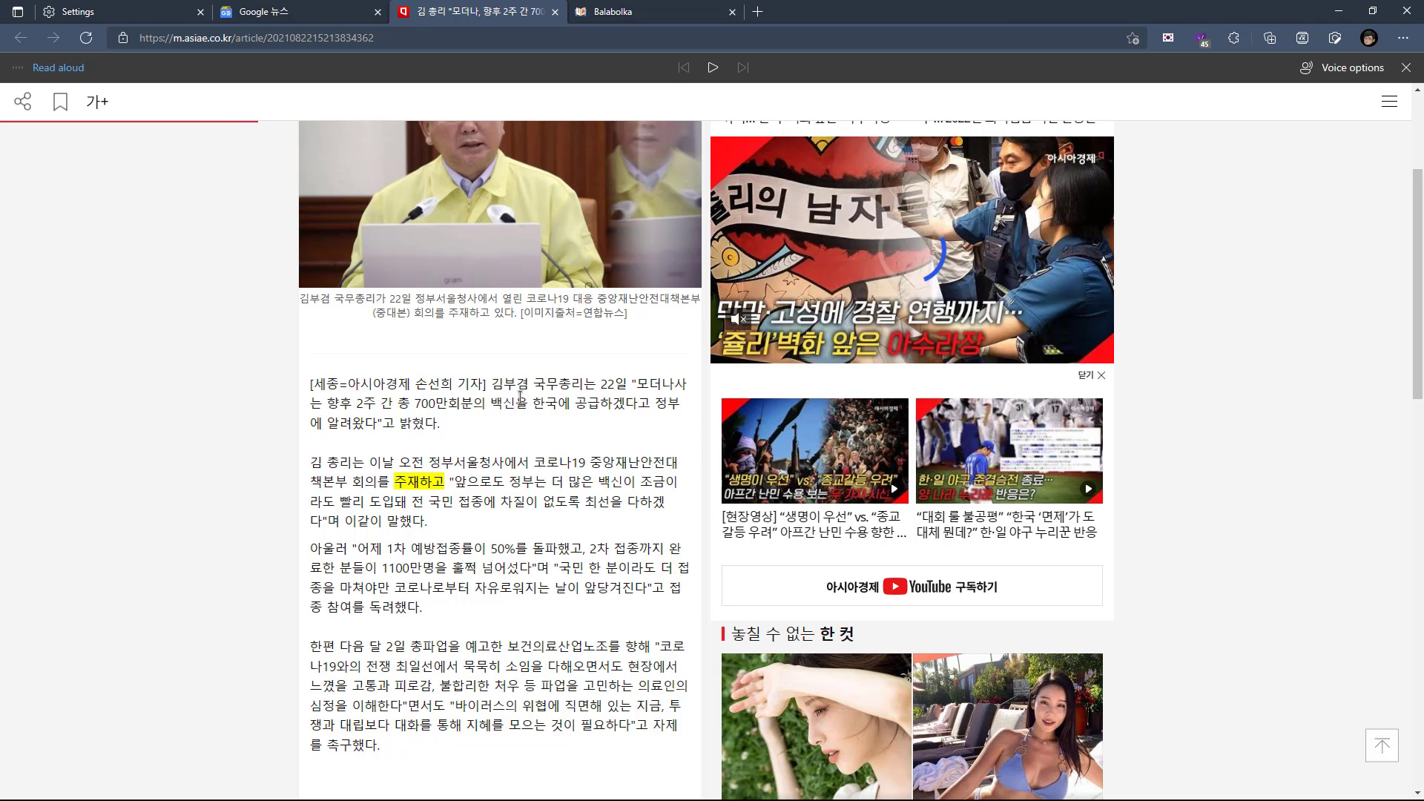
pyautogui.scroll(-2, 519, 397)
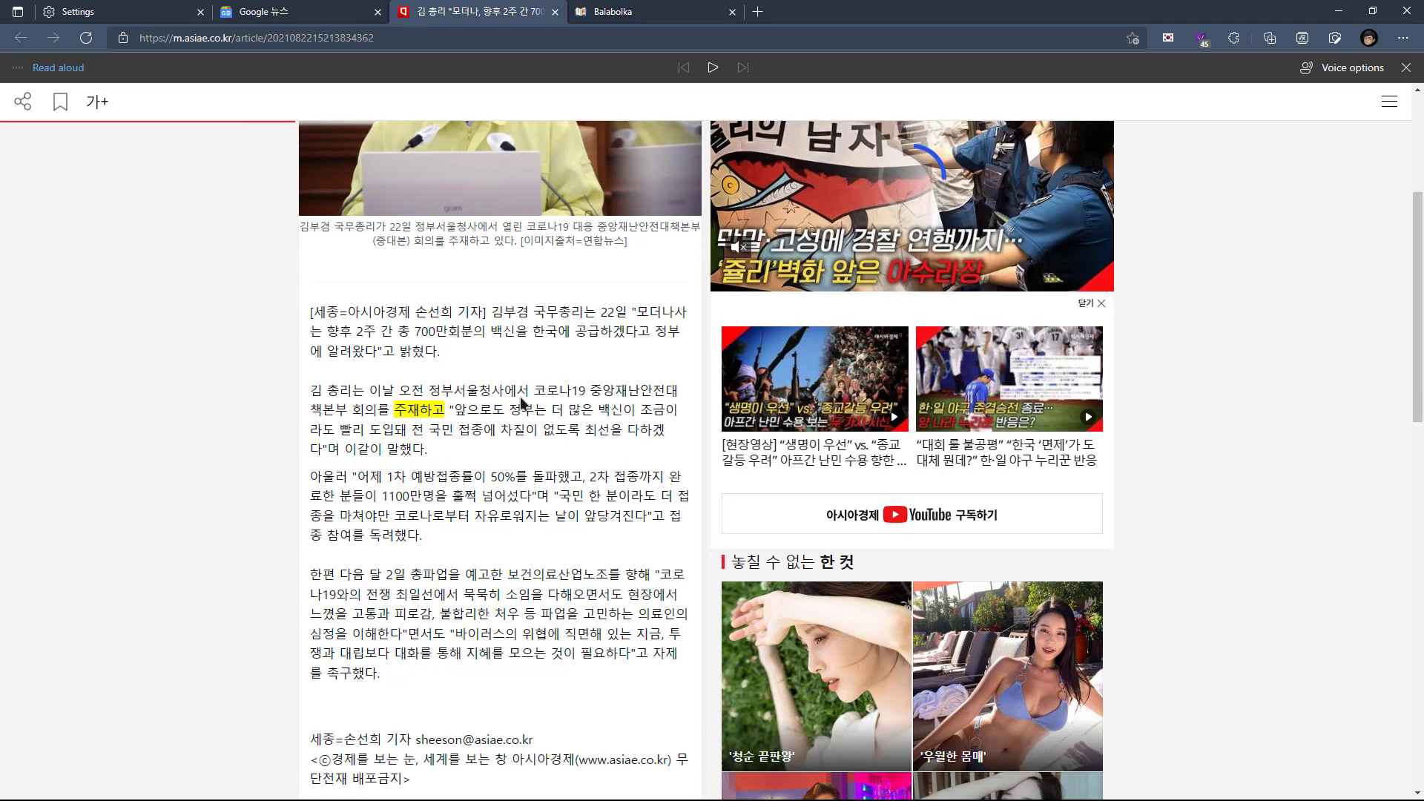
pyautogui.moveTo(453, 385); pyautogui.dragTo(491, 240)
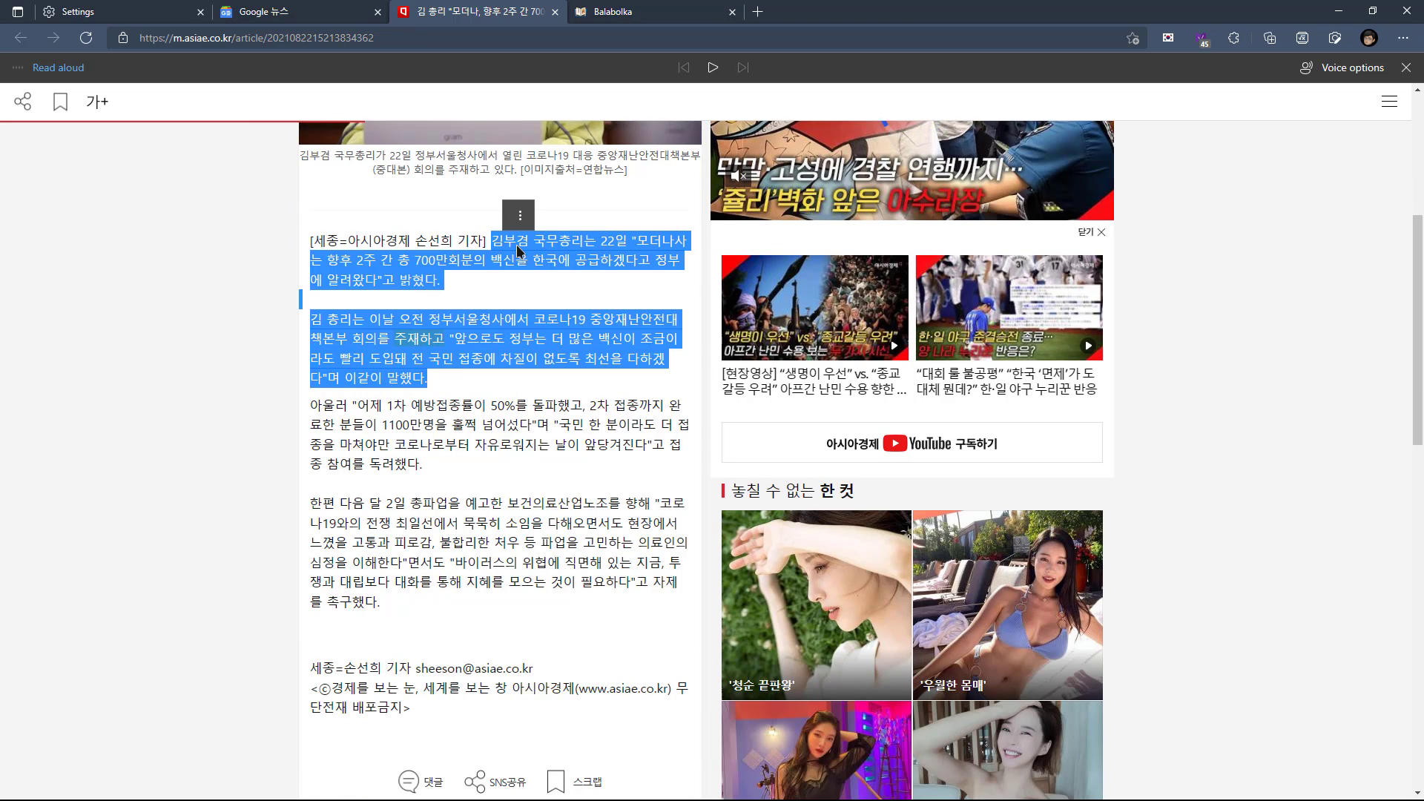
pyautogui.rightClick(516, 245)
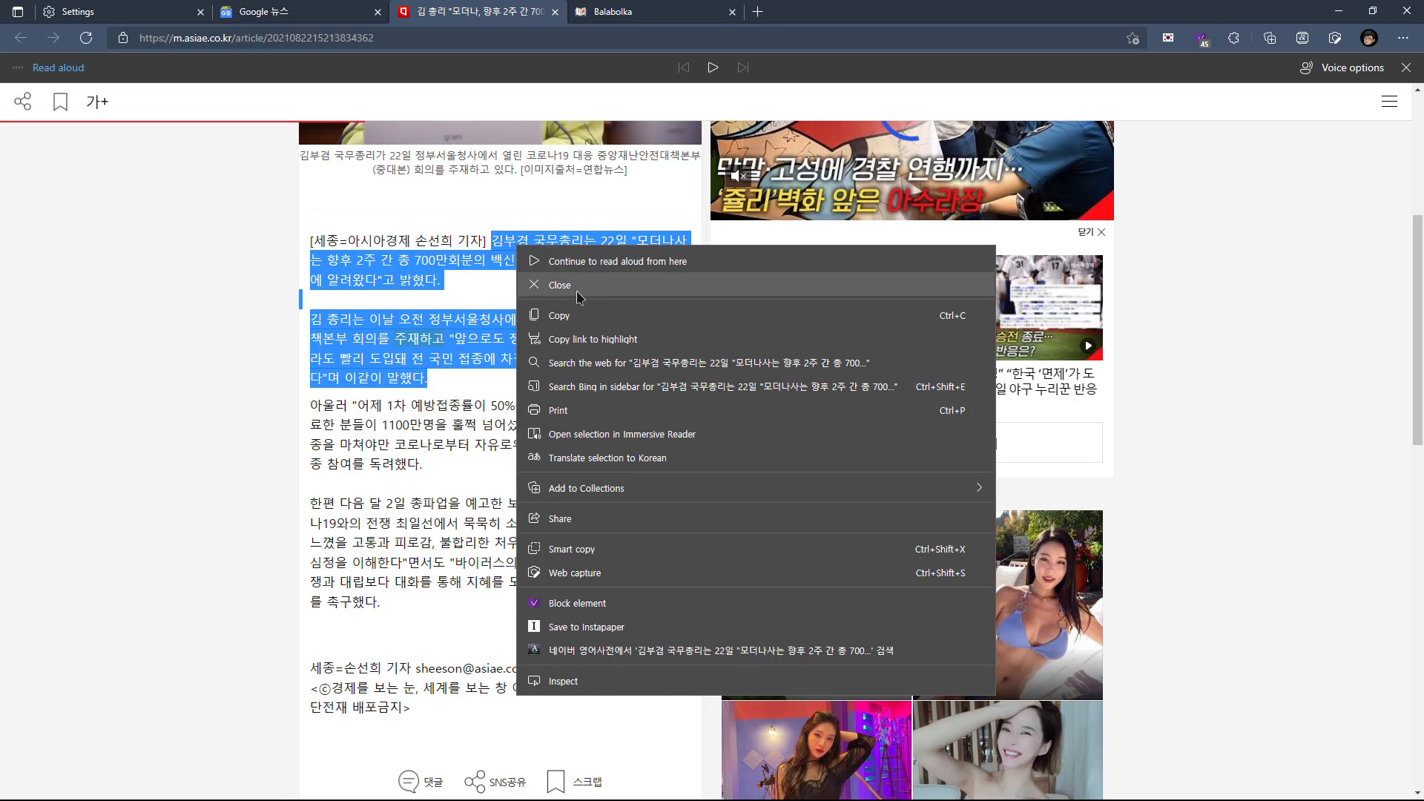
pyautogui.click(578, 316)
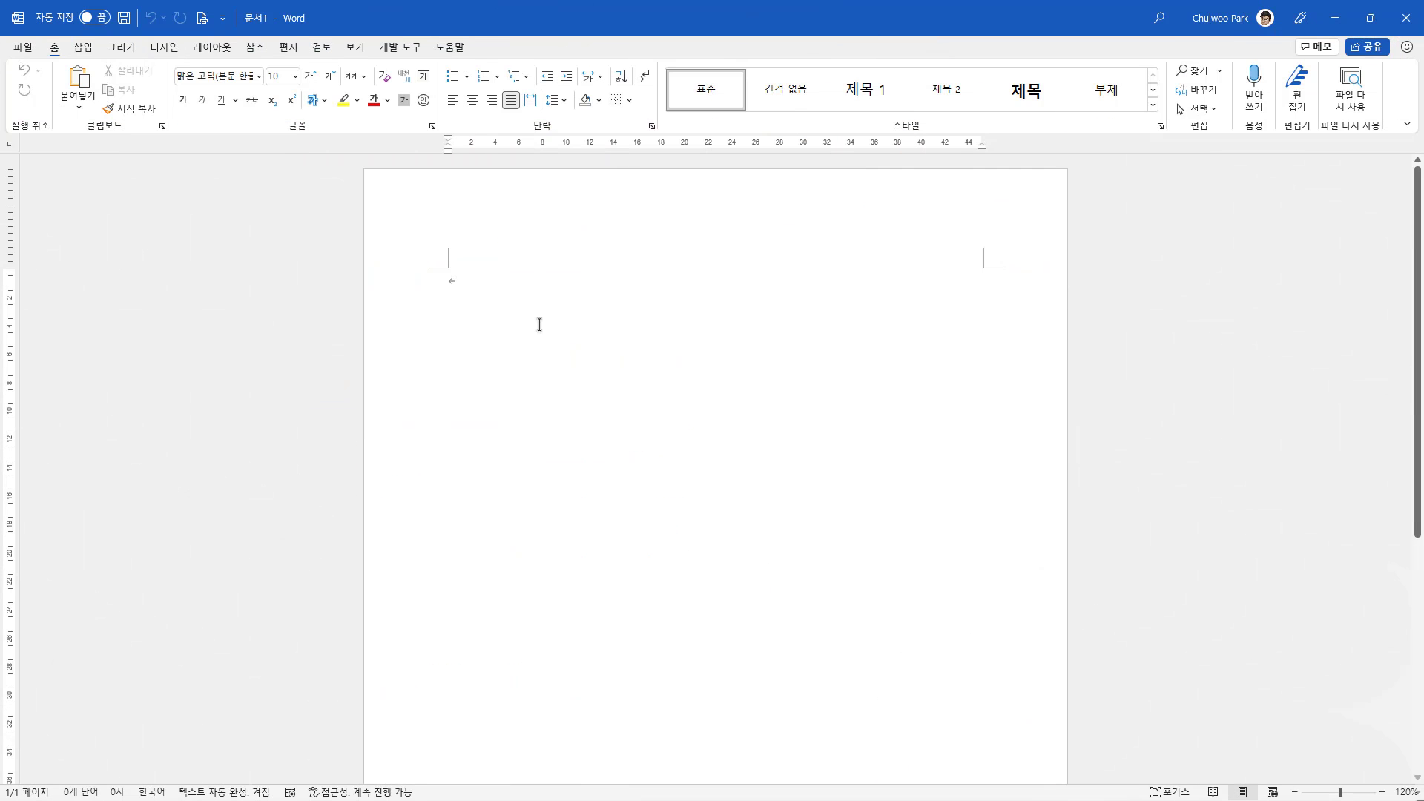
# Paste the copied paragraphs into the blank Word document as text only, and delete the empty lines between them
pyautogui.hotkey('ctrl', 'v')
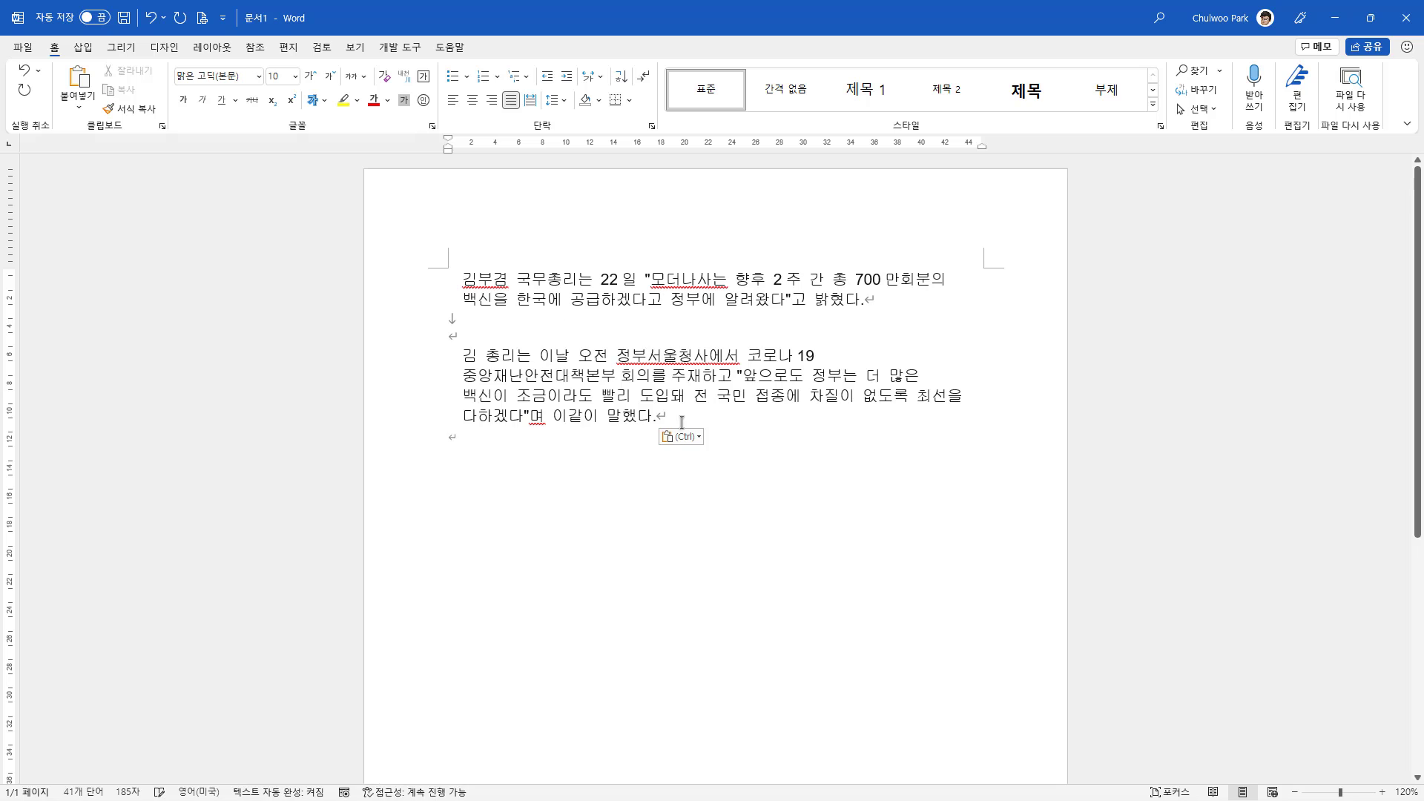
pyautogui.click(697, 439)
pyautogui.click(716, 478)
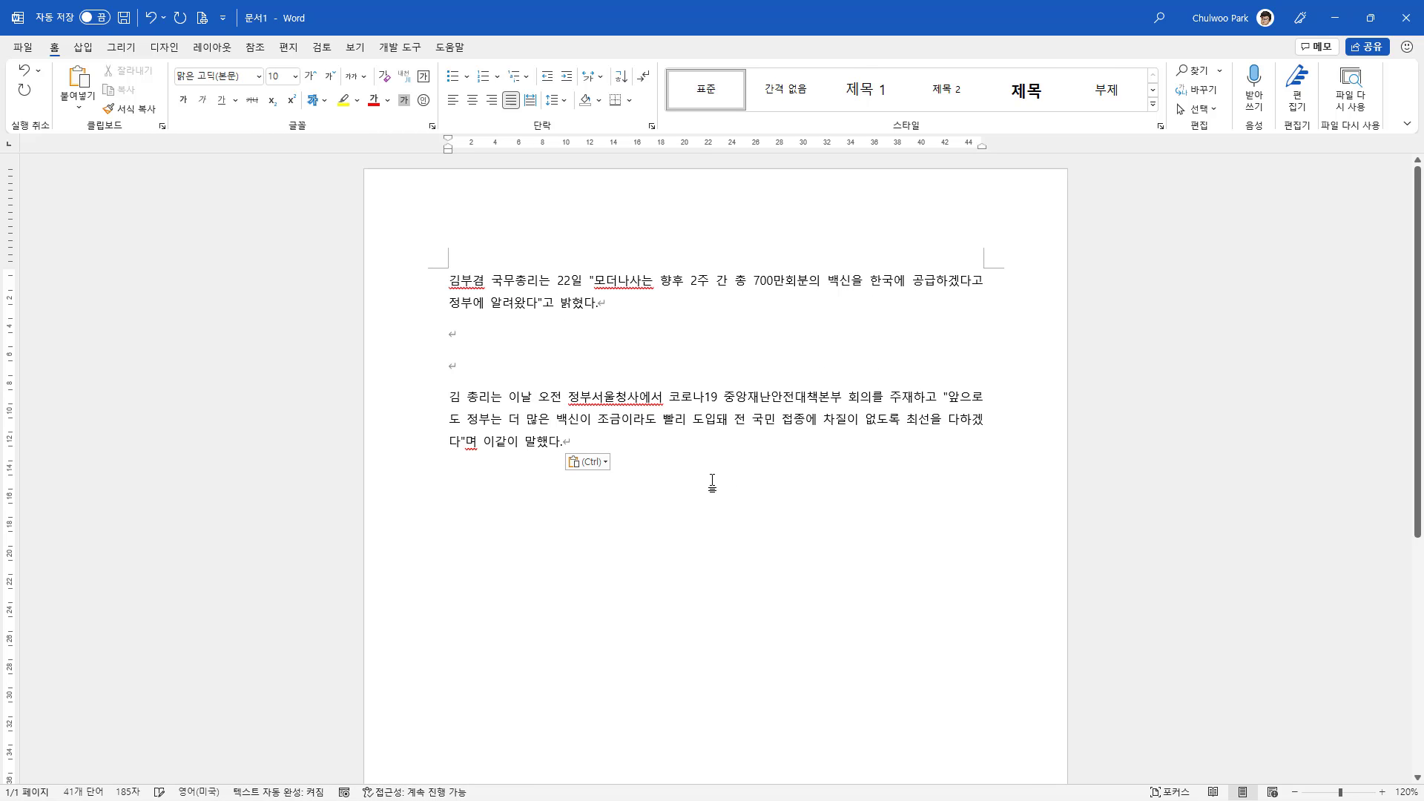
pyautogui.click(495, 327)
pyautogui.press('Delete')
pyautogui.press('Delete')
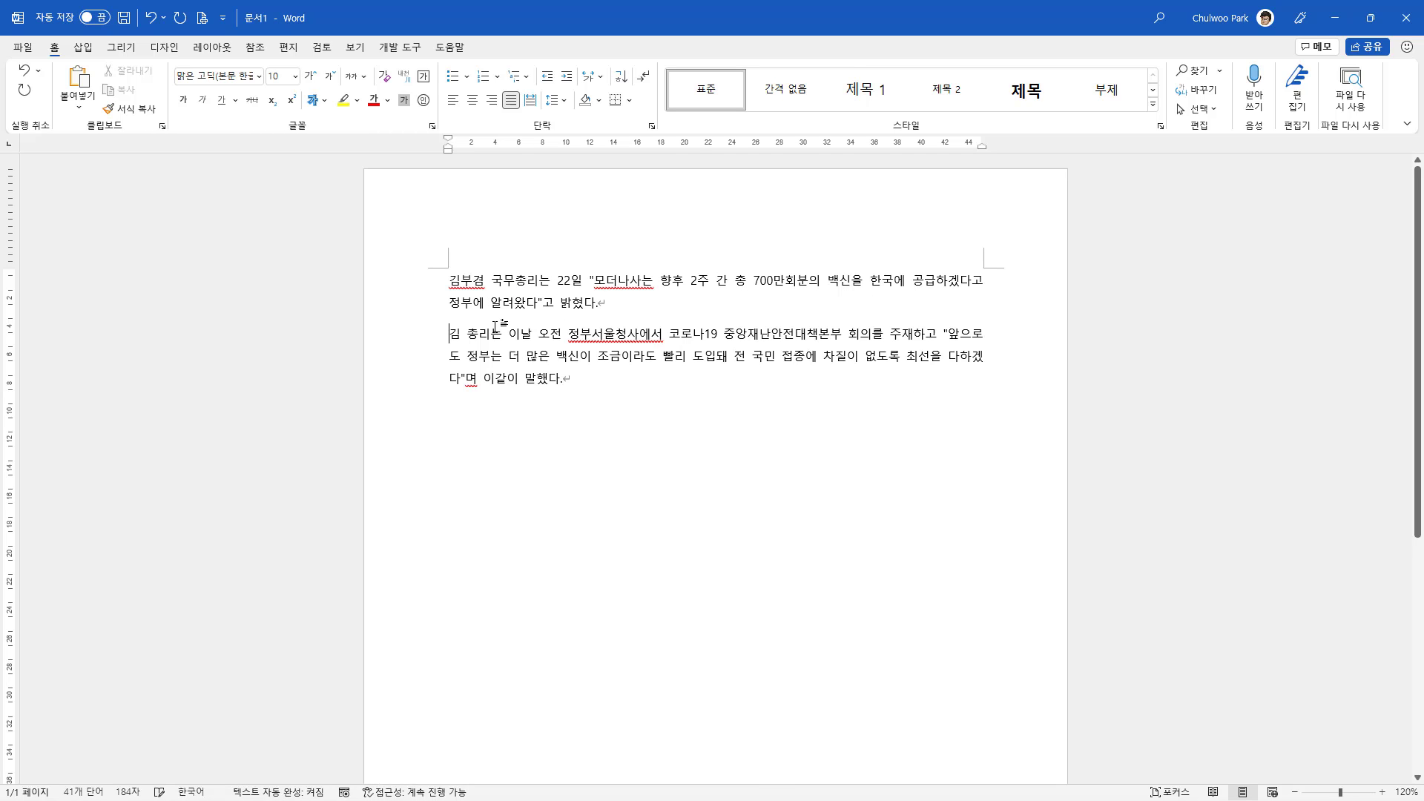
# Read the Word document aloud from its beginning and pause the playback
pyautogui.rightClick(449, 287)
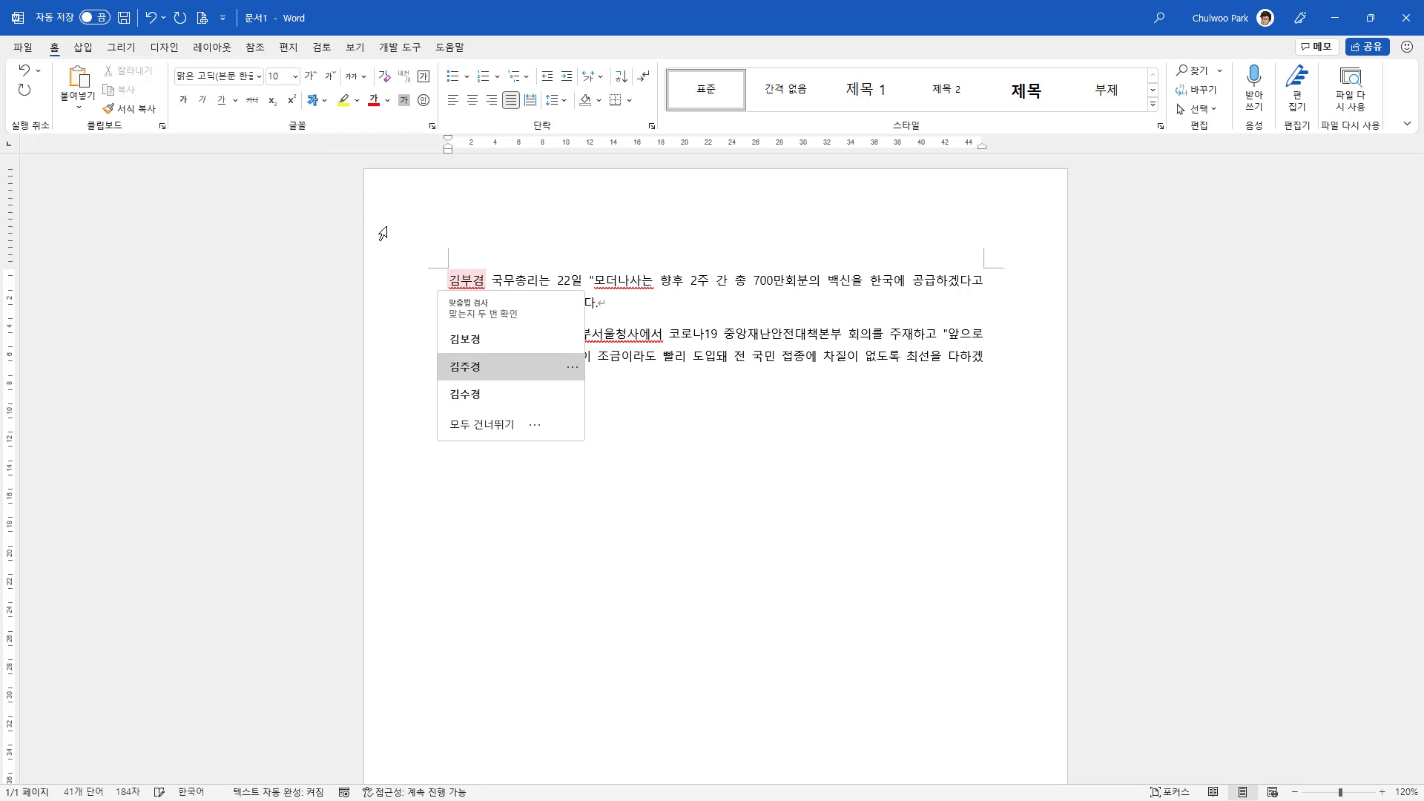
pyautogui.click(352, 51)
pyautogui.click(323, 49)
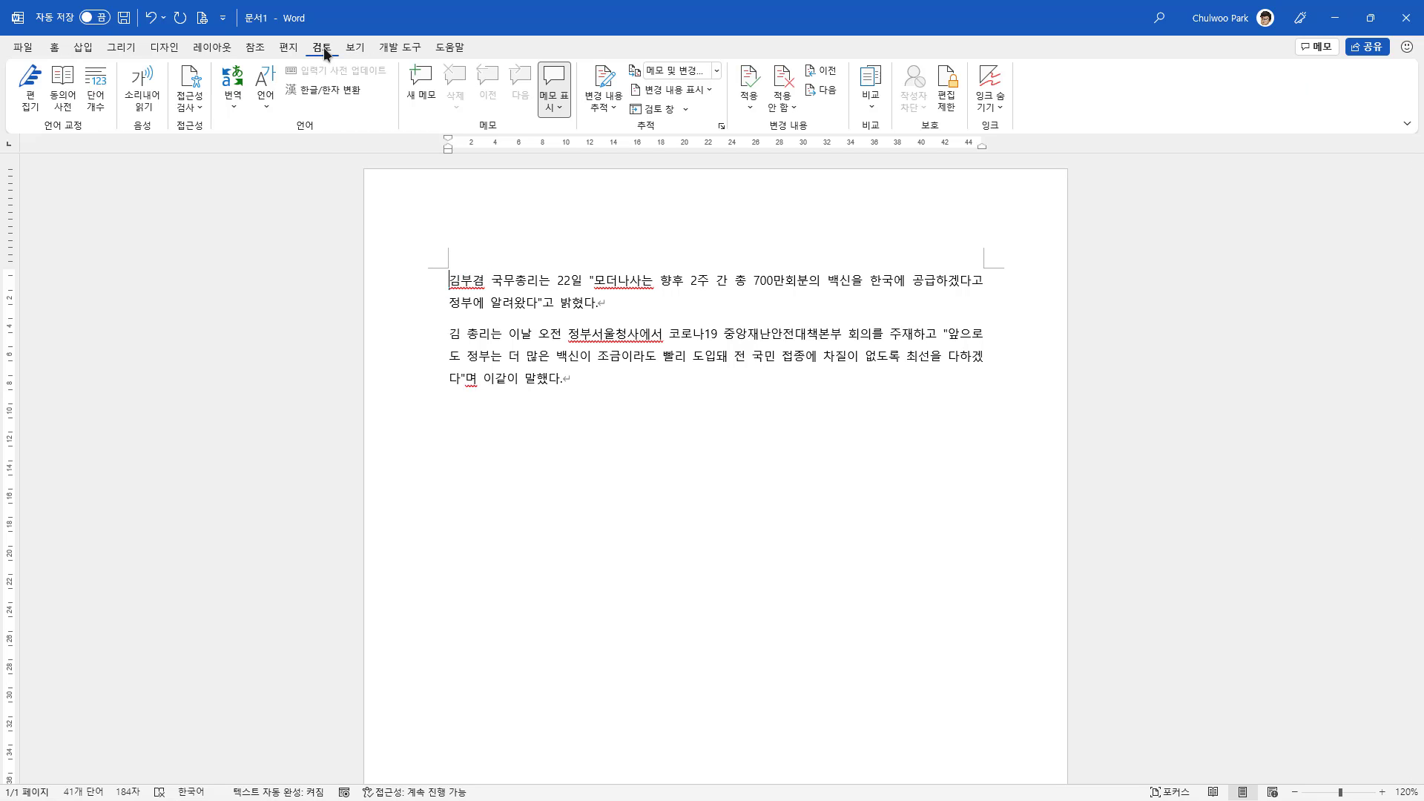
pyautogui.click(146, 94)
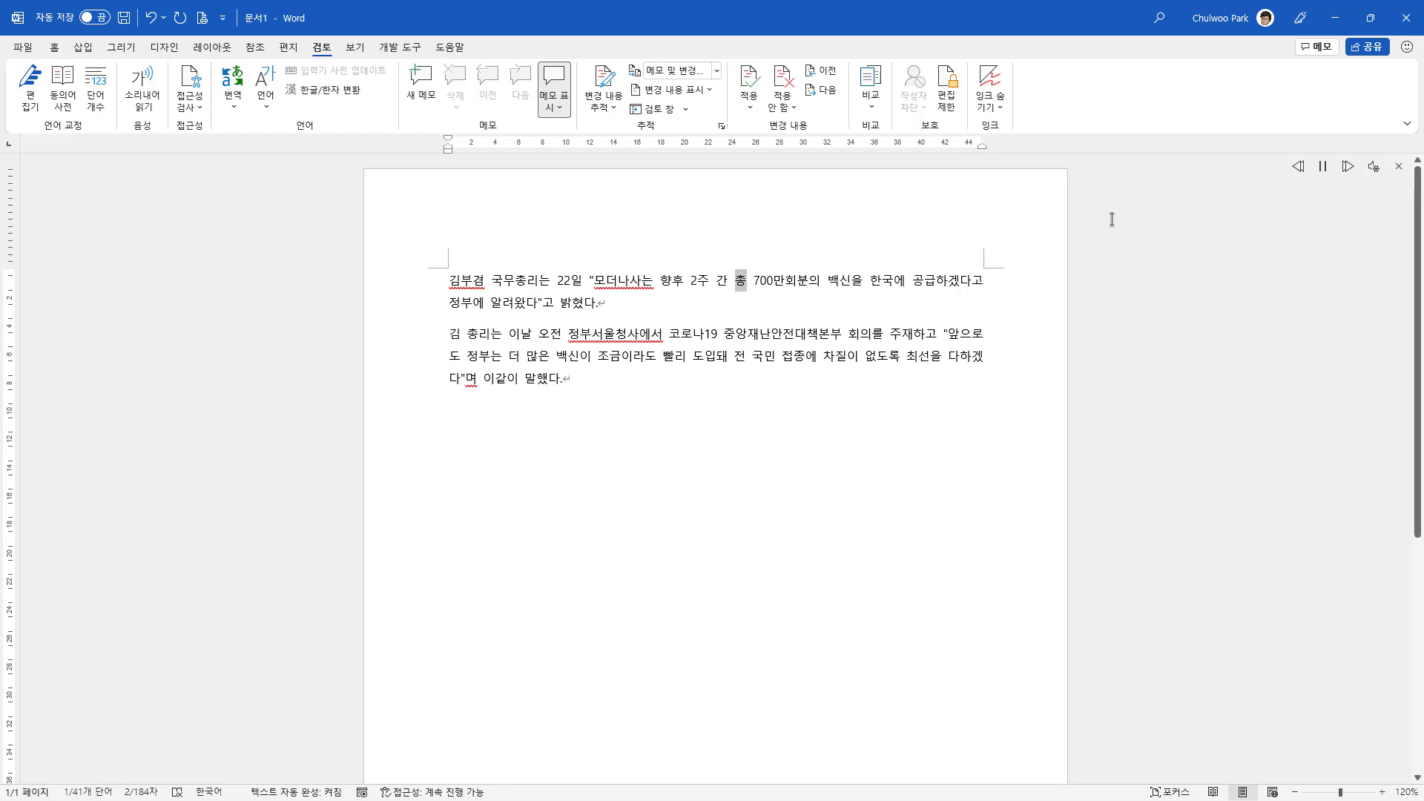
pyautogui.click(1322, 171)
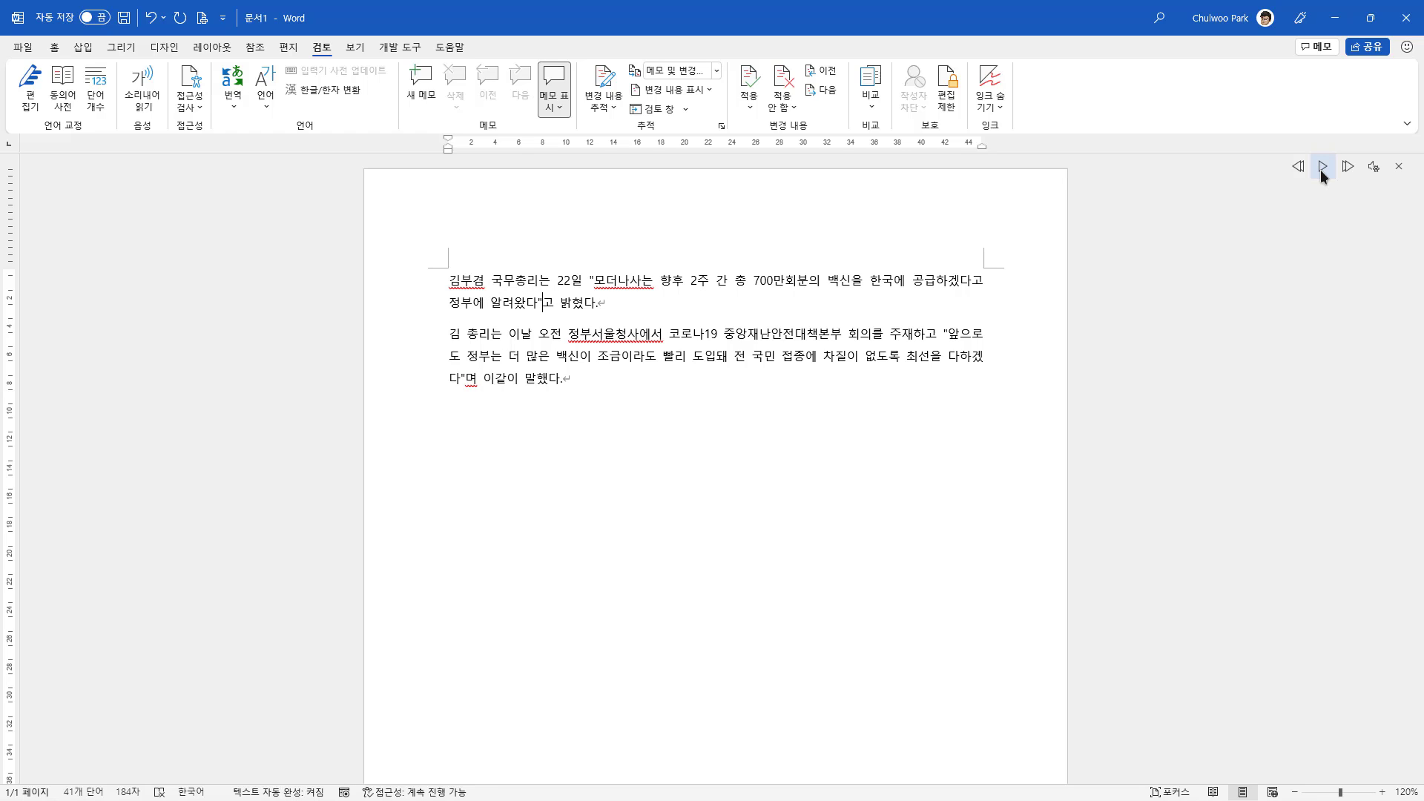
# Examine the voices offered in Word's Read Aloud voice settings
pyautogui.click(1374, 168)
pyautogui.click(1374, 257)
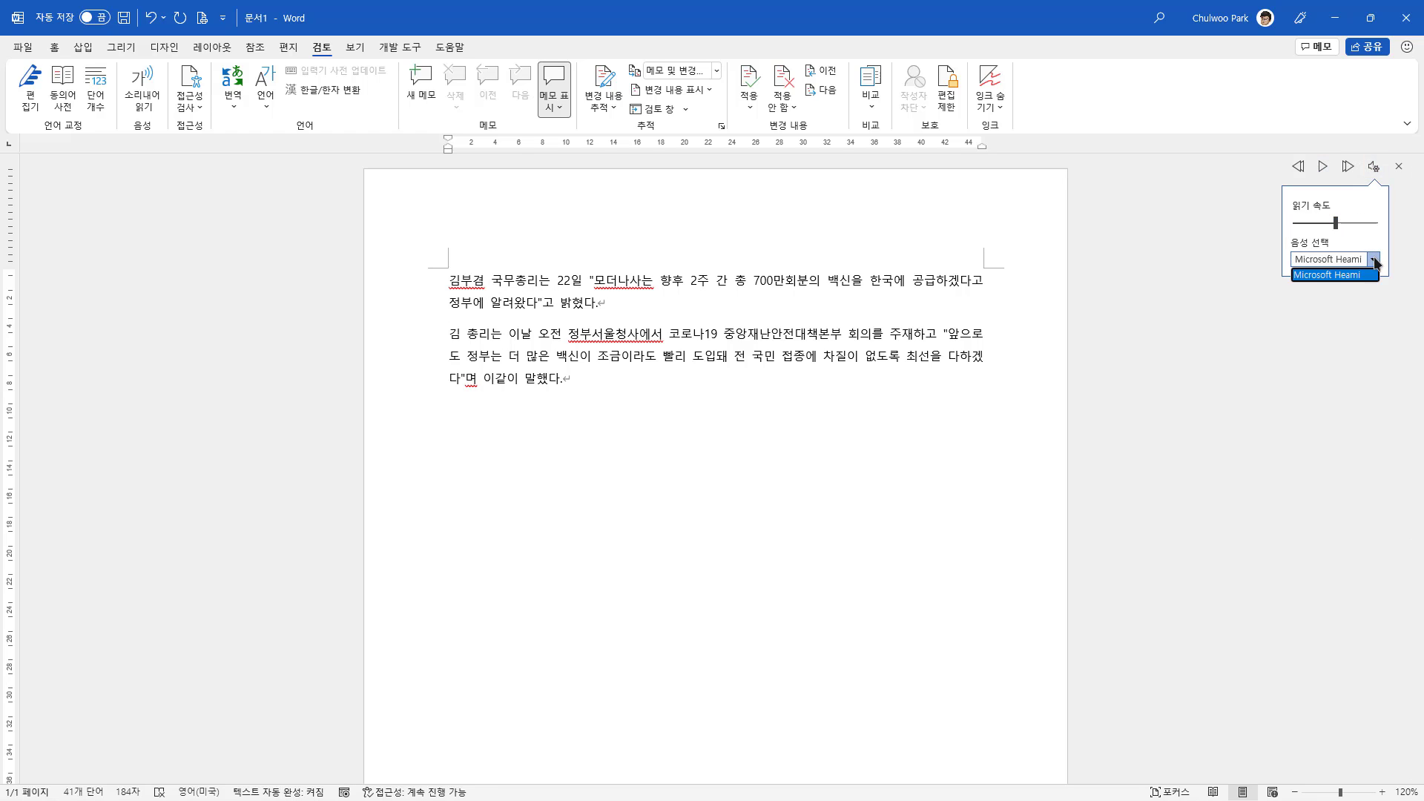
pyautogui.click(1335, 275)
pyautogui.click(878, 359)
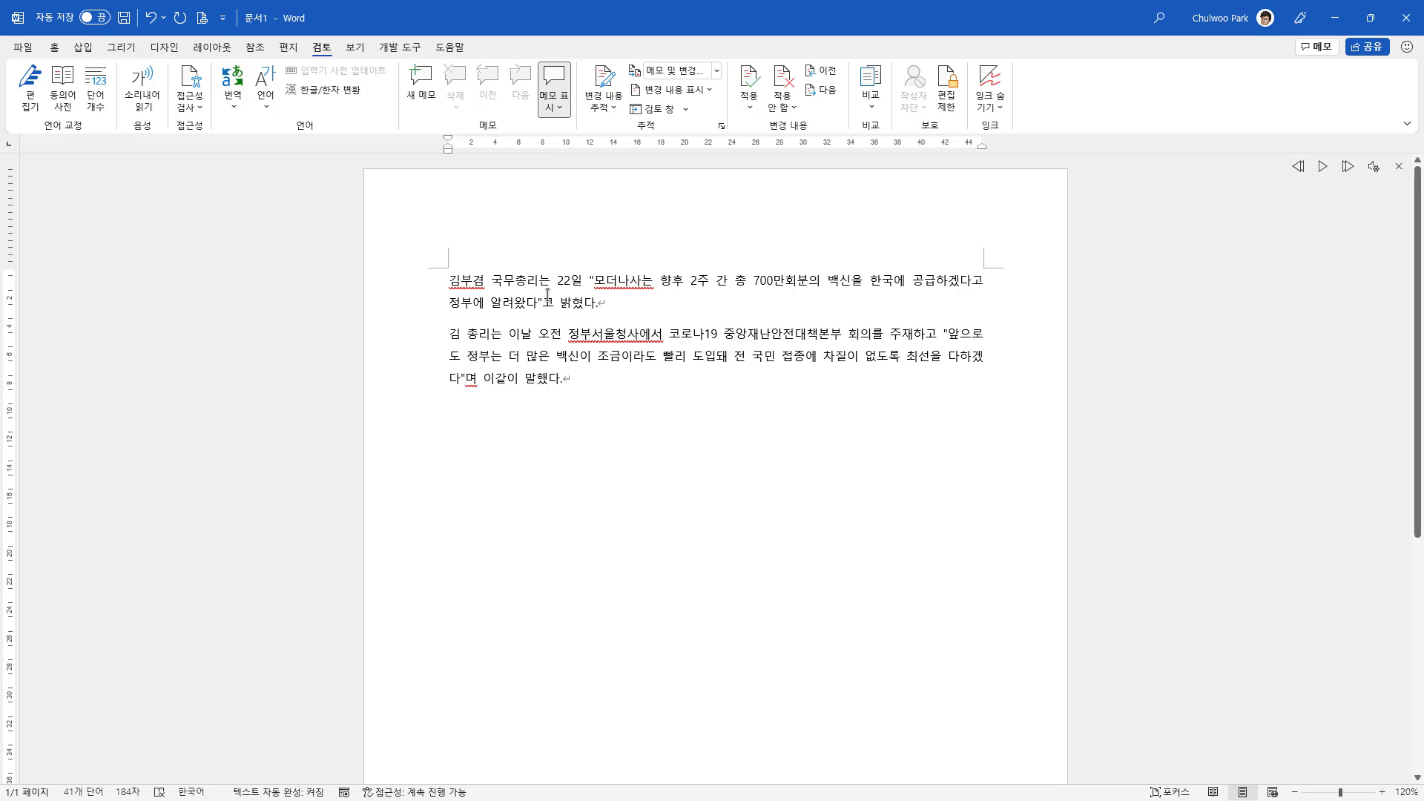
pyautogui.moveTo(451, 281); pyautogui.dragTo(594, 386)
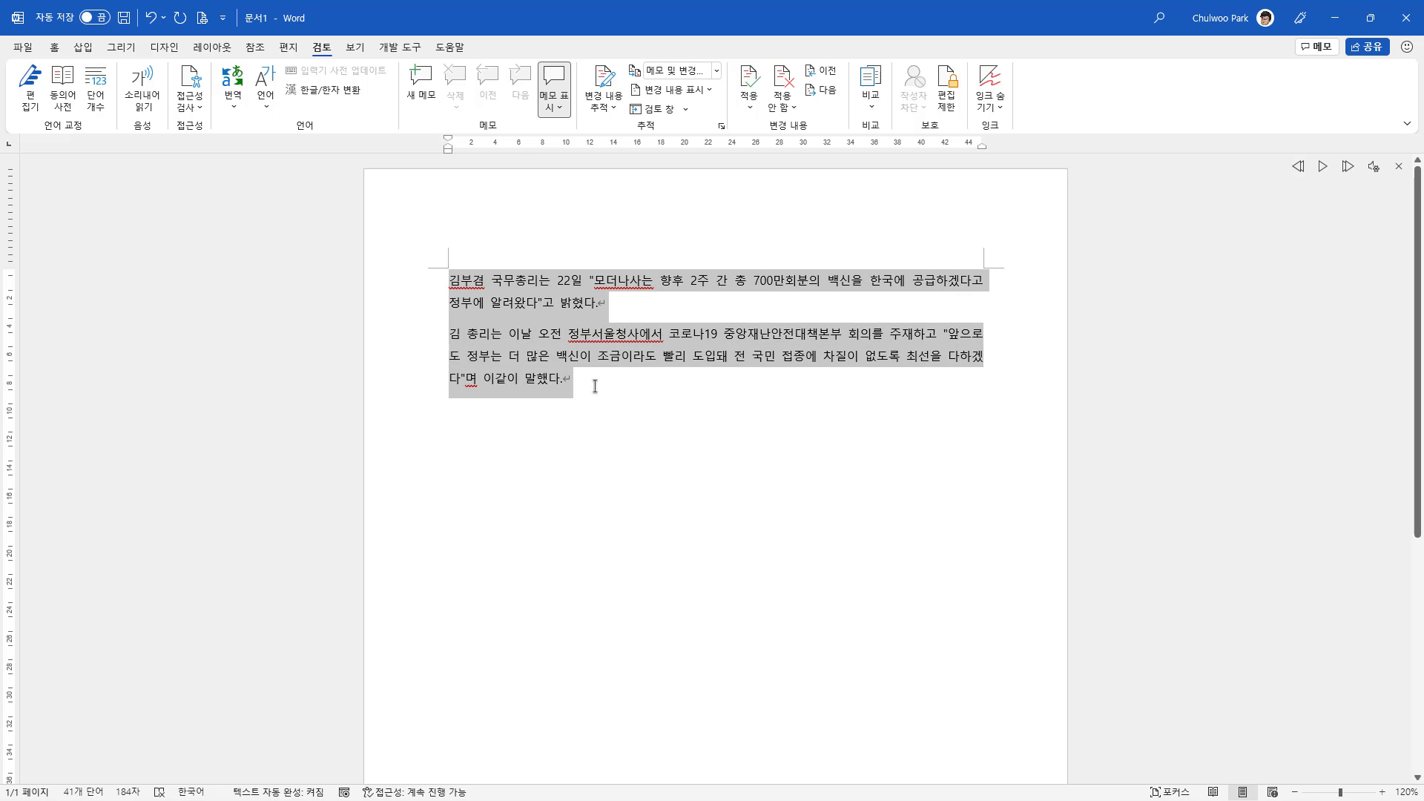
pyautogui.click(653, 407)
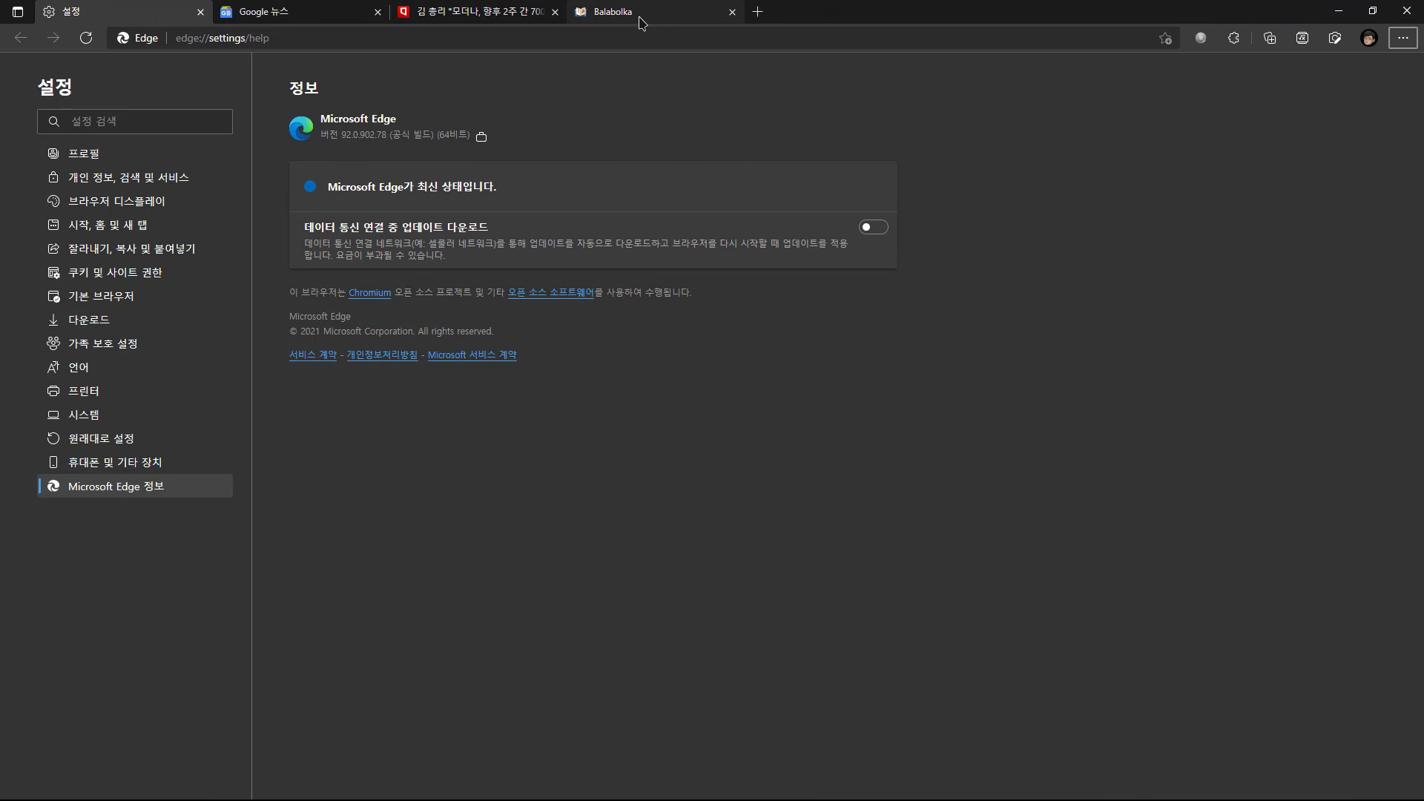
# Switch to the Balabolka page in stable Edge, review the program description, and open its changelog
pyautogui.click(613, 12)
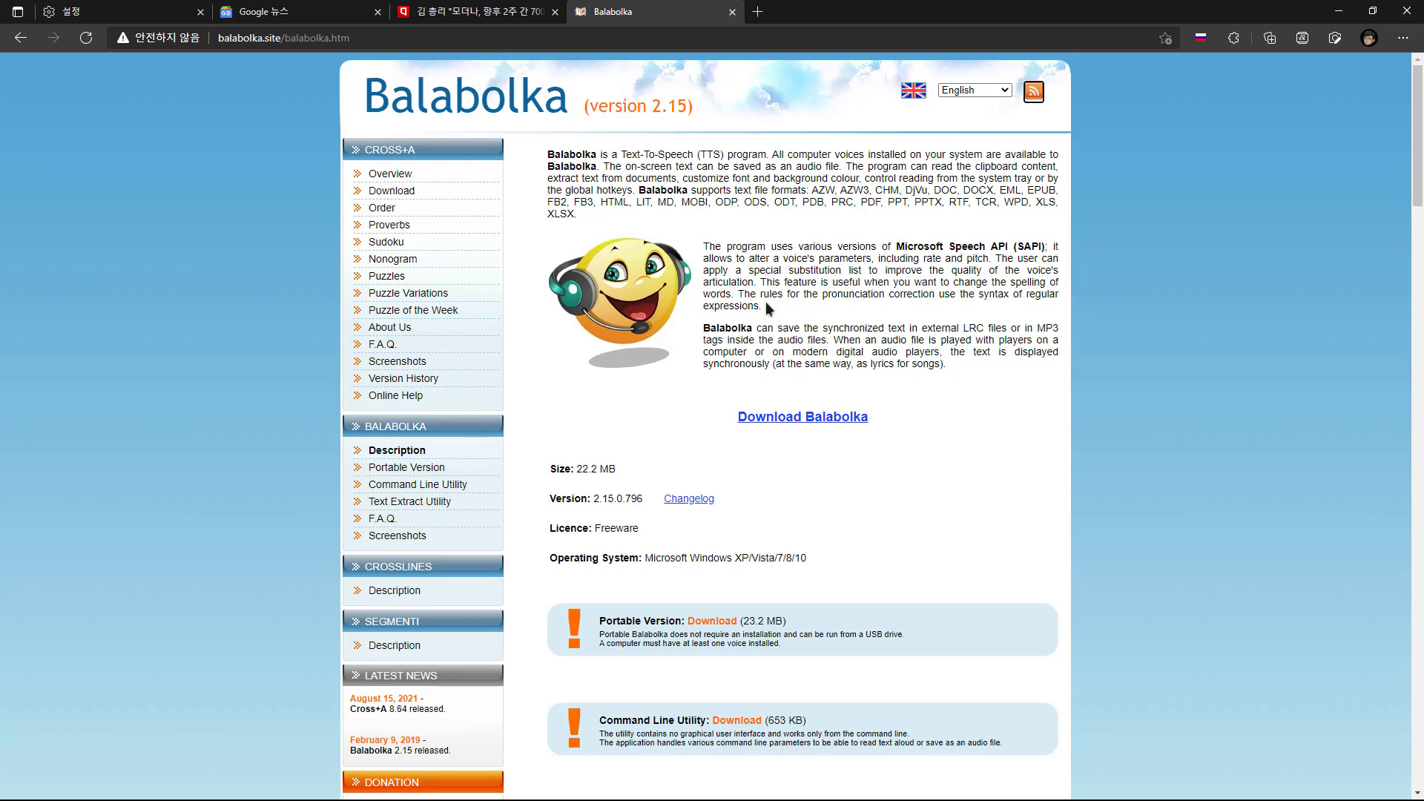
pyautogui.scroll(-3, 766, 304)
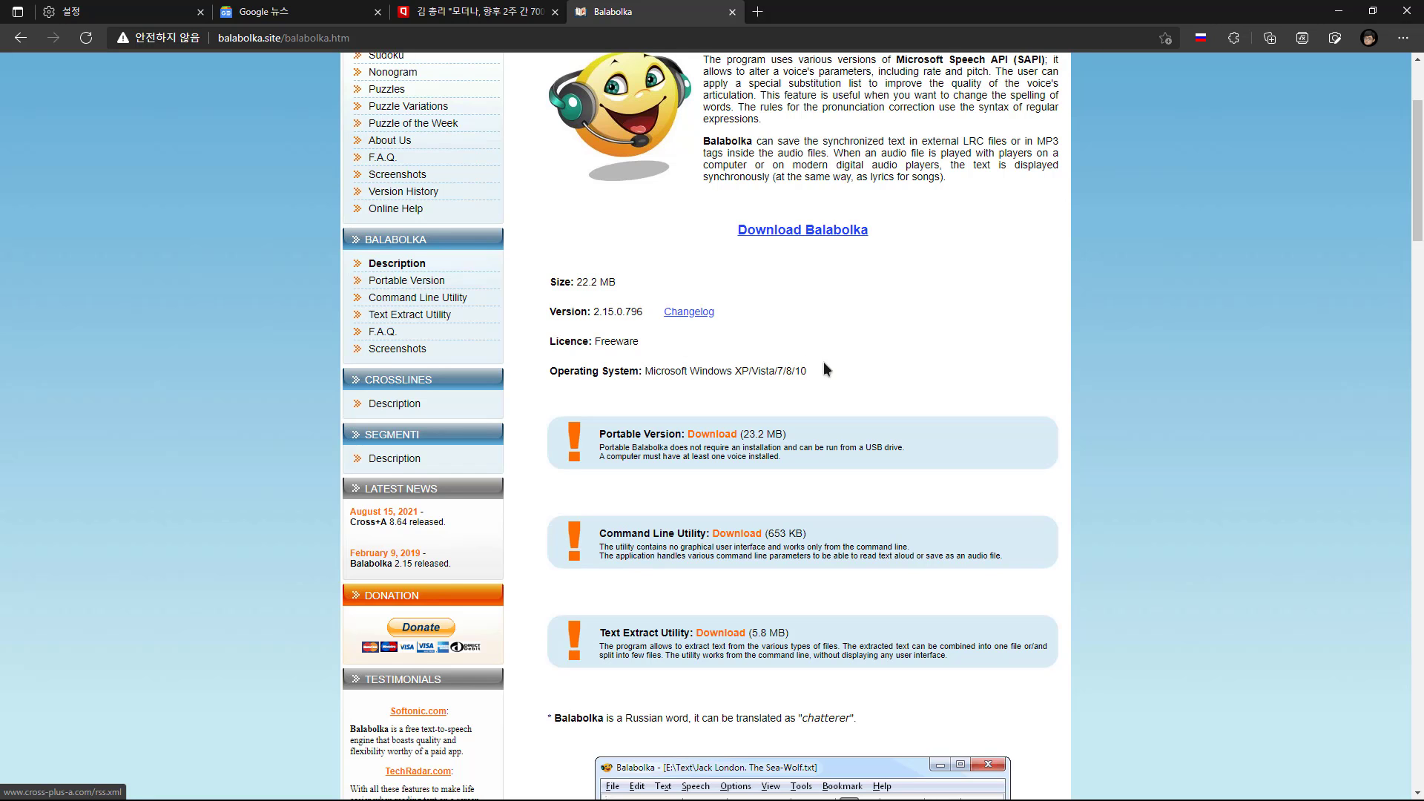
pyautogui.click(689, 313)
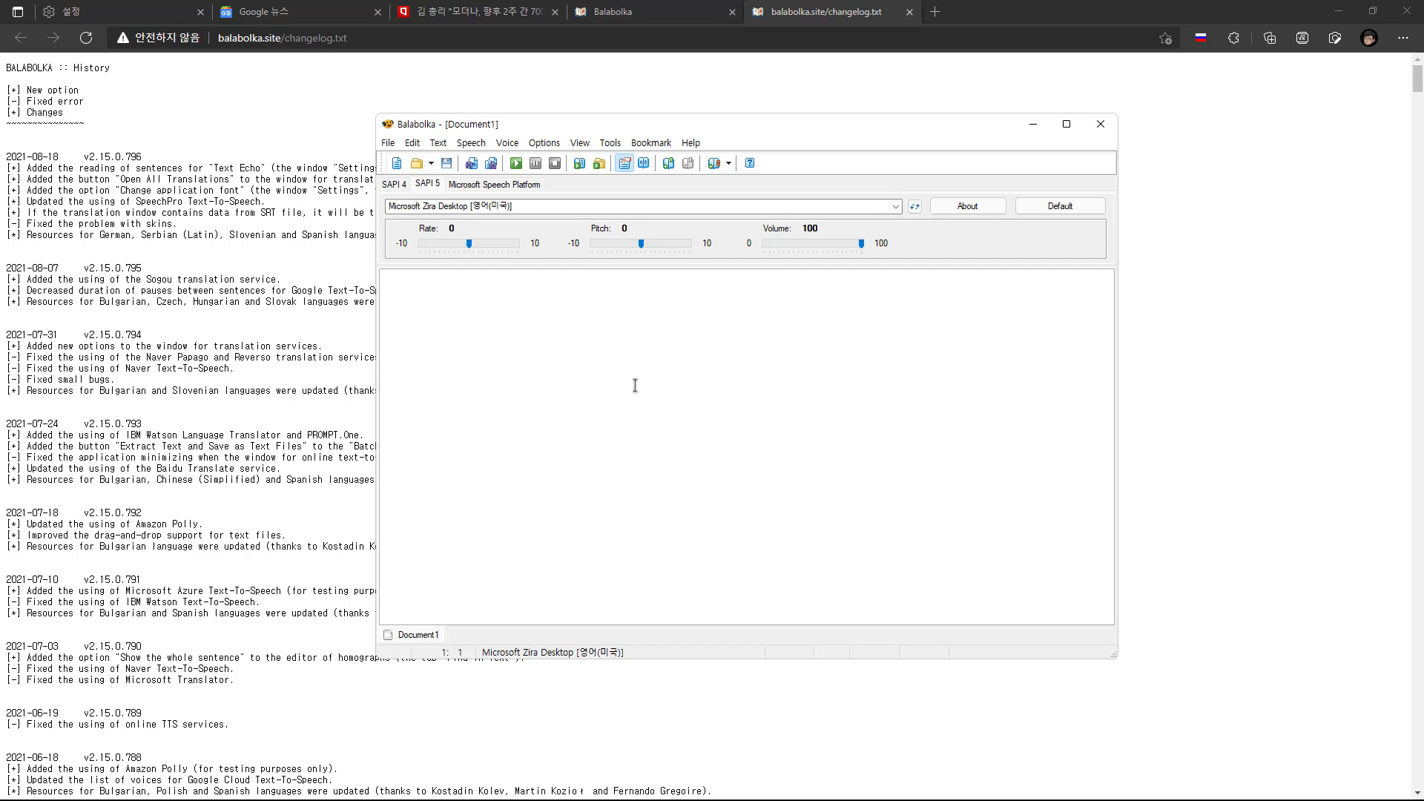
# Paste the two news paragraphs into a Balabolka document and delete the empty lines between them
pyautogui.hotkey('ctrl', 'v')
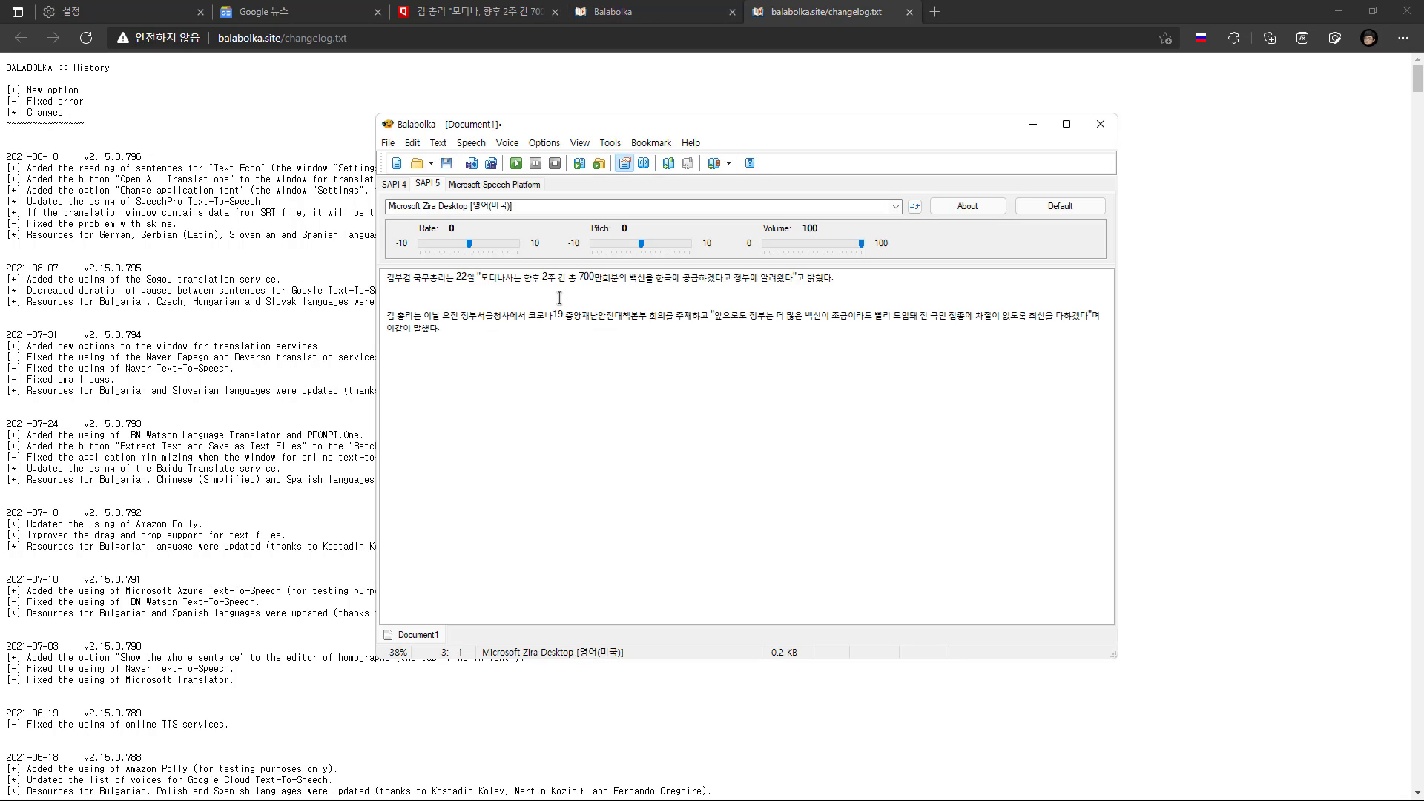
pyautogui.press('Delete')
pyautogui.press('Delete')
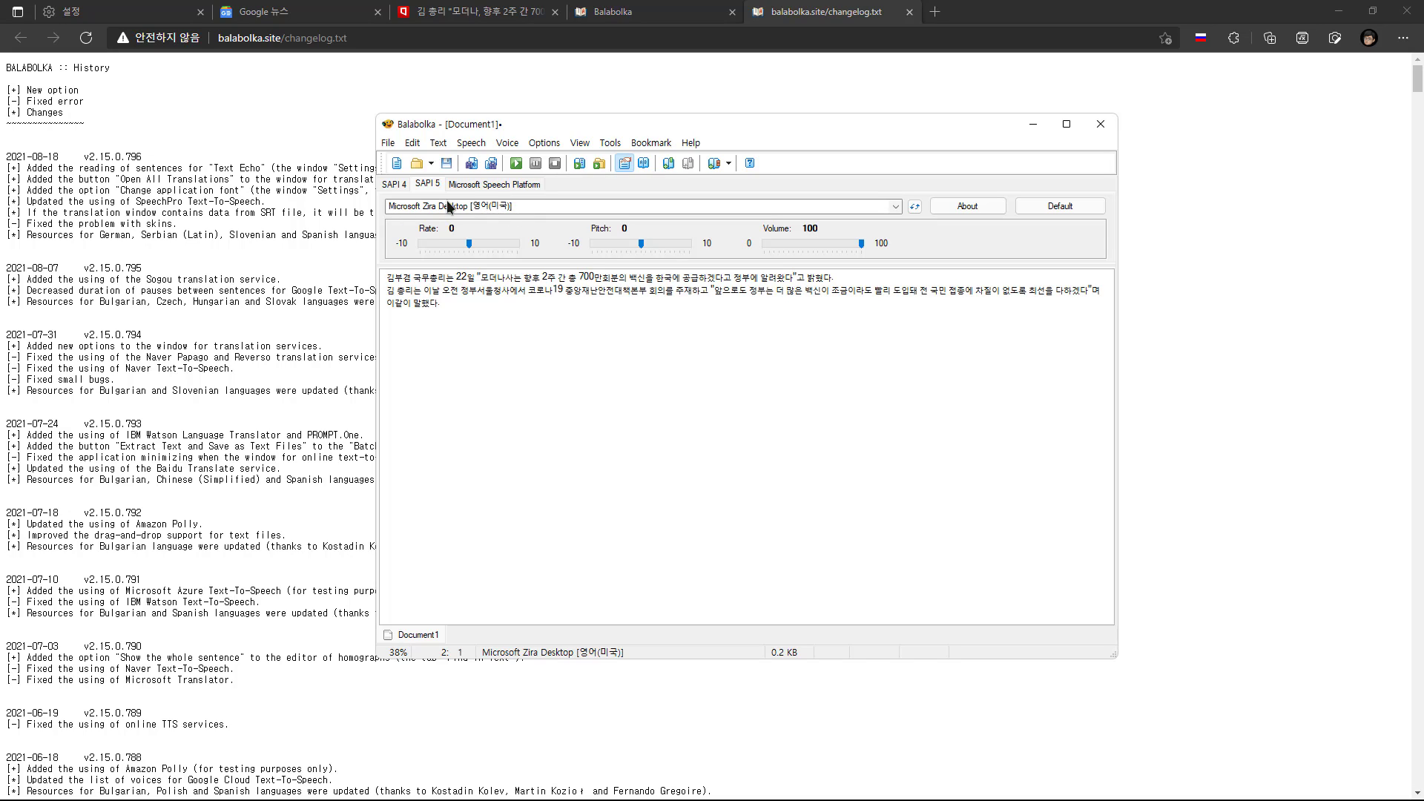
# Choose the Korean Microsoft Heami Desktop voice among the SAPI 5 voices
pyautogui.click(391, 184)
pyautogui.click(429, 186)
pyautogui.click(895, 208)
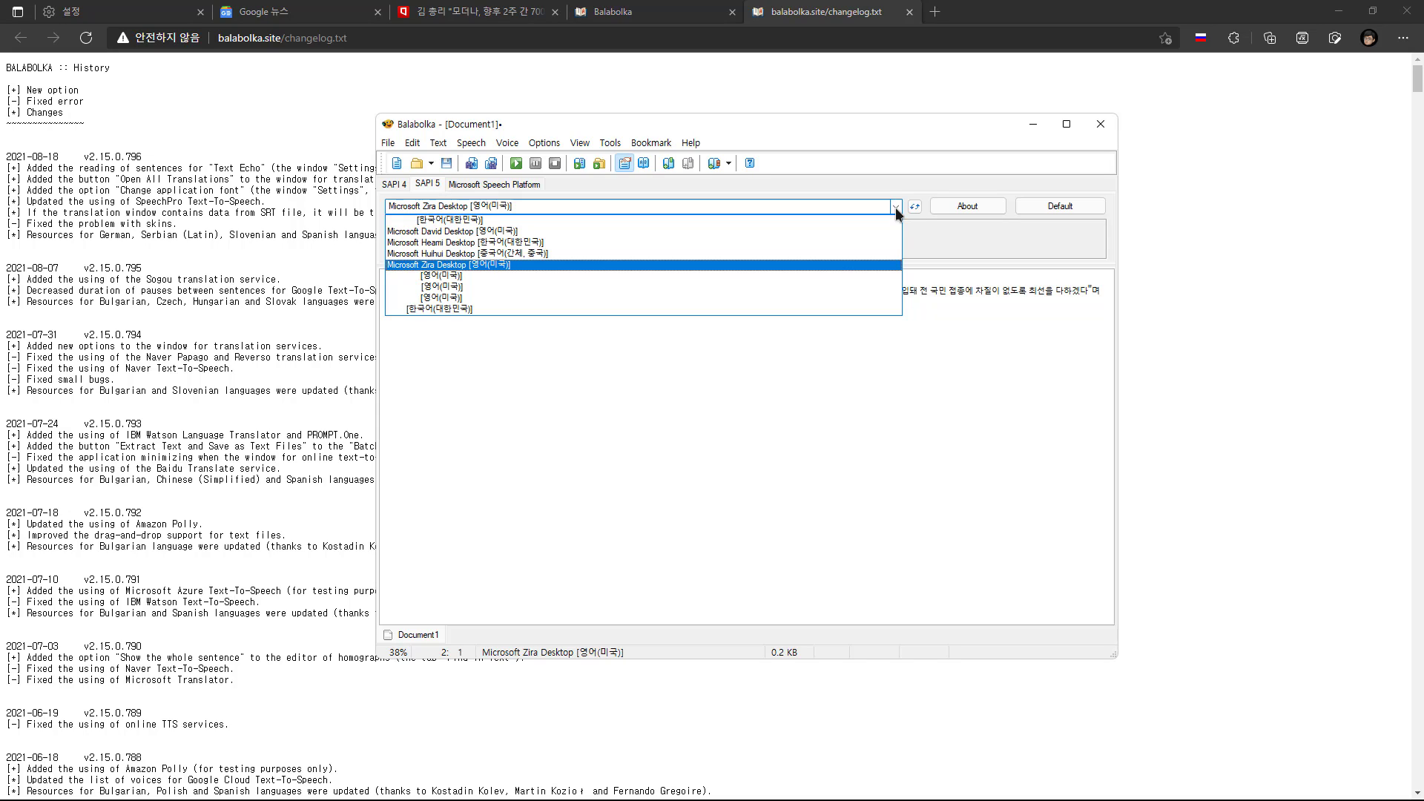
pyautogui.click(832, 246)
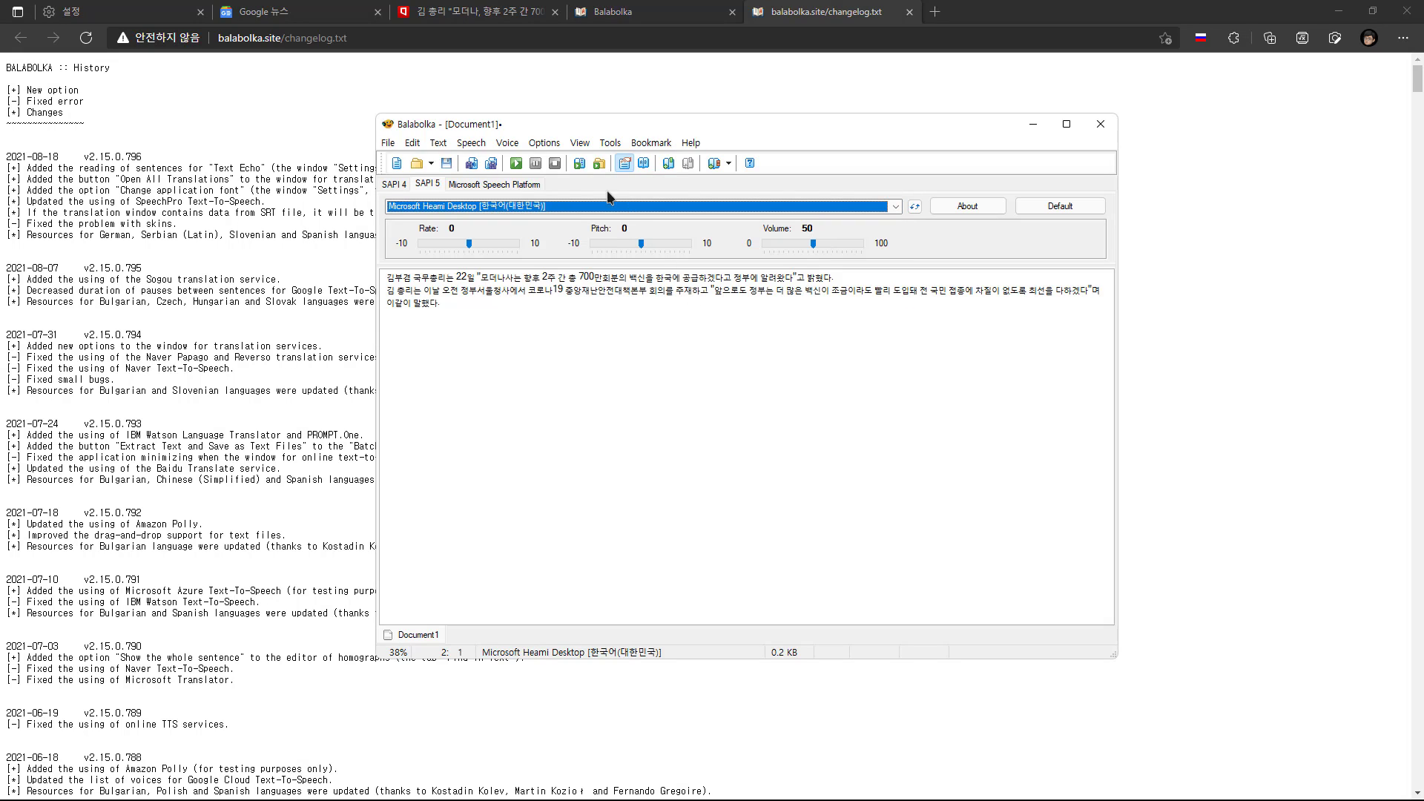
# Read the second paragraph aloud with the Heami voice and stop the playback
pyautogui.click(516, 163)
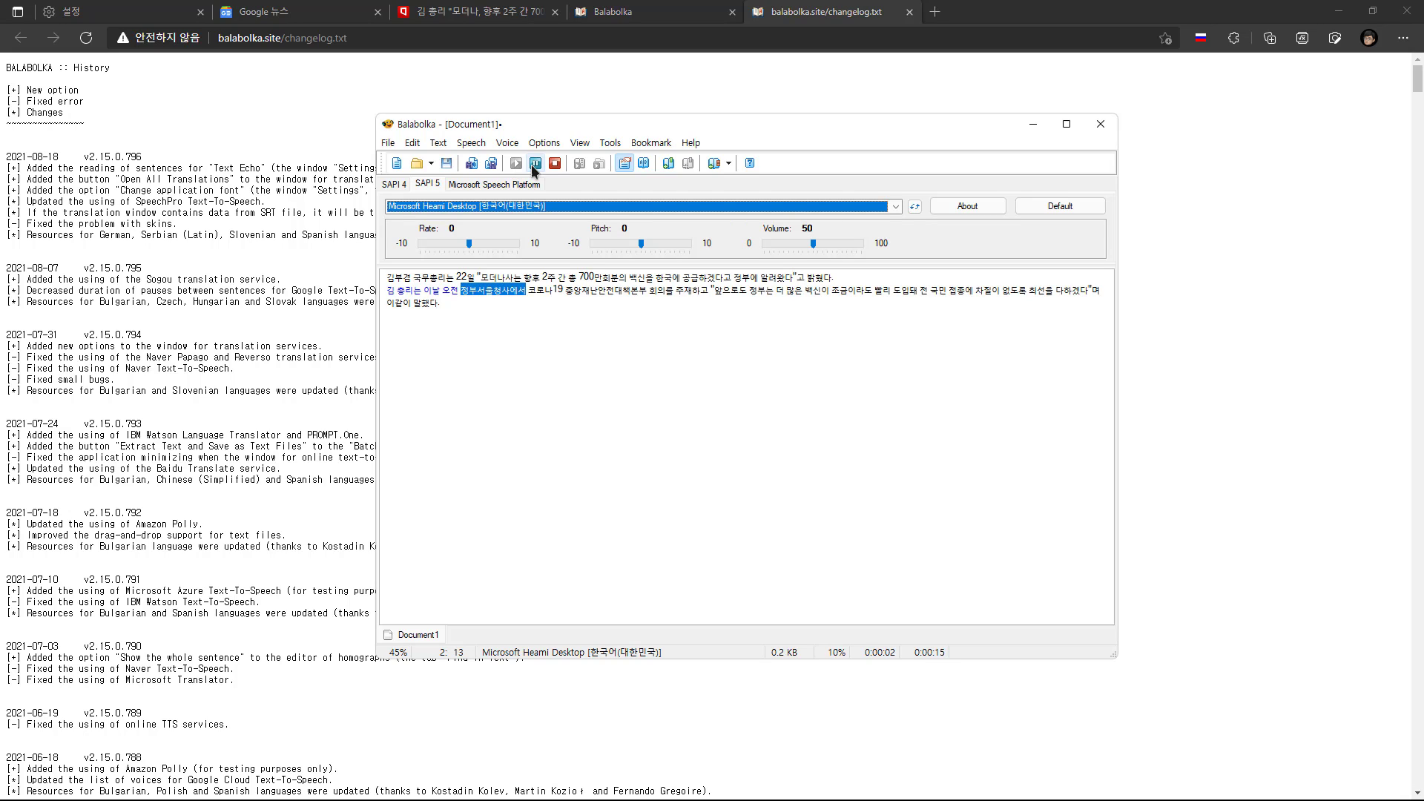
pyautogui.click(536, 163)
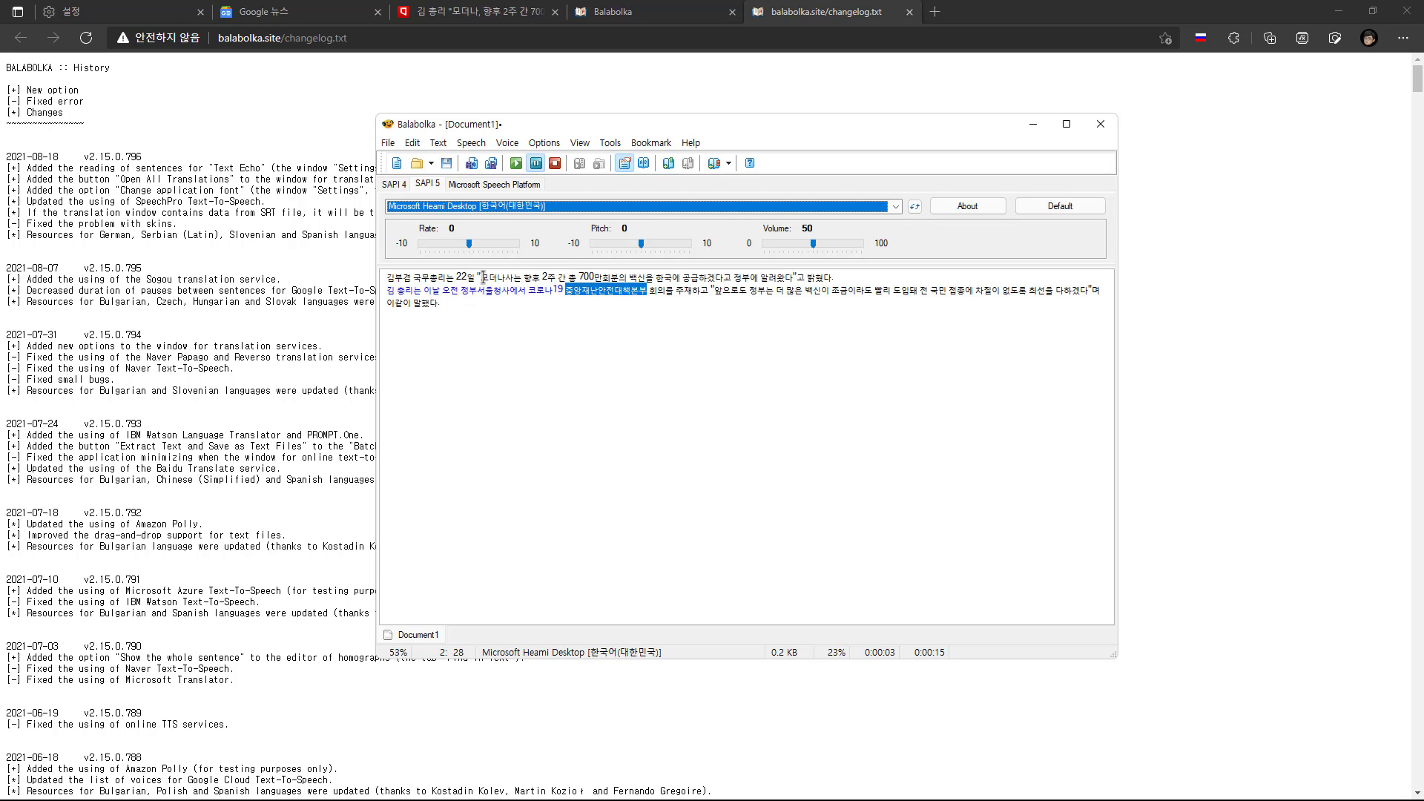
pyautogui.click(517, 164)
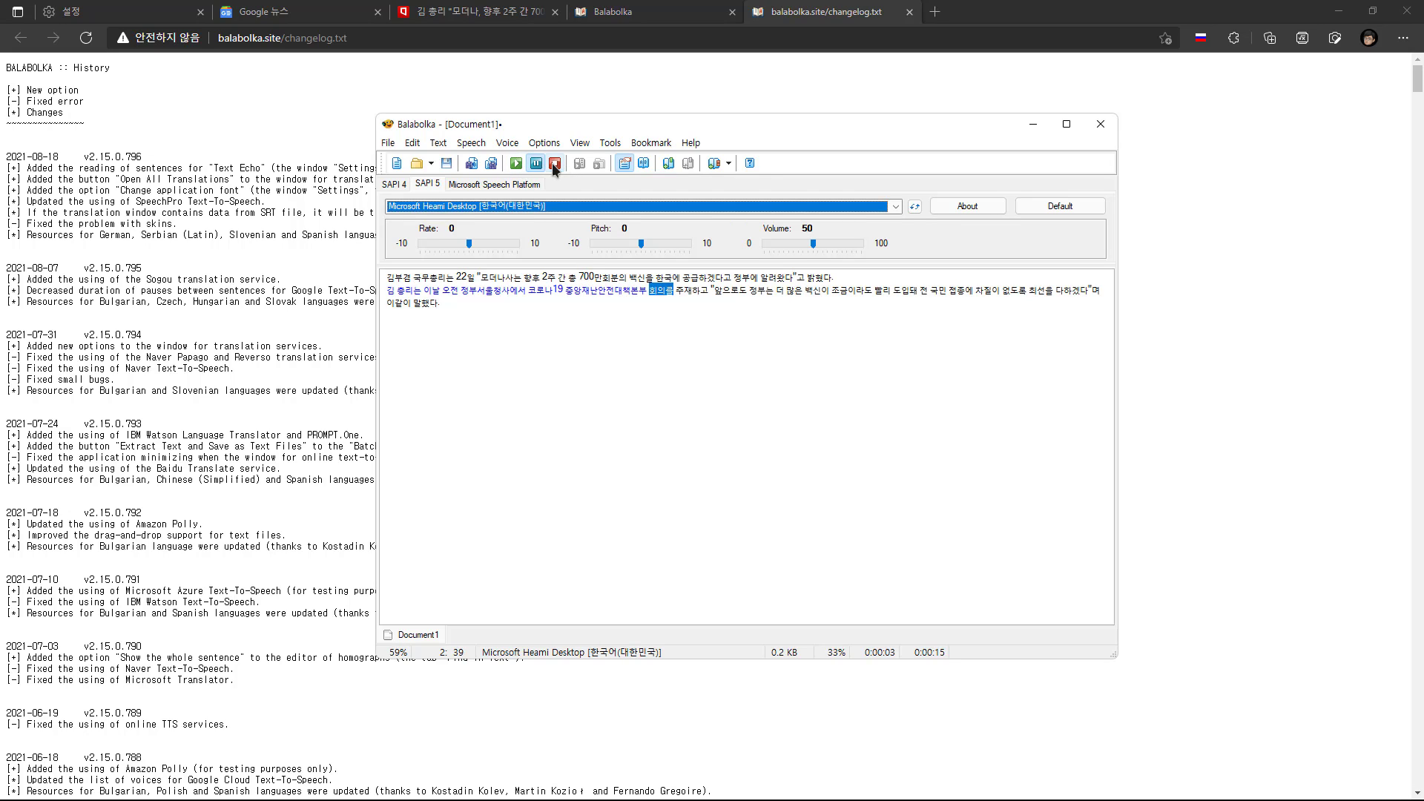
pyautogui.click(554, 163)
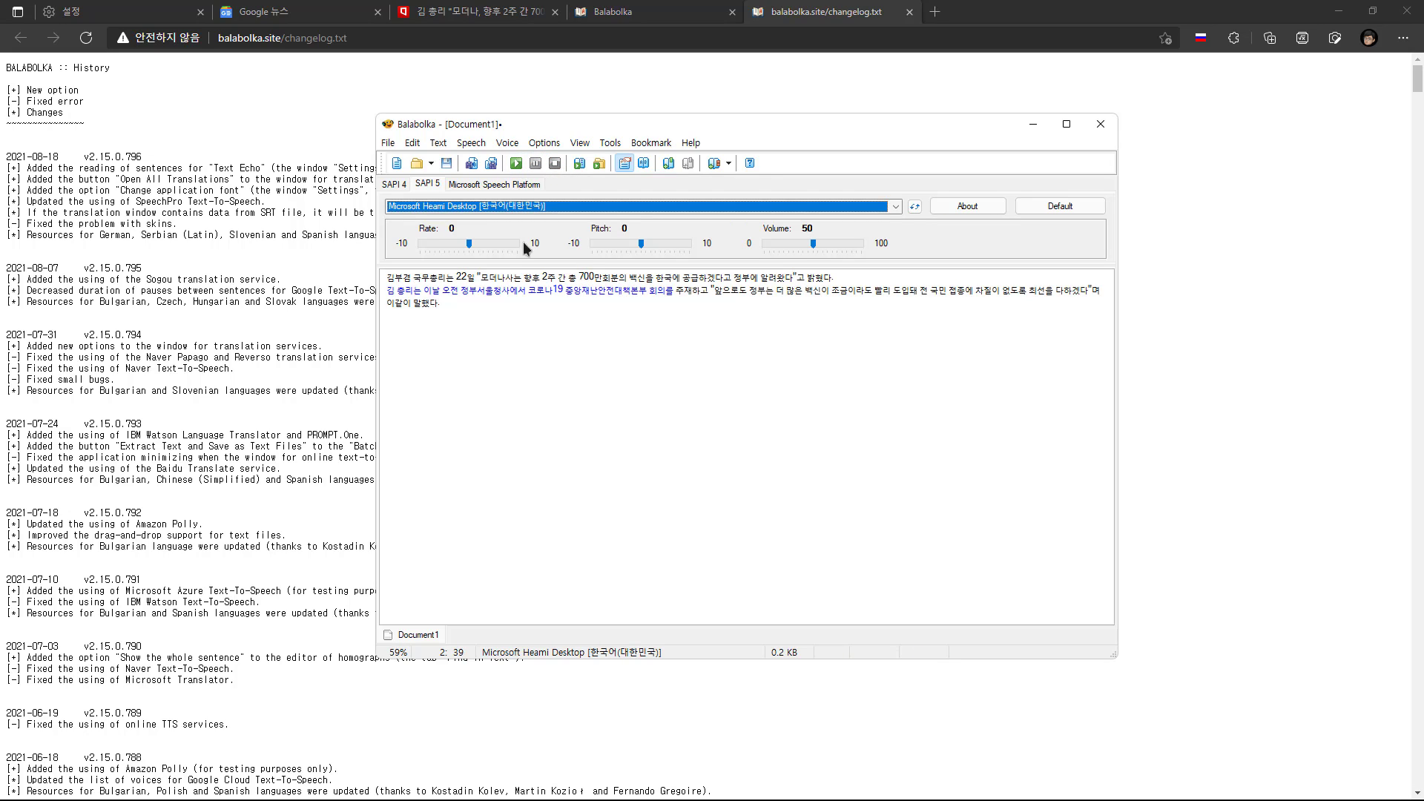
# Read the text aloud from the start of the first paragraph and stop the playback
pyautogui.click(388, 279)
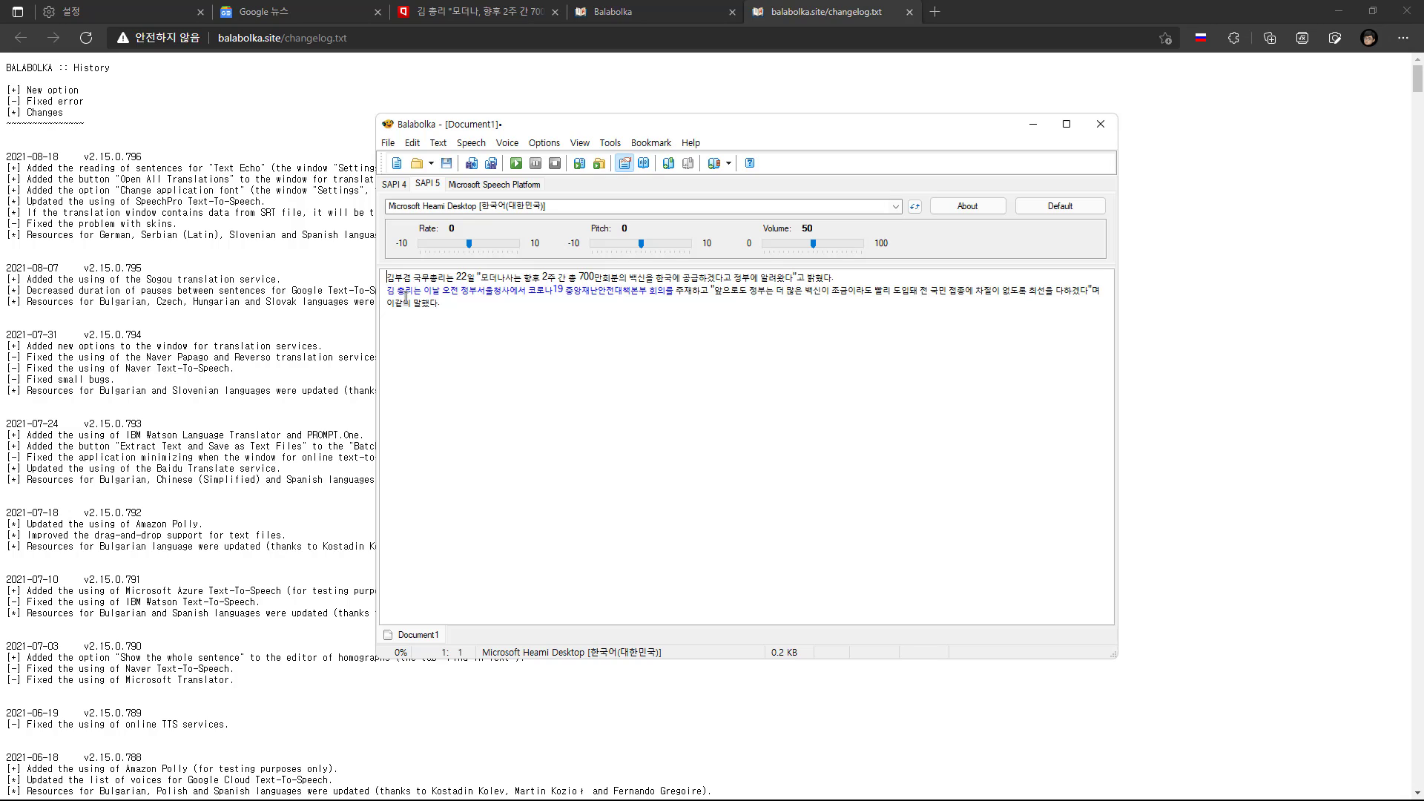
pyautogui.click(515, 163)
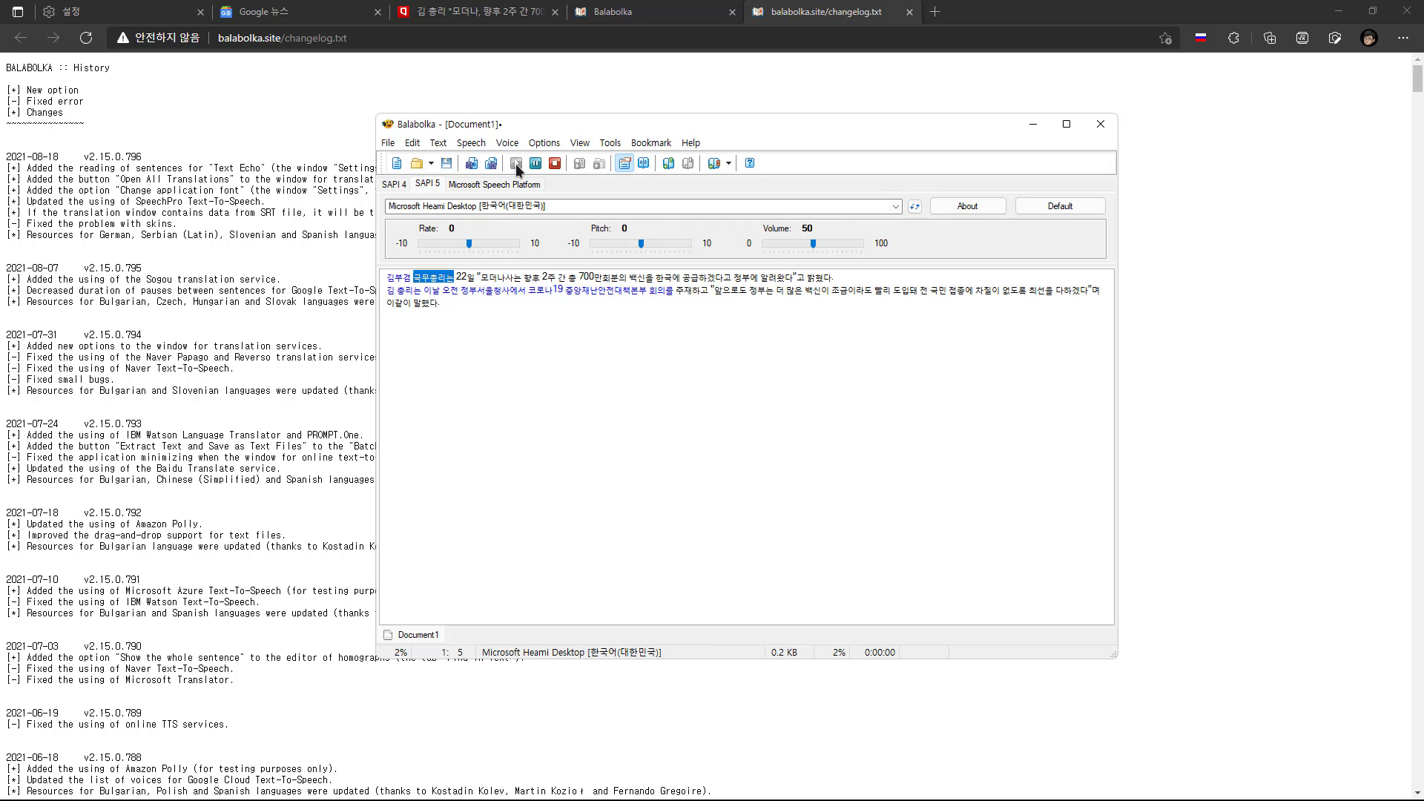
pyautogui.click(553, 163)
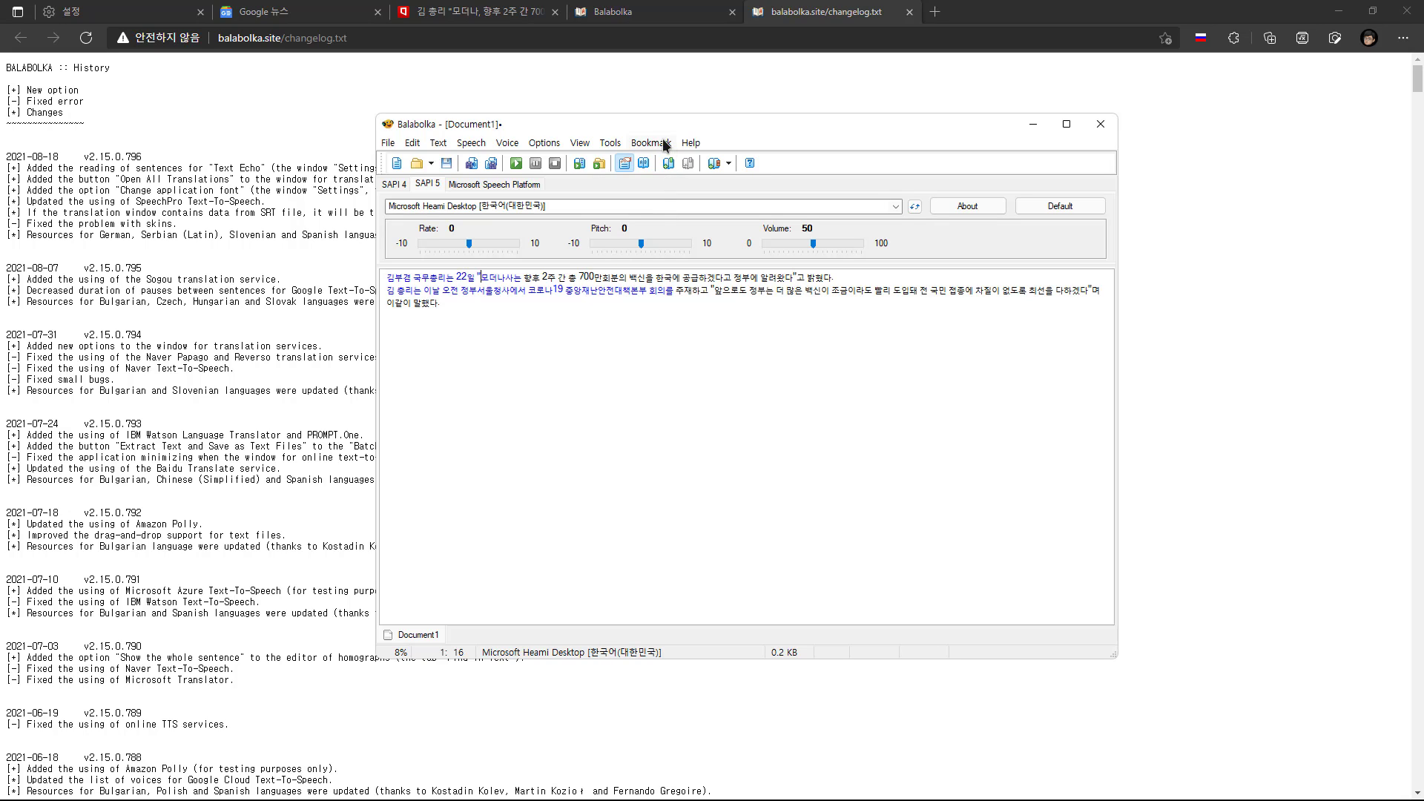
# Open the online TTS service window and look through the Google TTS [1], Amazon Polly, IBM Watson, Microsoft Azure and Naver options
pyautogui.click(608, 143)
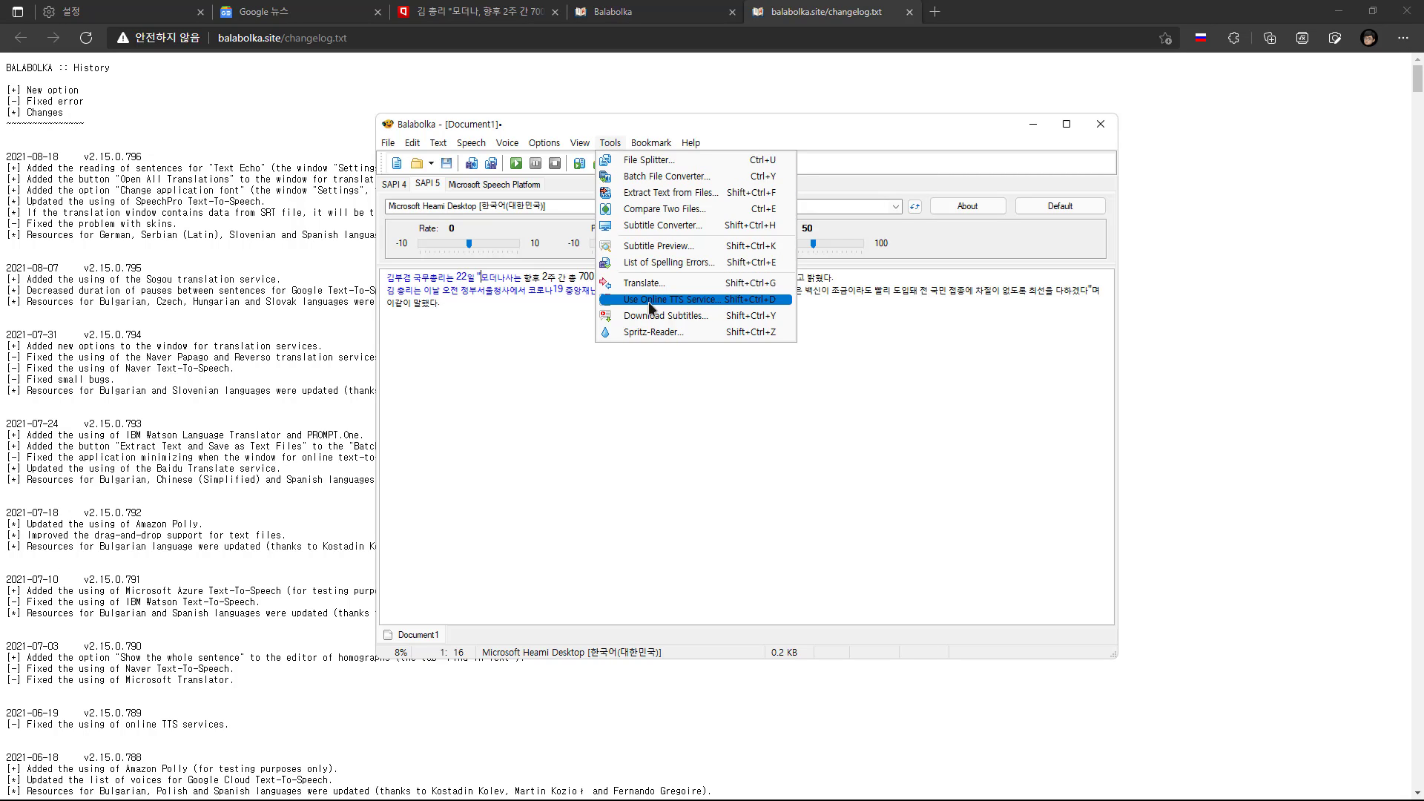
pyautogui.click(708, 301)
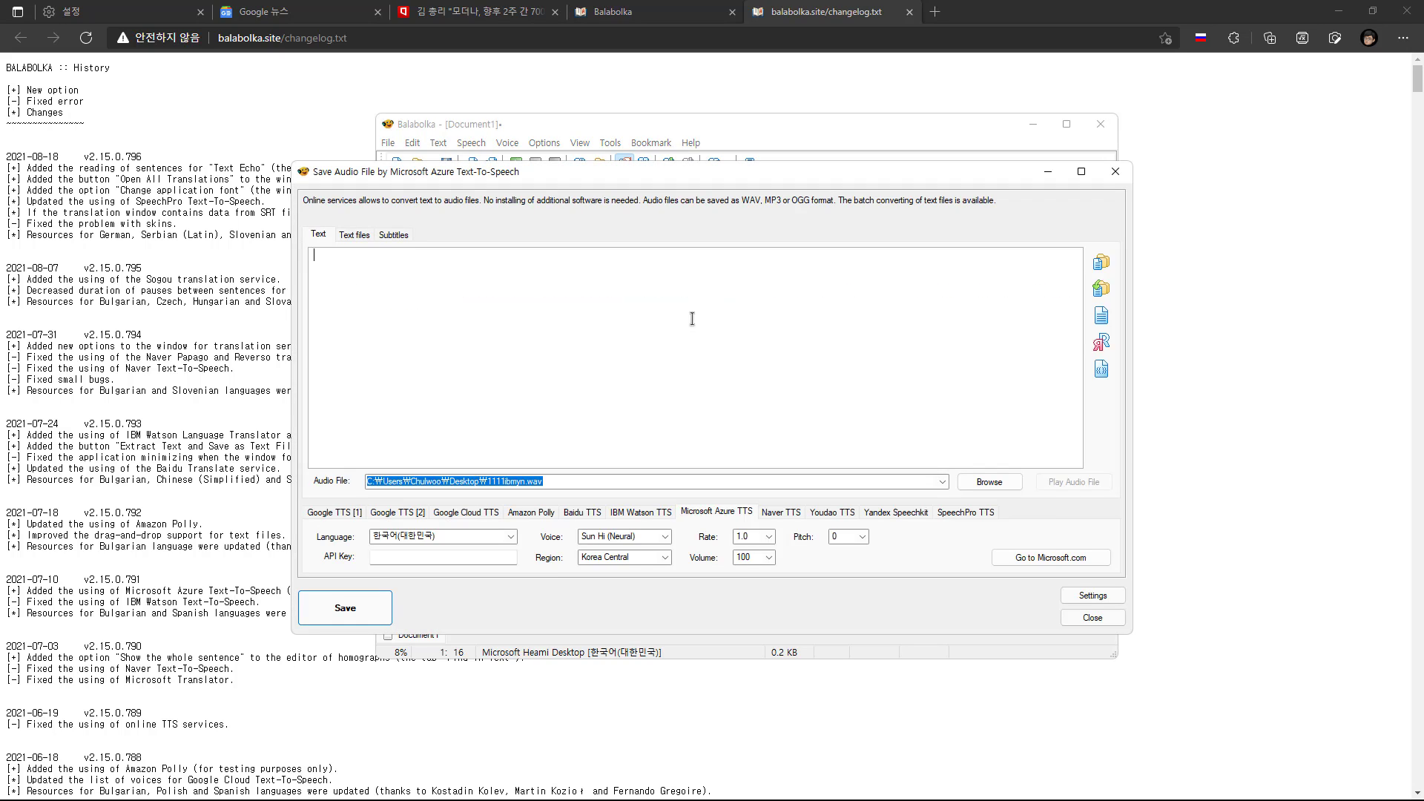
pyautogui.click(328, 513)
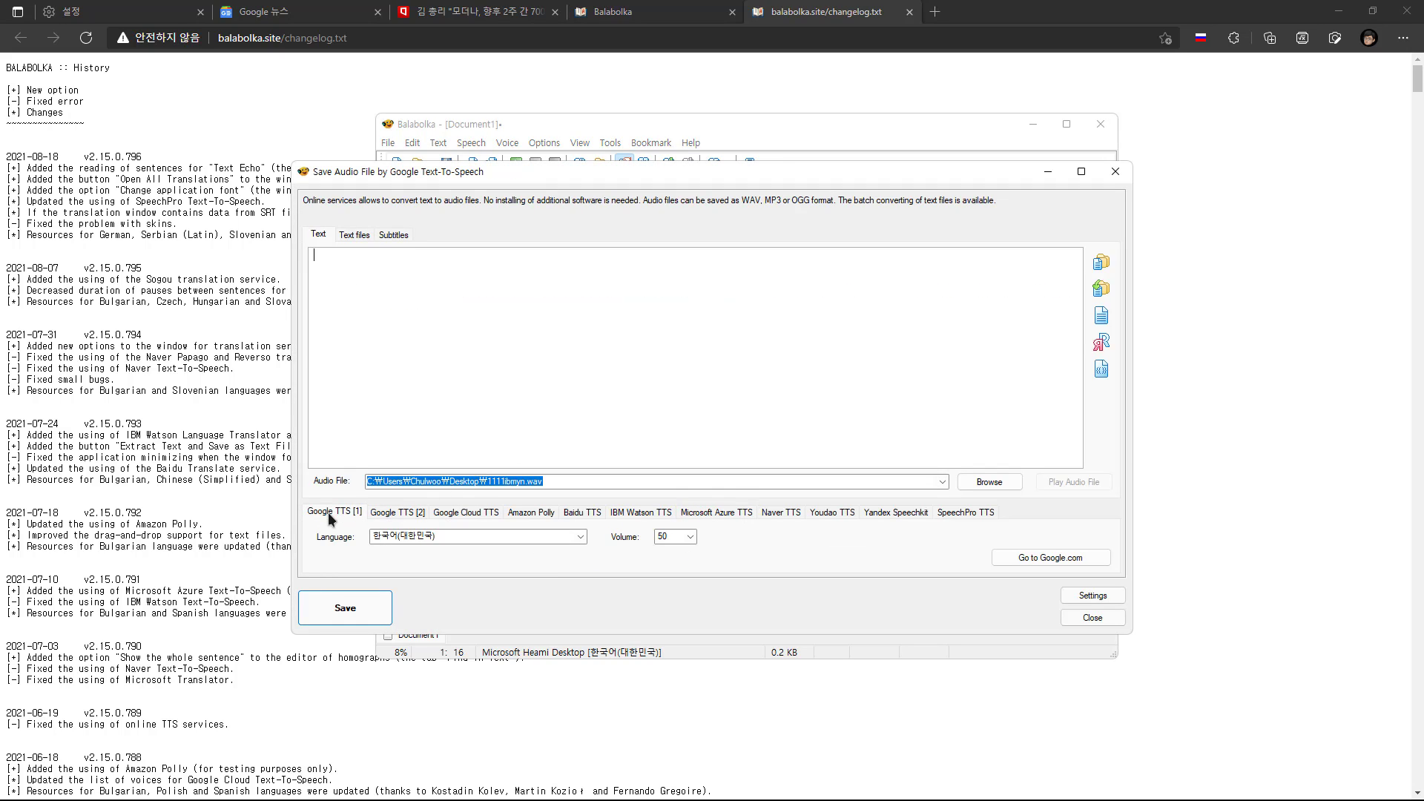
pyautogui.click(532, 513)
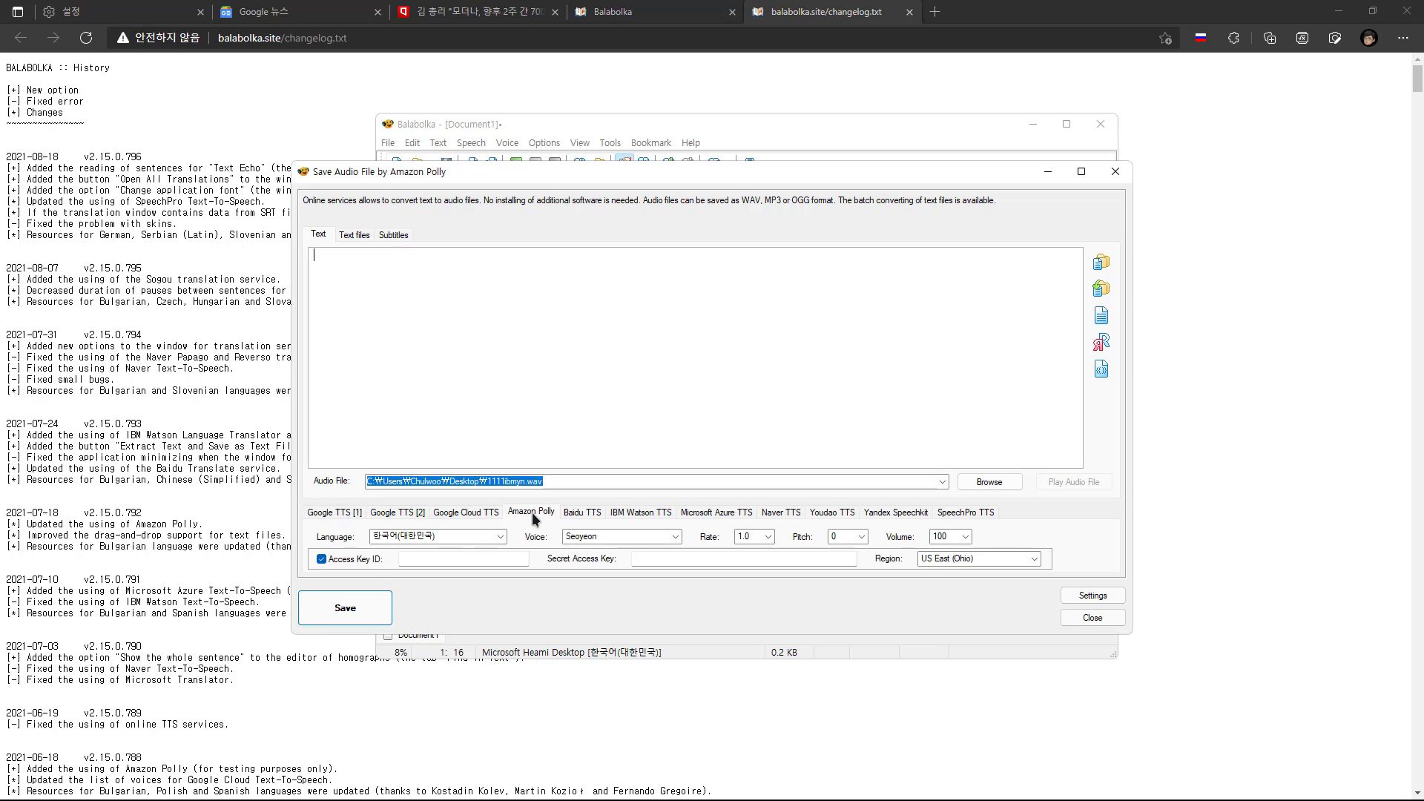
pyautogui.click(647, 514)
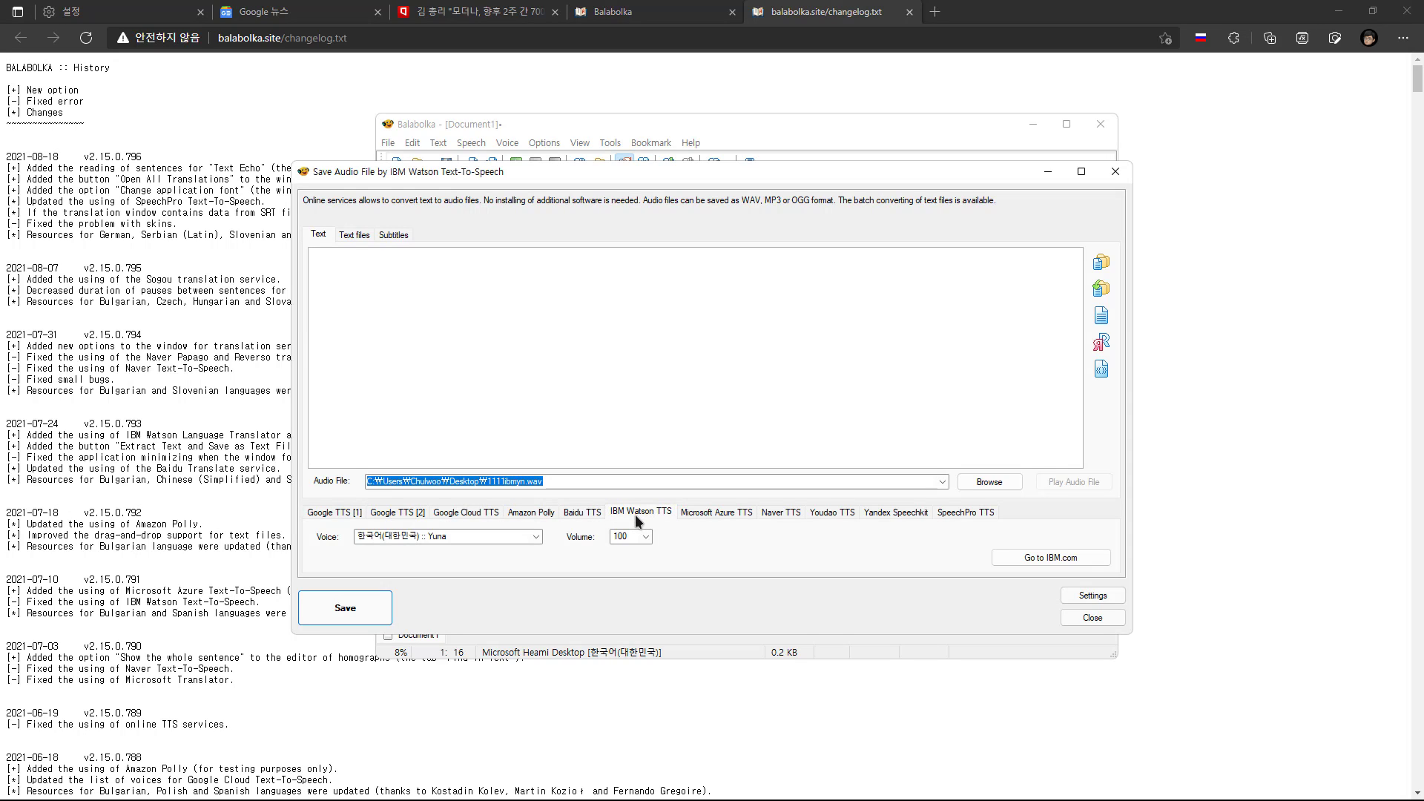
pyautogui.click(717, 515)
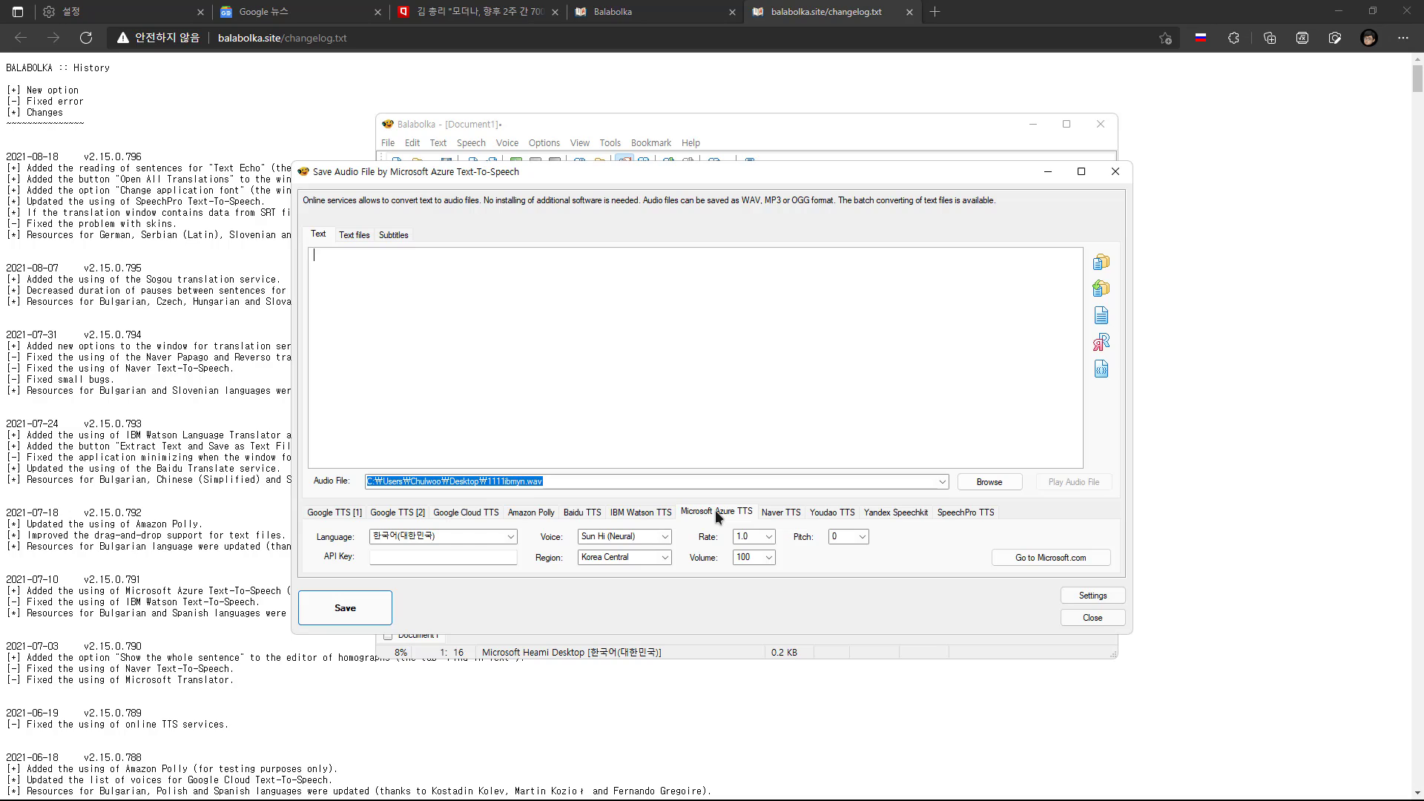
pyautogui.click(776, 513)
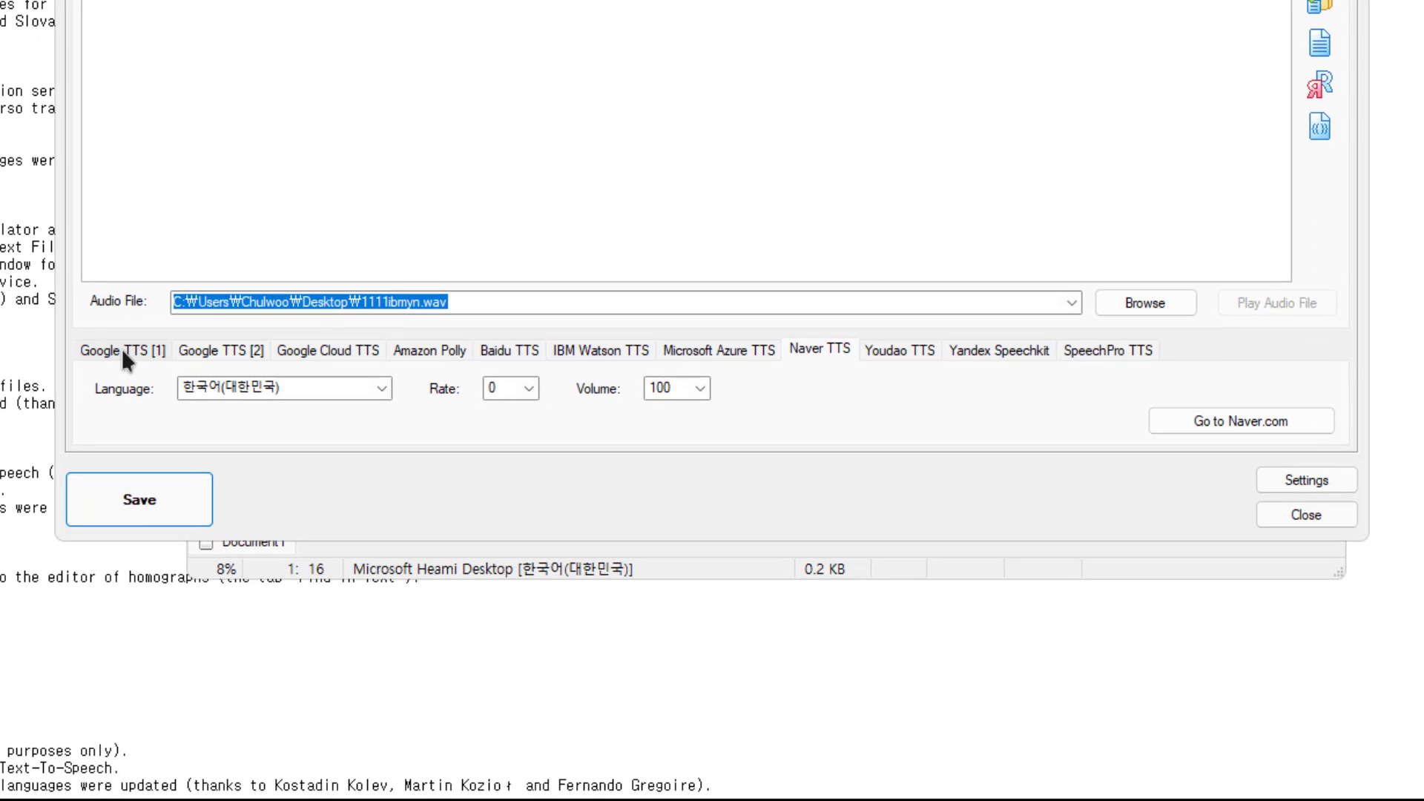
# Compare the settings of Google TTS [1] and Google TTS [2], including the language and gender choices
pyautogui.click(122, 348)
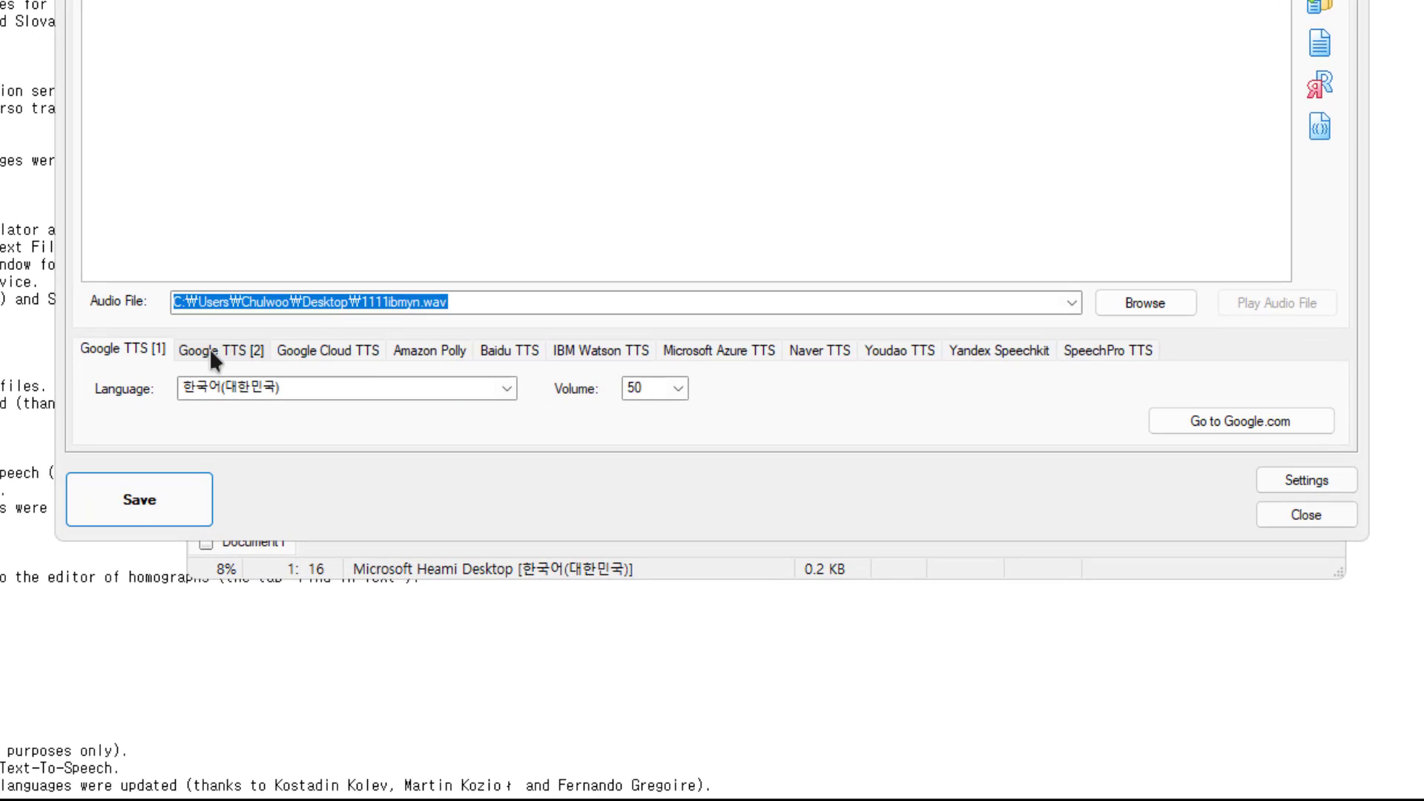
pyautogui.click(210, 349)
pyautogui.click(96, 347)
pyautogui.click(253, 386)
pyautogui.click(241, 330)
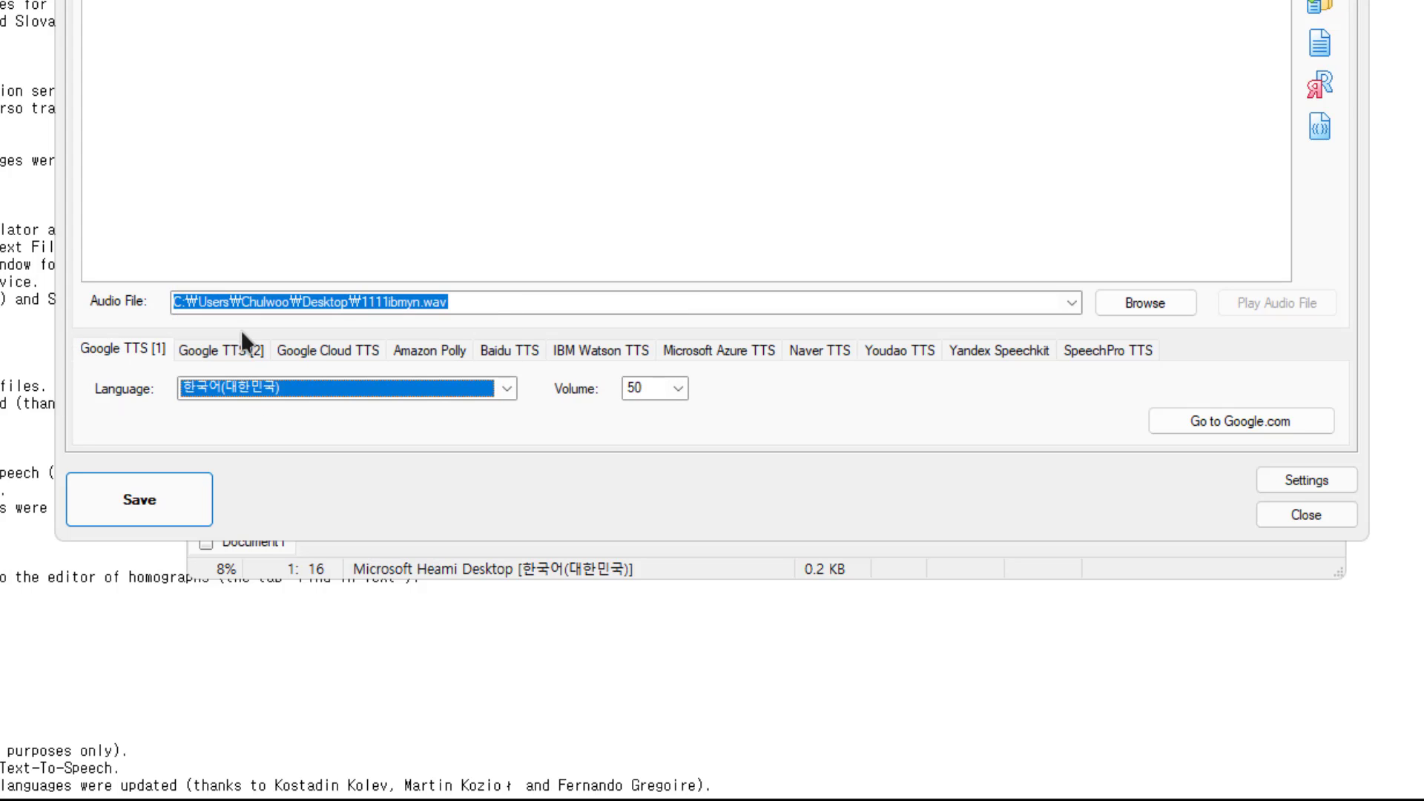
pyautogui.click(214, 351)
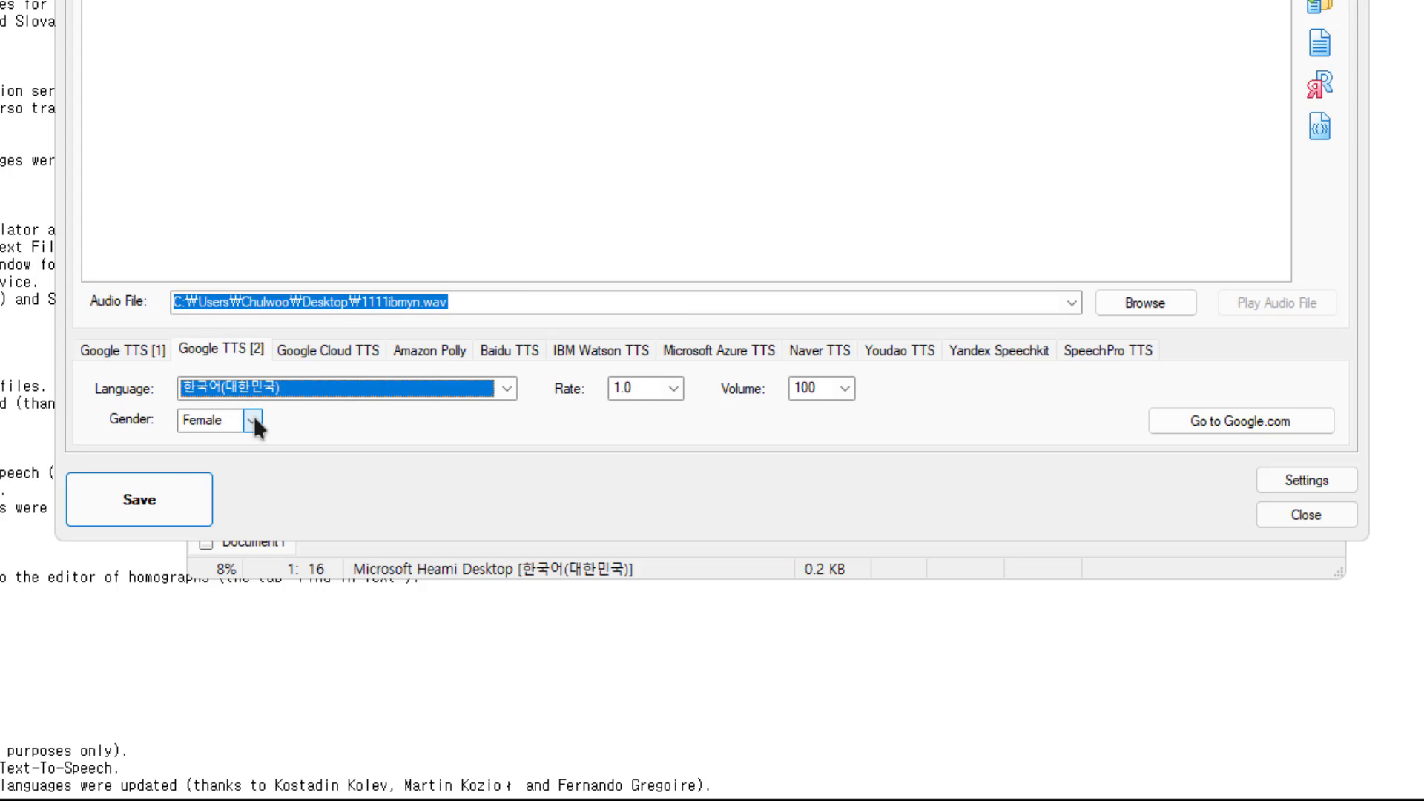
pyautogui.click(253, 421)
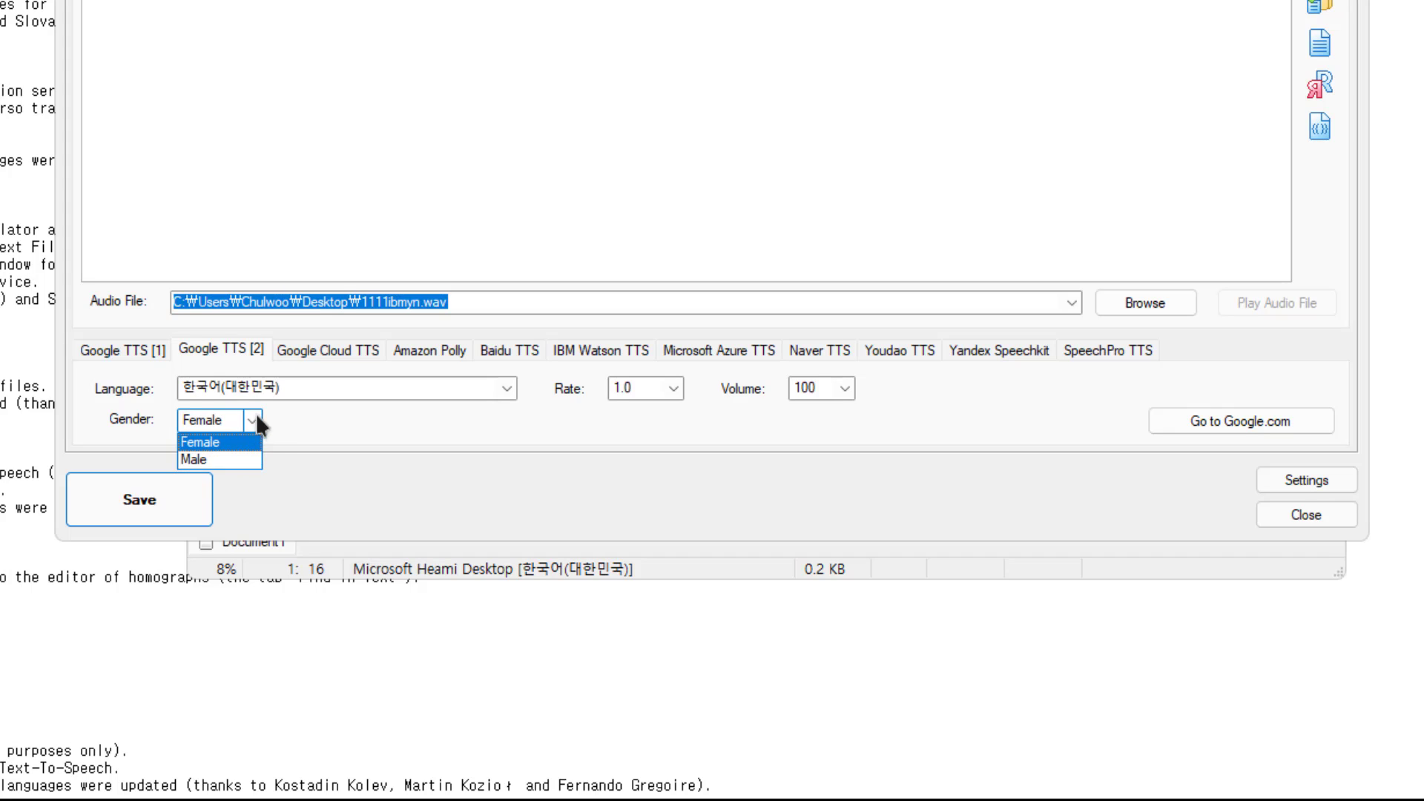
pyautogui.click(258, 420)
# Examine the API key and access key requirements of Google Cloud TTS, Amazon Polly and Microsoft Azure TTS
pyautogui.click(341, 351)
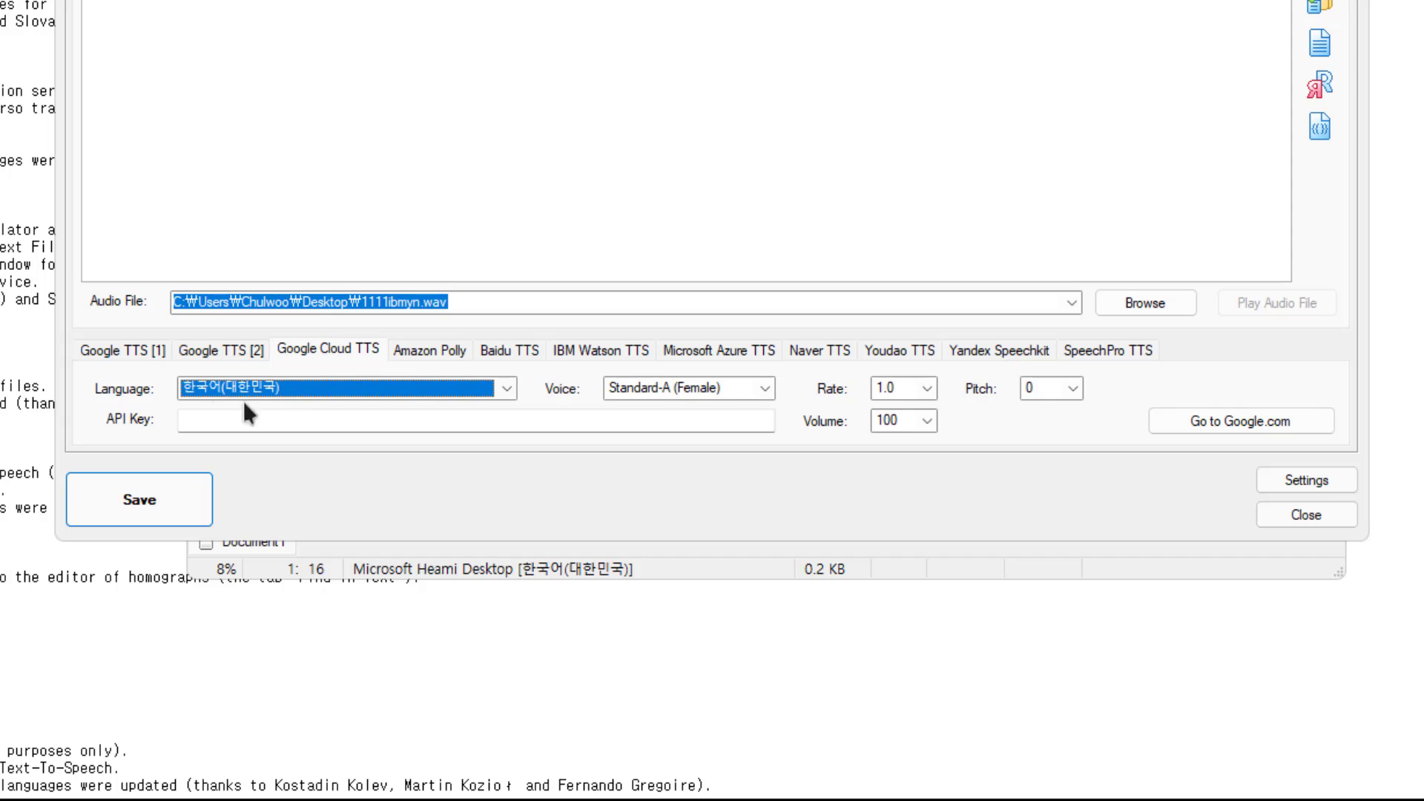
pyautogui.click(200, 415)
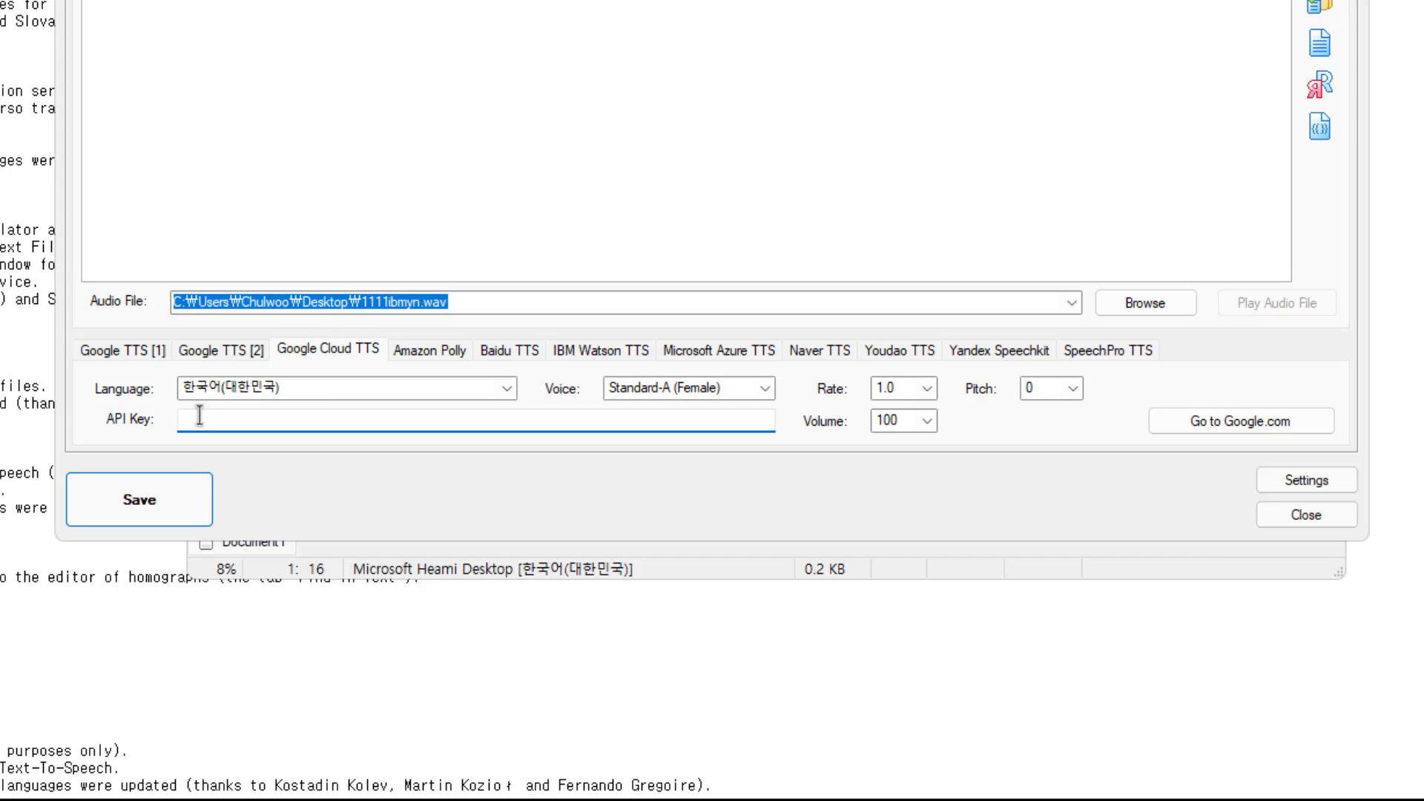
pyautogui.click(420, 349)
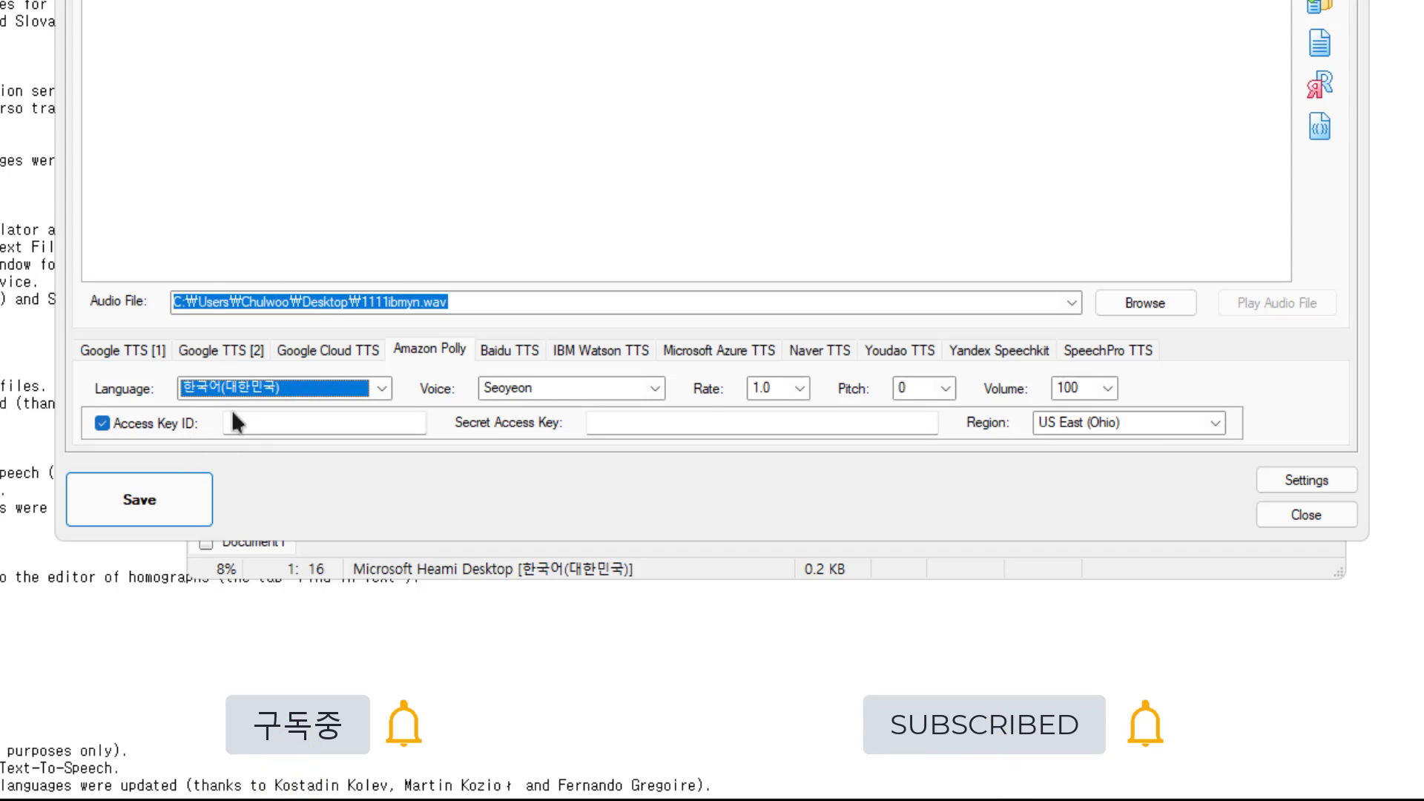
pyautogui.click(719, 349)
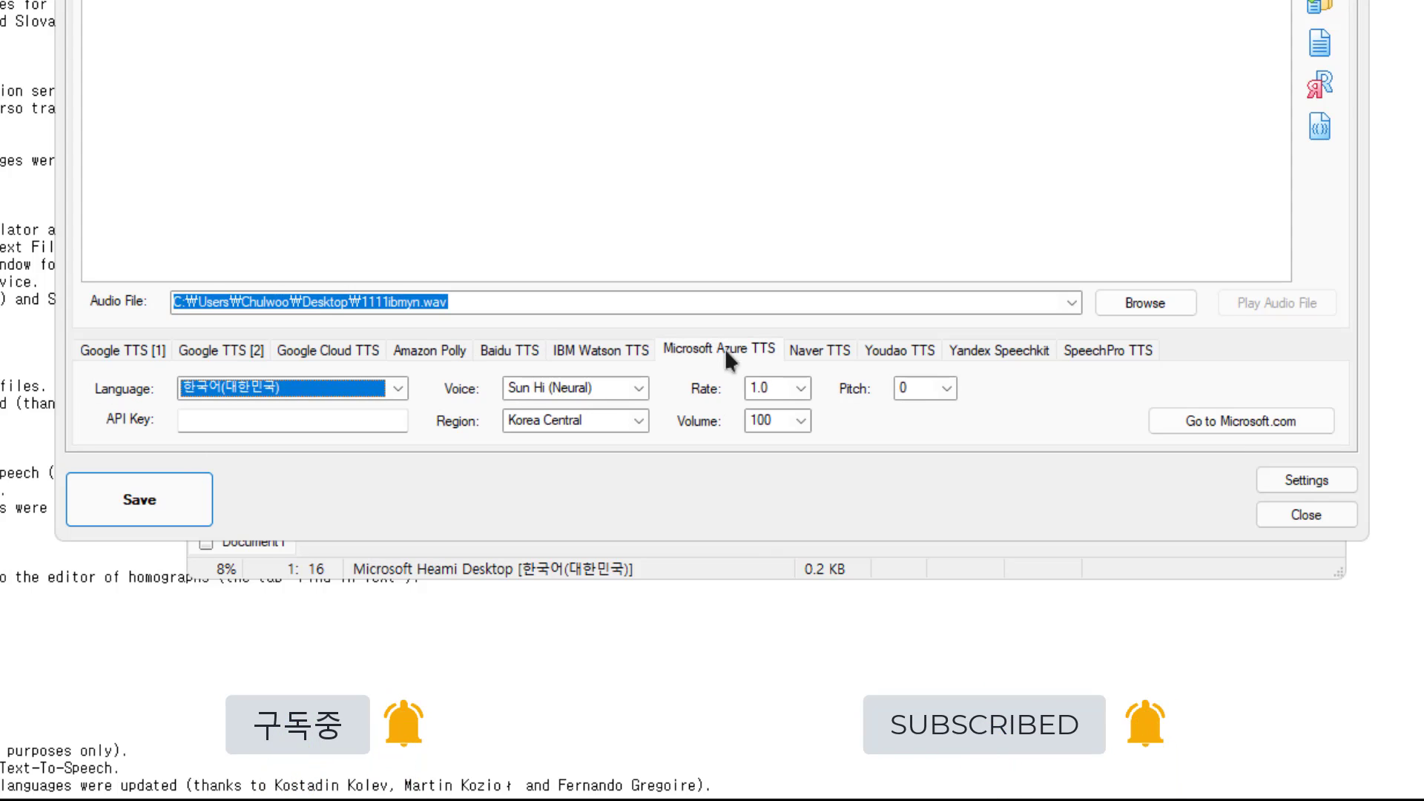
pyautogui.click(216, 422)
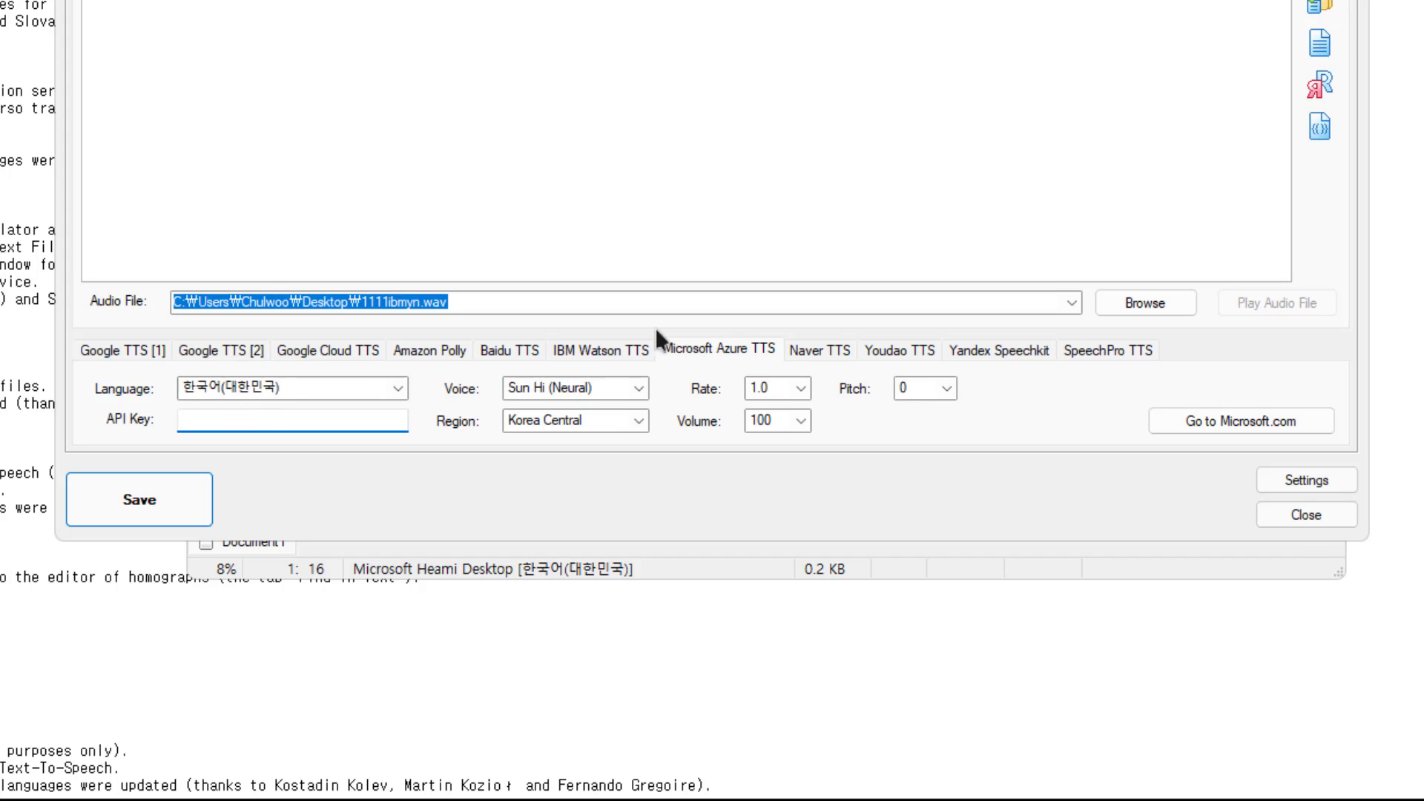
# Examine the Naver TTS settings and check which languages or voices Youdao TTS, Yandex Speechkit and SpeechPro TTS offer
pyautogui.click(817, 350)
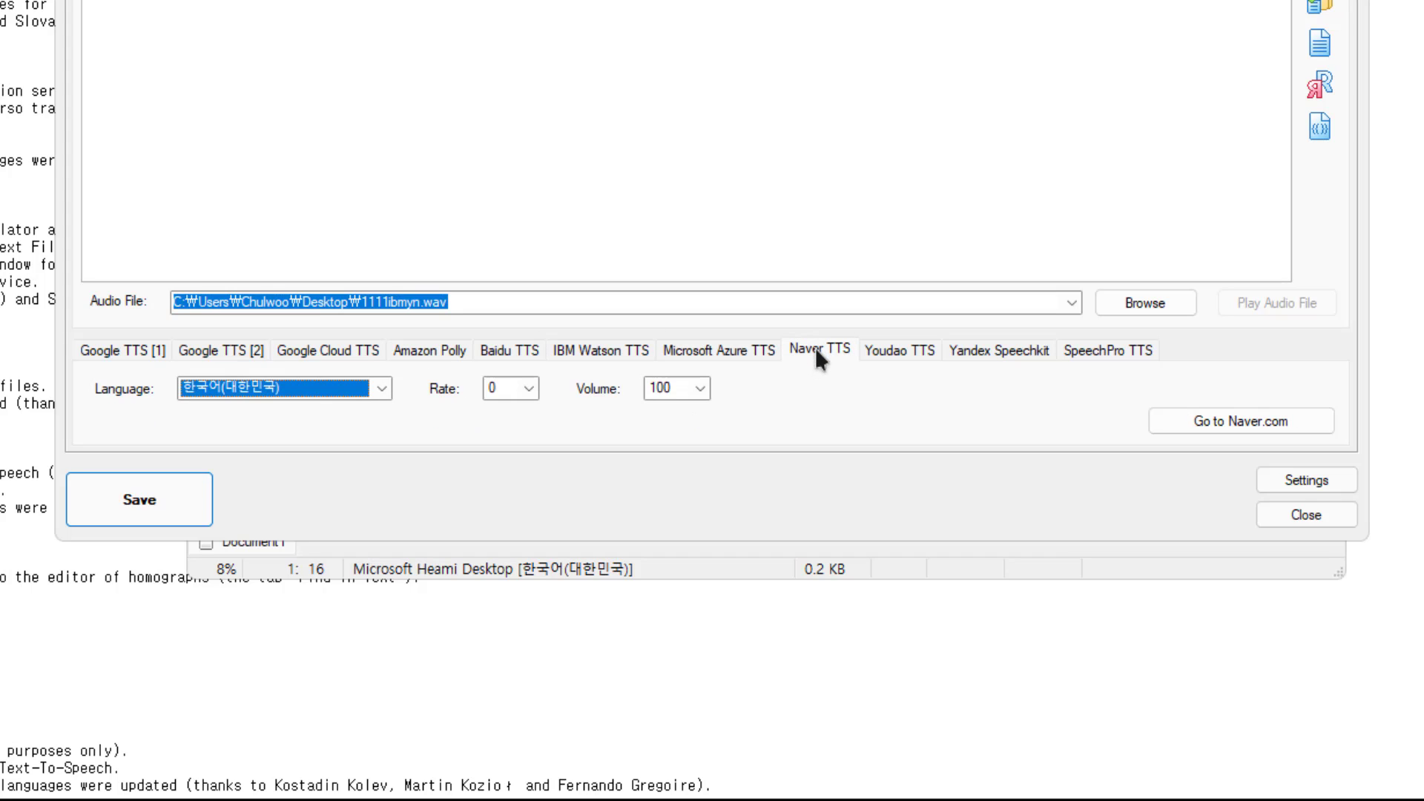
pyautogui.click(886, 356)
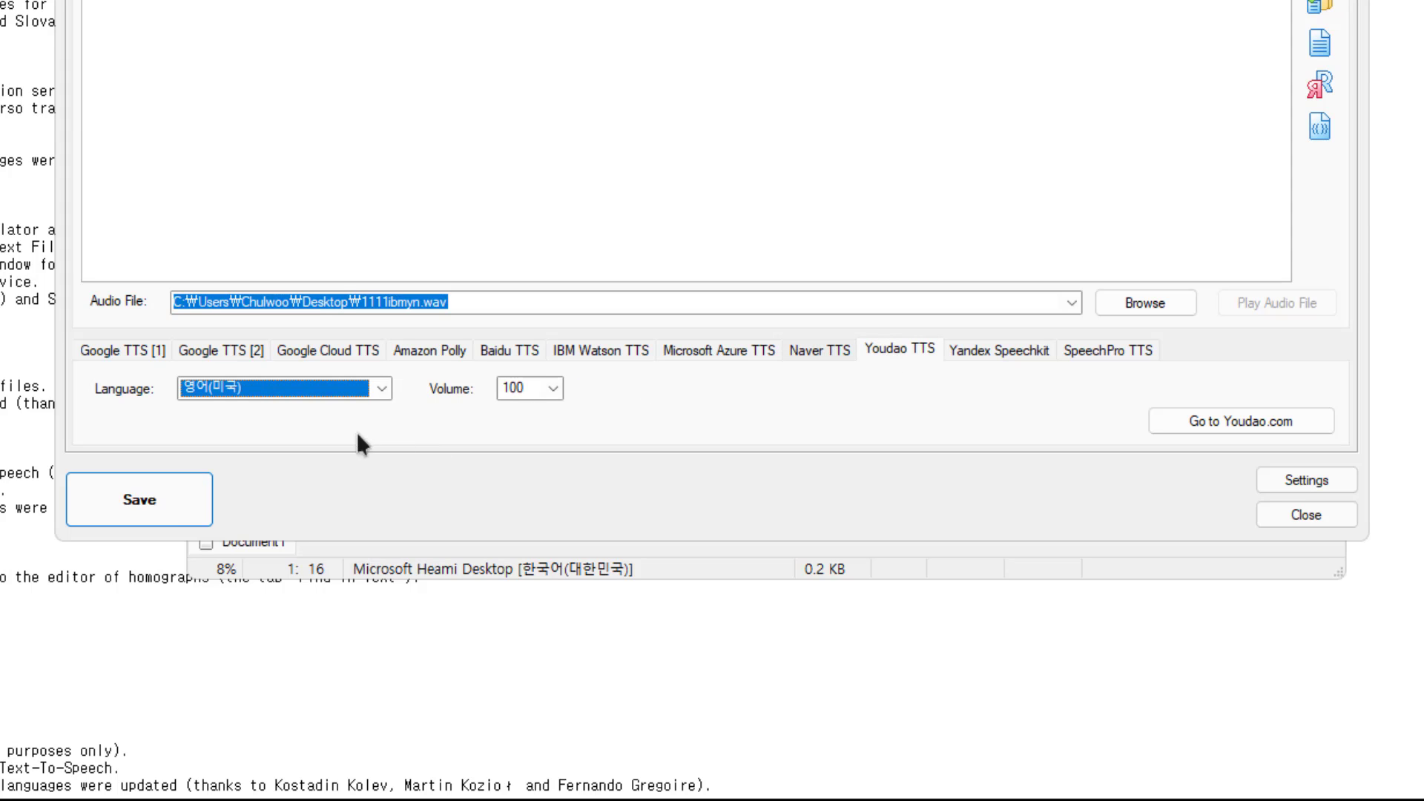
pyautogui.click(380, 389)
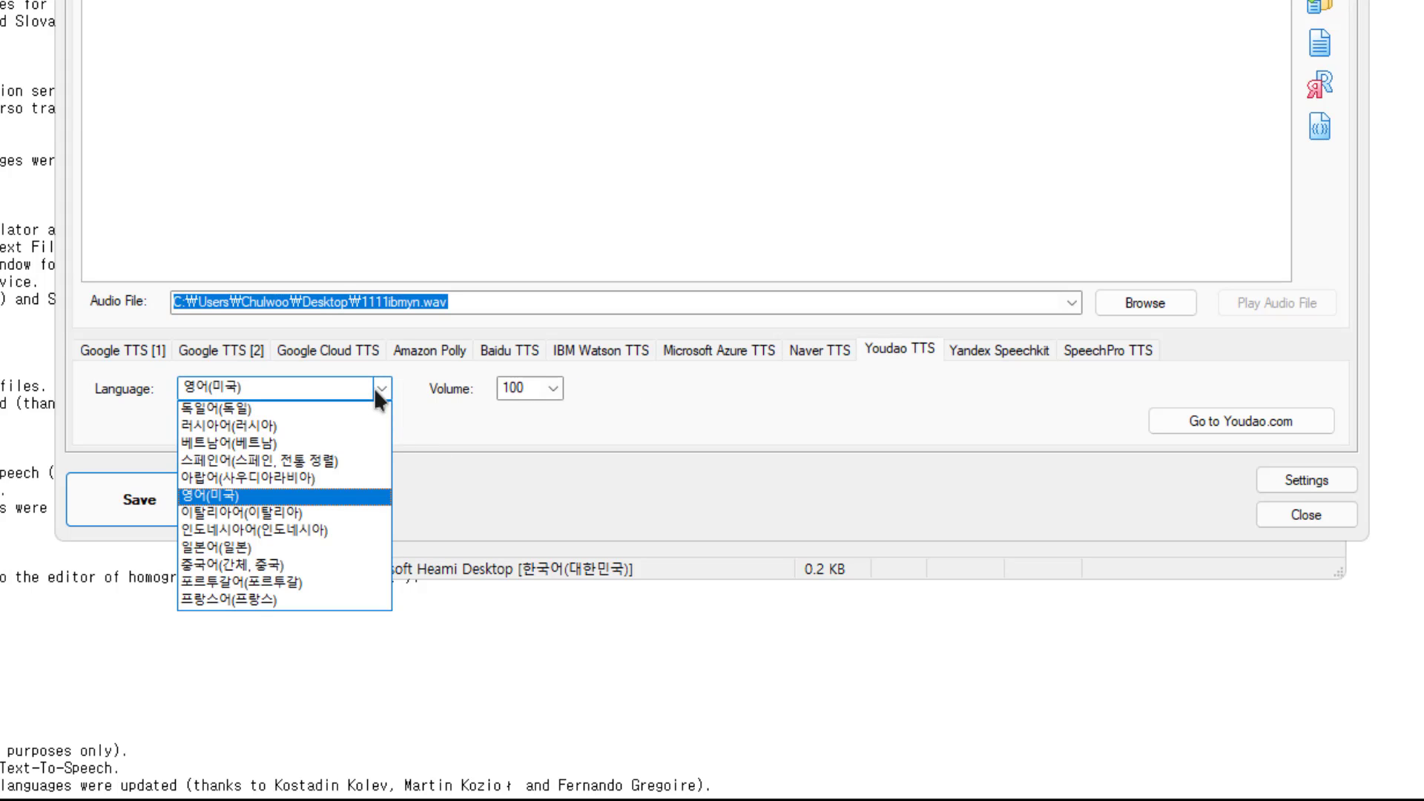
pyautogui.click(989, 343)
pyautogui.click(994, 345)
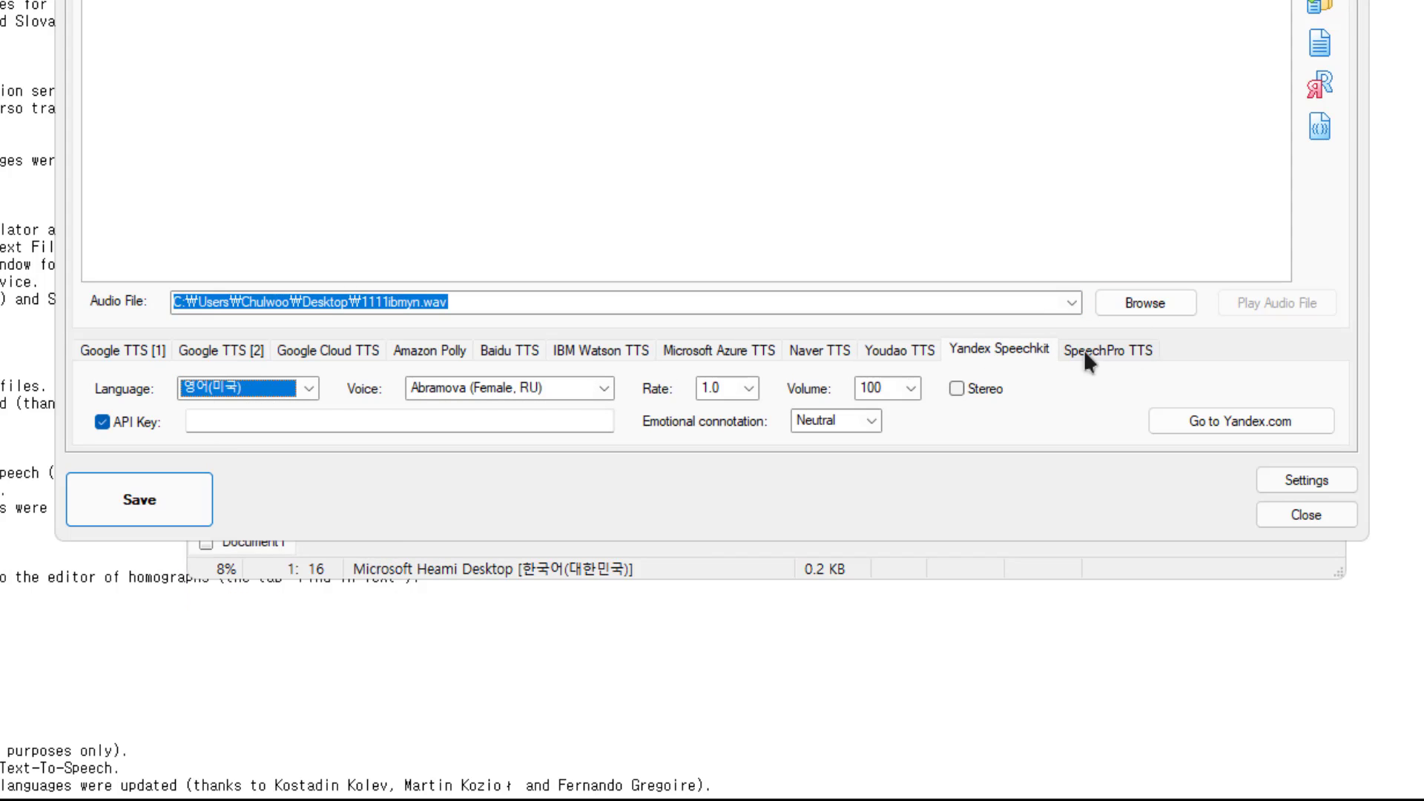
pyautogui.click(304, 386)
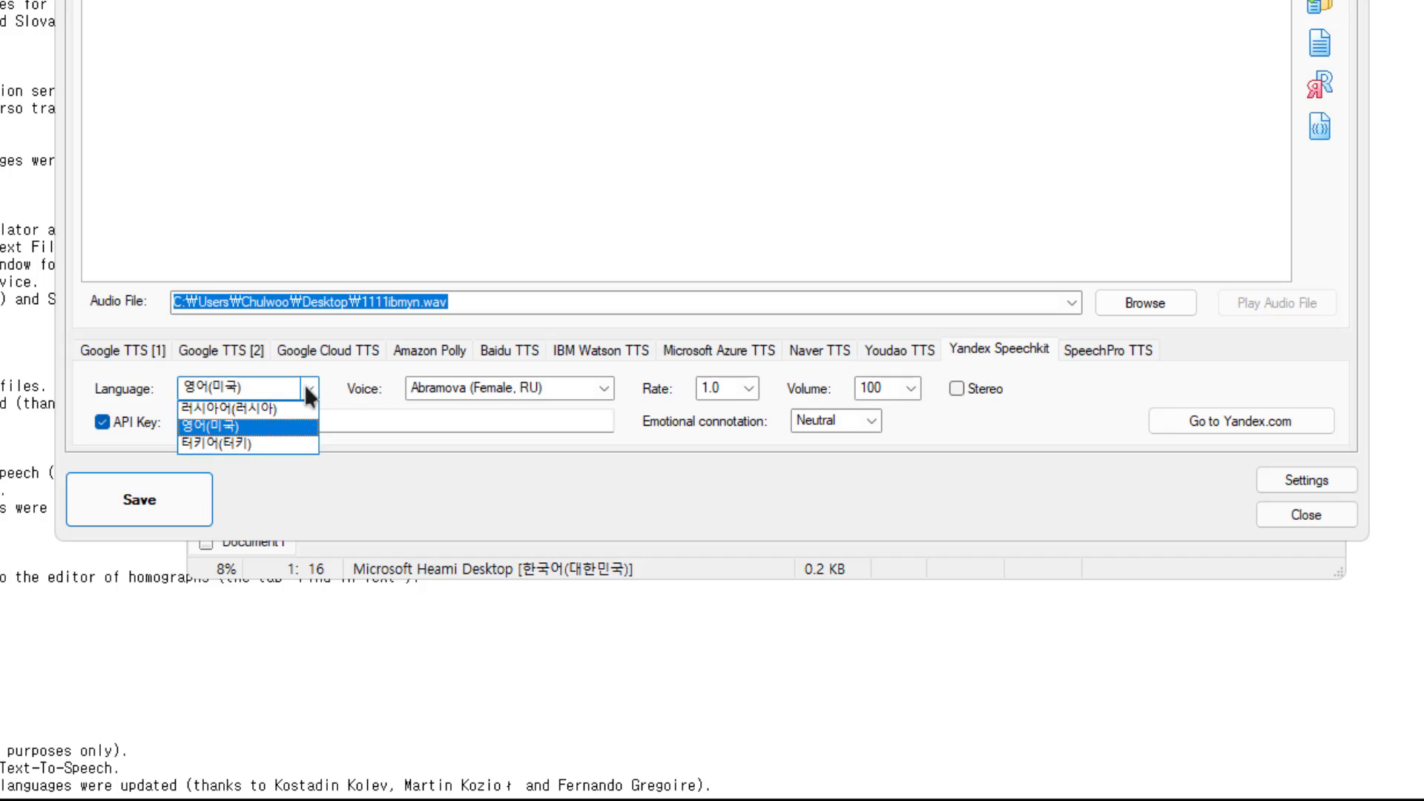
pyautogui.click(310, 387)
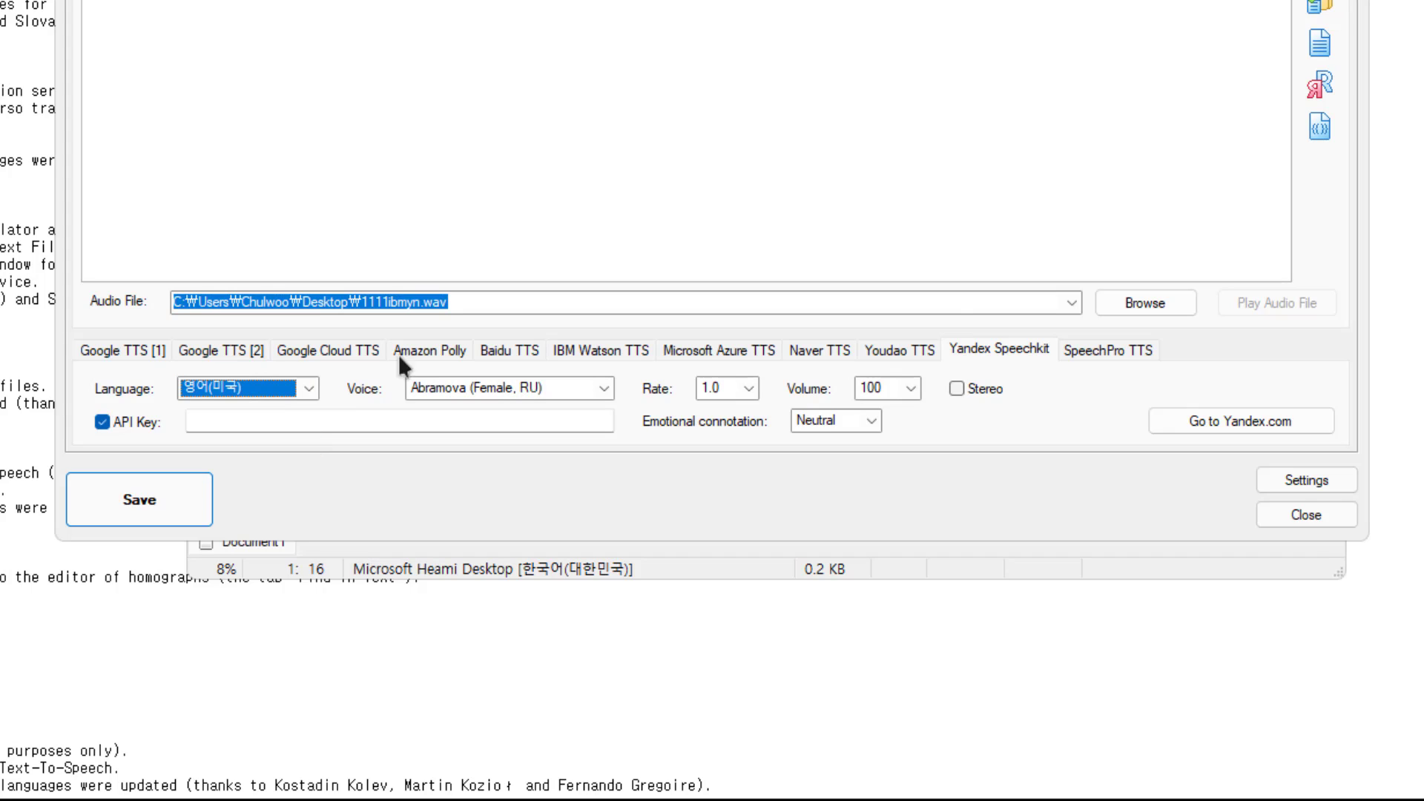
pyautogui.click(1115, 356)
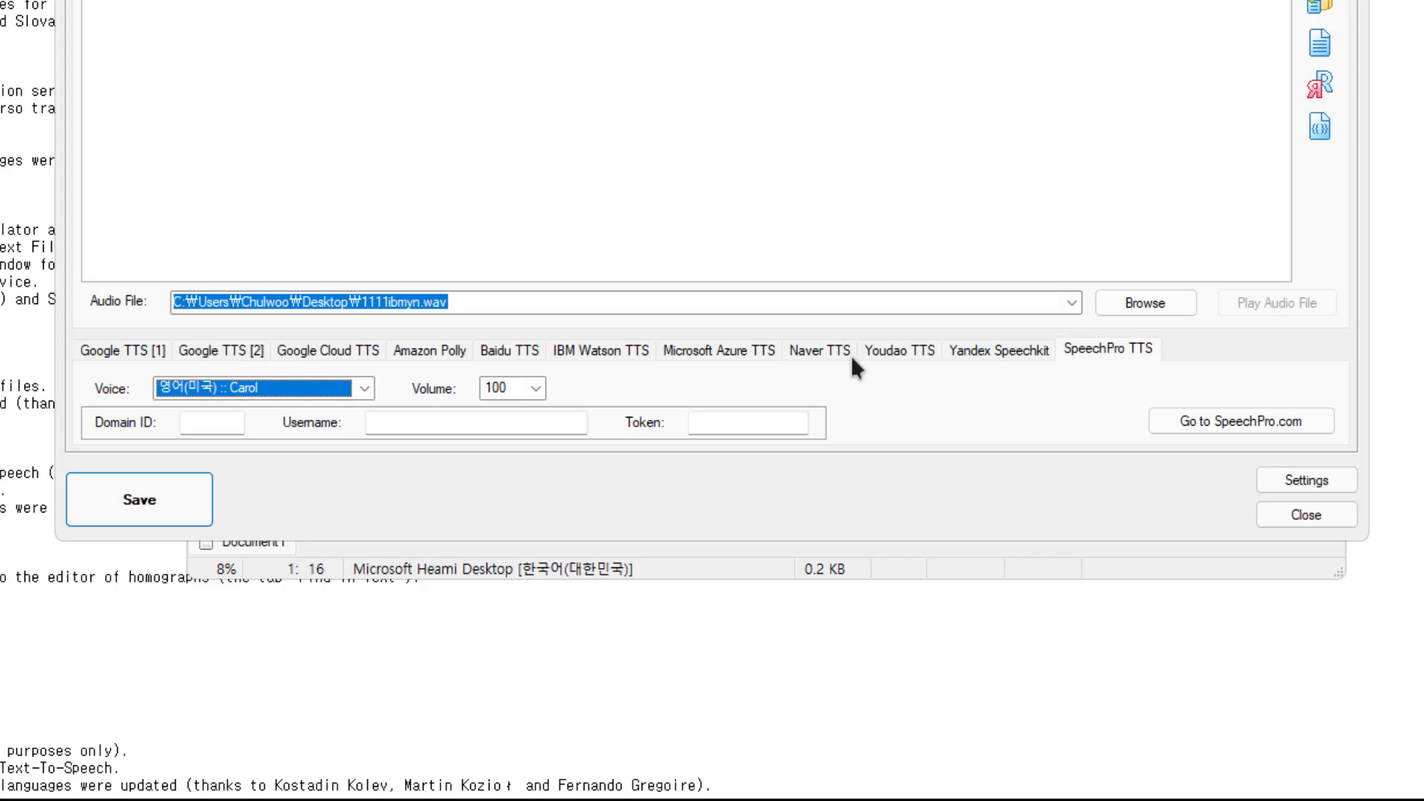
pyautogui.click(364, 388)
pyautogui.click(519, 457)
# Choose Google TTS [1] and paste the two news paragraphs as the text to convert
pyautogui.click(95, 353)
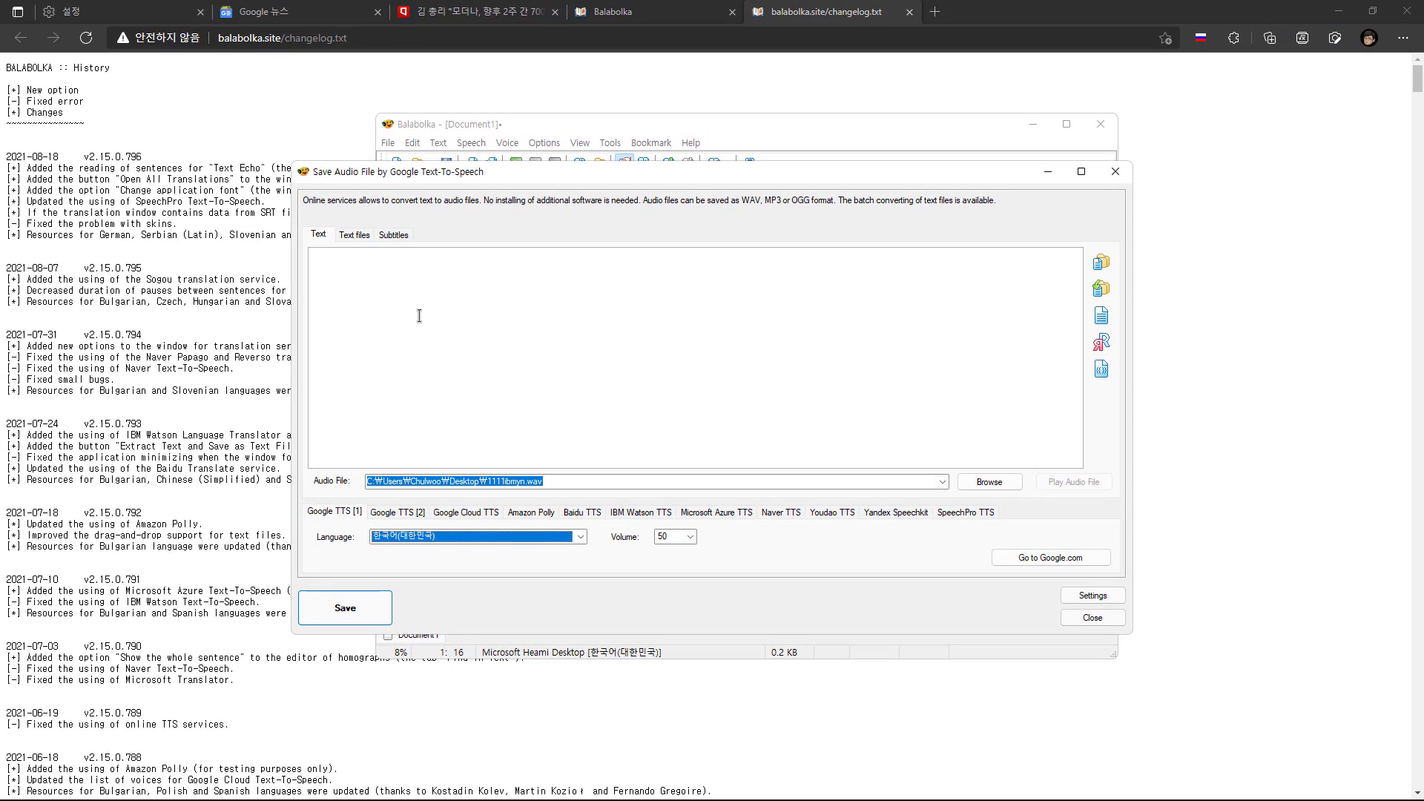
pyautogui.click(419, 315)
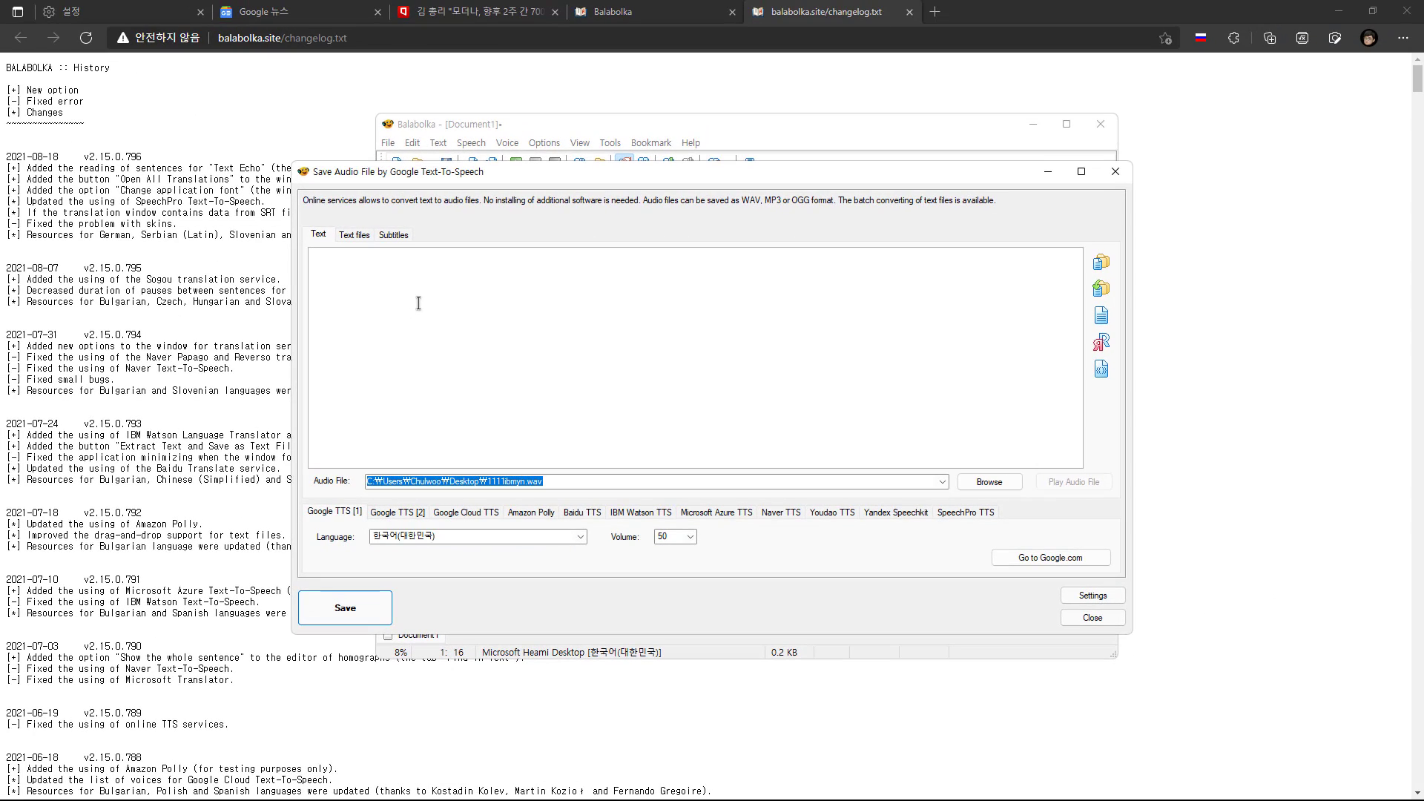
pyautogui.write('김부겸 국무총리는 22일 "모더나사는 향후 2주 간 총 700만회분의 백신을 한국에 공급하겠다고 정부에 알려왔다"고 밝혔다. 김 총리는 이날 오전 정부서울청사에서 코로나19 중앙재난안전대책본부 회의를 주재하고 "앞으로도 정부는 더 많은 백신이 조금이라도 빨리 도입돼 전 국민 접종에 차질이 없도록 최선을 다하겠다"며 이같이 말했다.')
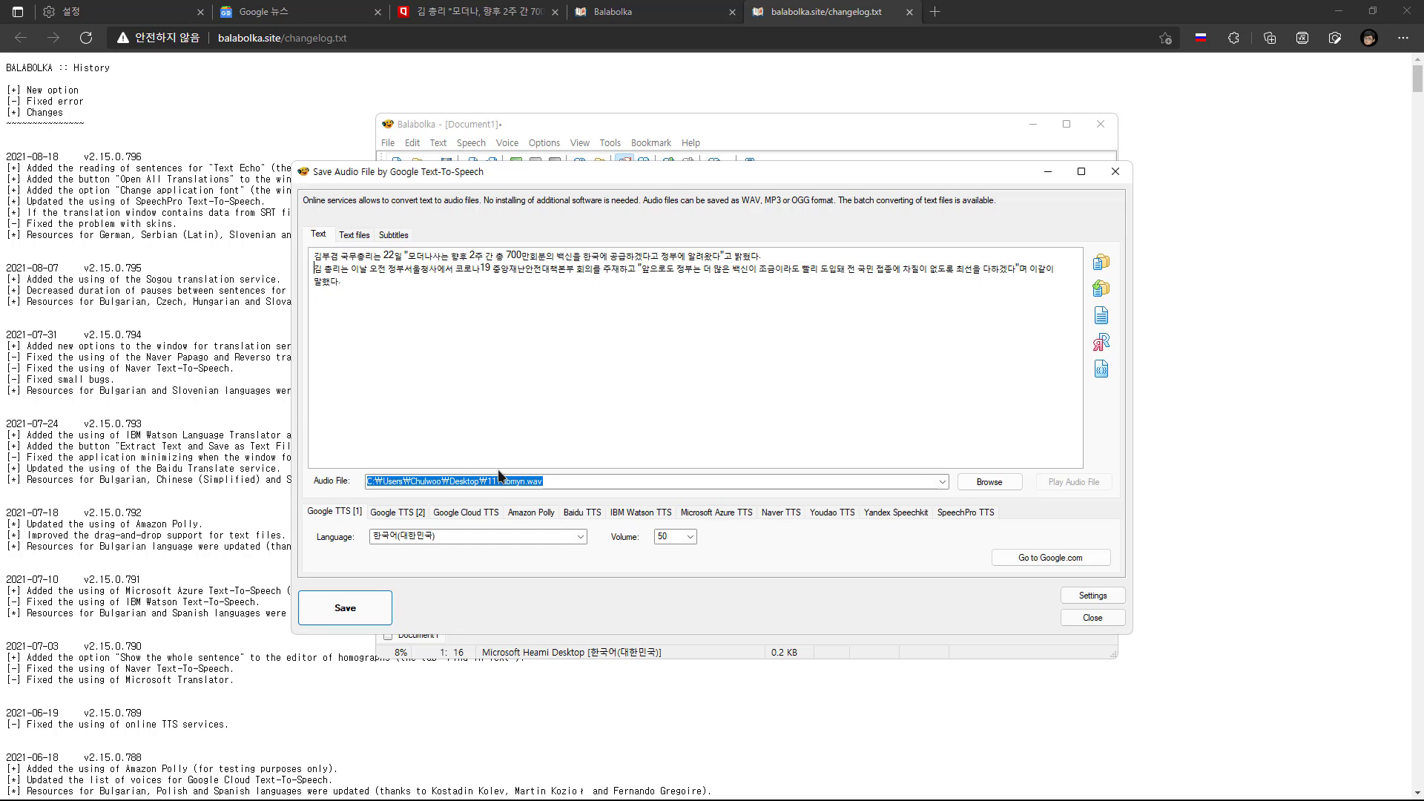
# Rename the output audio file on the desktop to 2021google1.wav and set the Google TTS [1] volume to 100
pyautogui.click(808, 460)
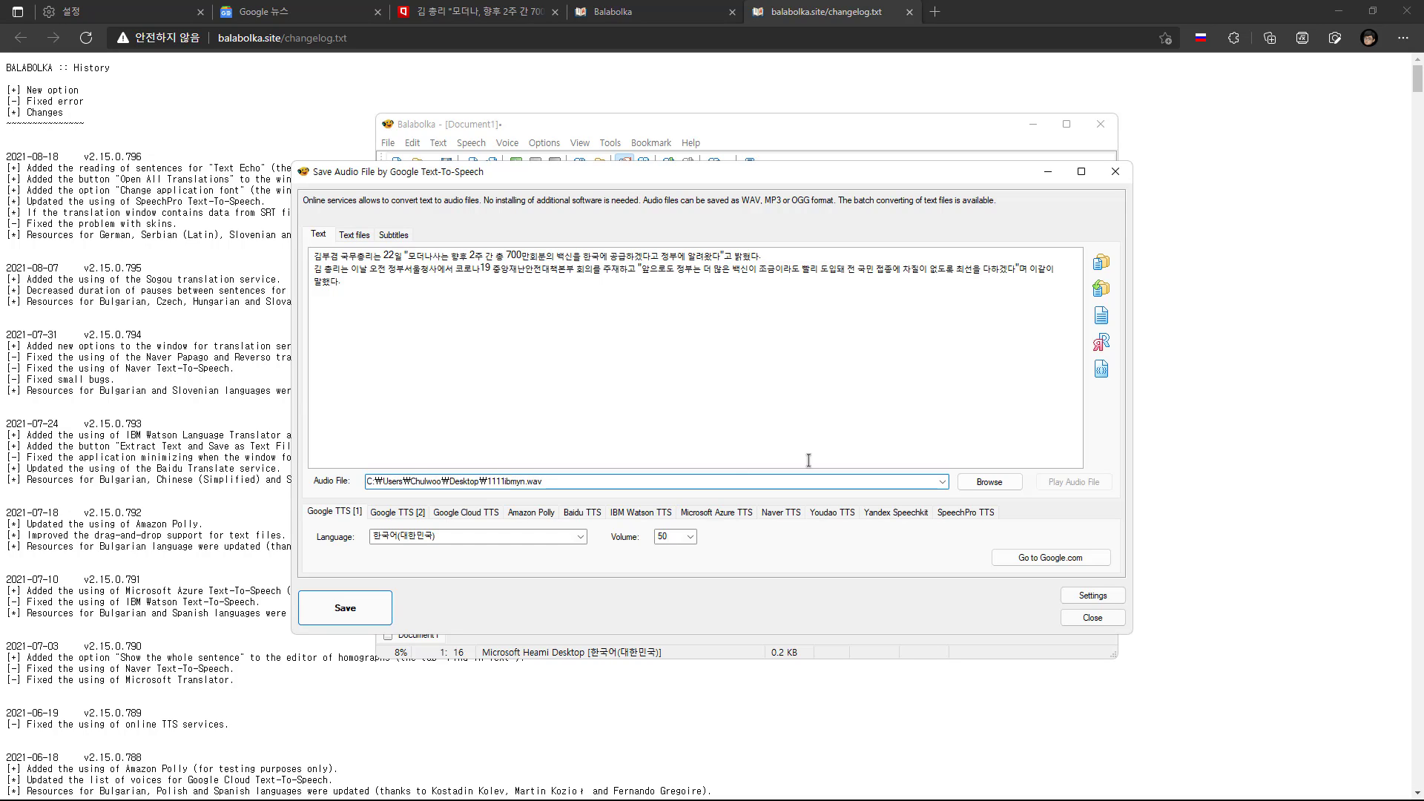
pyautogui.click(512, 481)
pyautogui.press('Left')
pyautogui.press('Left')
pyautogui.press('Left')
pyautogui.hotkey('shift', 'Right')
pyautogui.hotkey('shift', 'Right')
pyautogui.hotkey('shift', 'Right')
pyautogui.hotkey('shift', 'Right')
pyautogui.hotkey('shift', 'Right')
pyautogui.hotkey('shift', 'Right')
pyautogui.hotkey('shift', 'Right')
pyautogui.hotkey('shift', 'Right')
pyautogui.hotkey('shift', 'Right')
pyautogui.write('2021g')
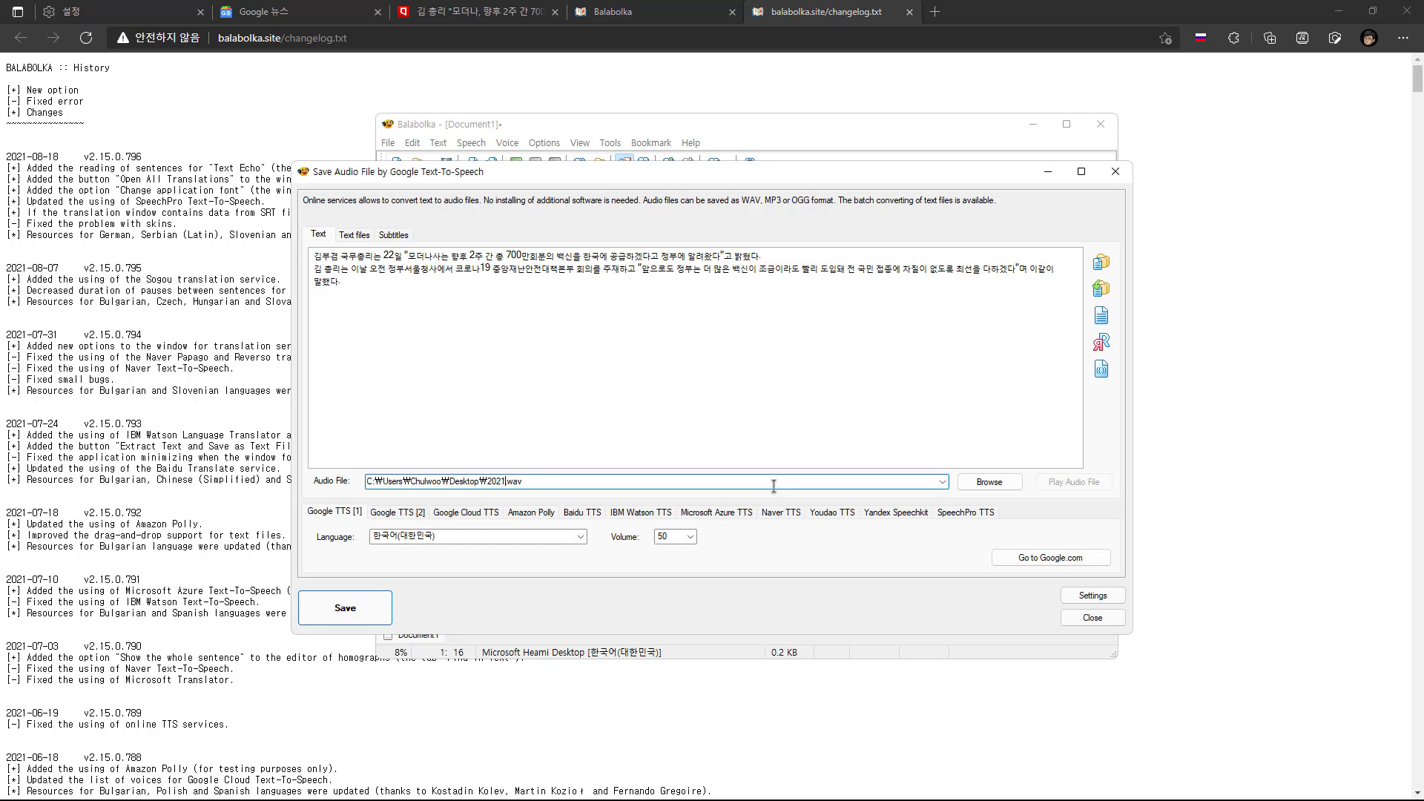
pyautogui.write('oogle1')
pyautogui.click(691, 537)
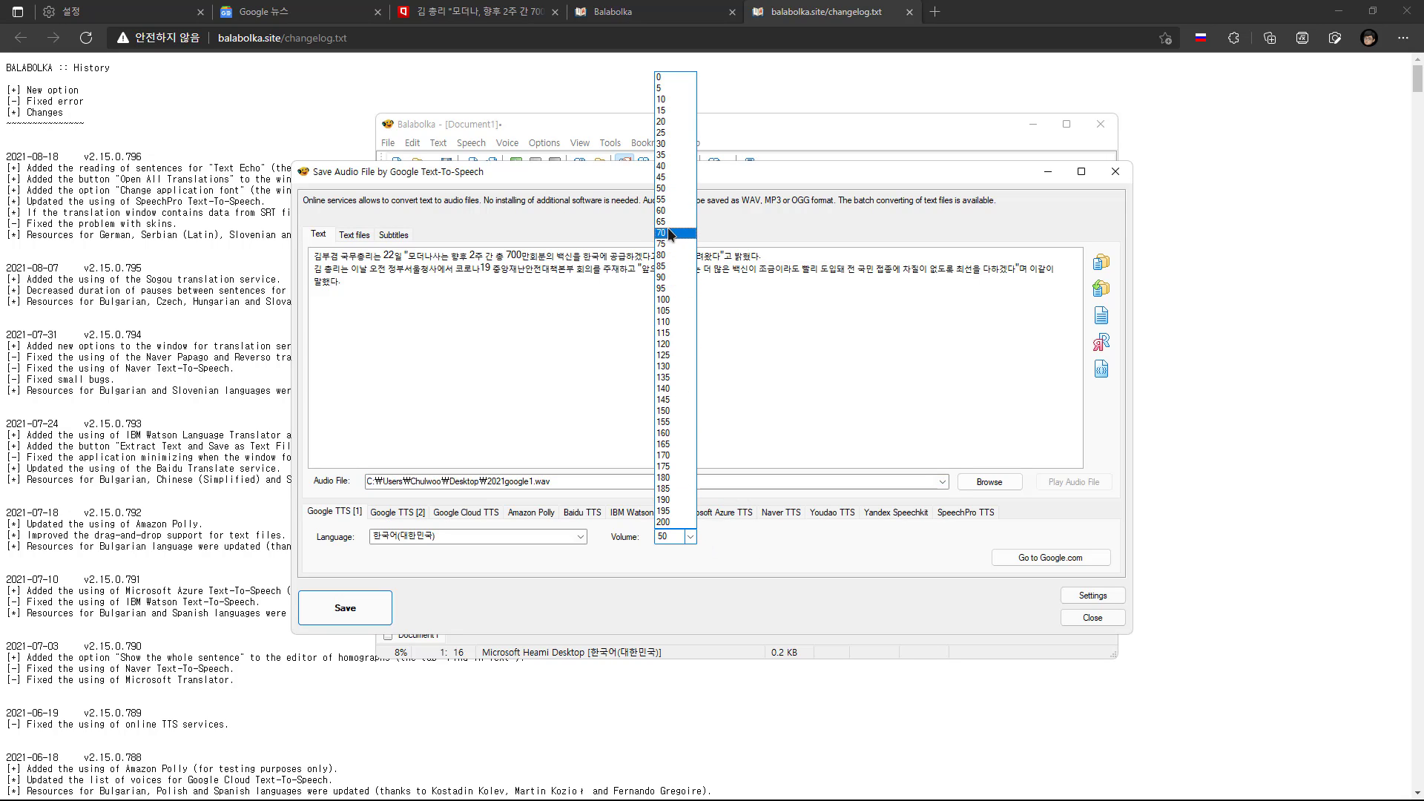
pyautogui.click(676, 298)
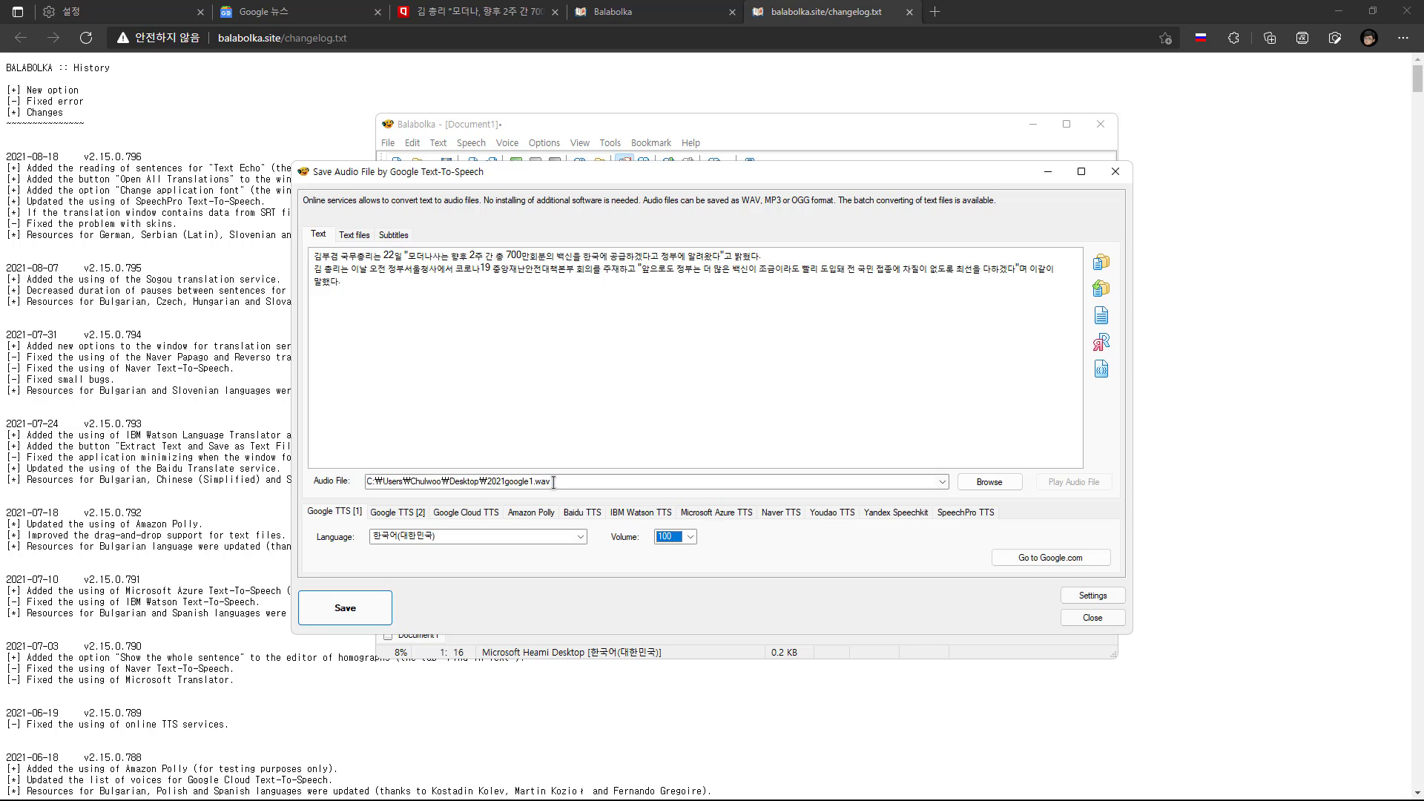
# Check the available audio file formats without changing the output file, and save the text as speech with Google TTS [1]
pyautogui.click(985, 481)
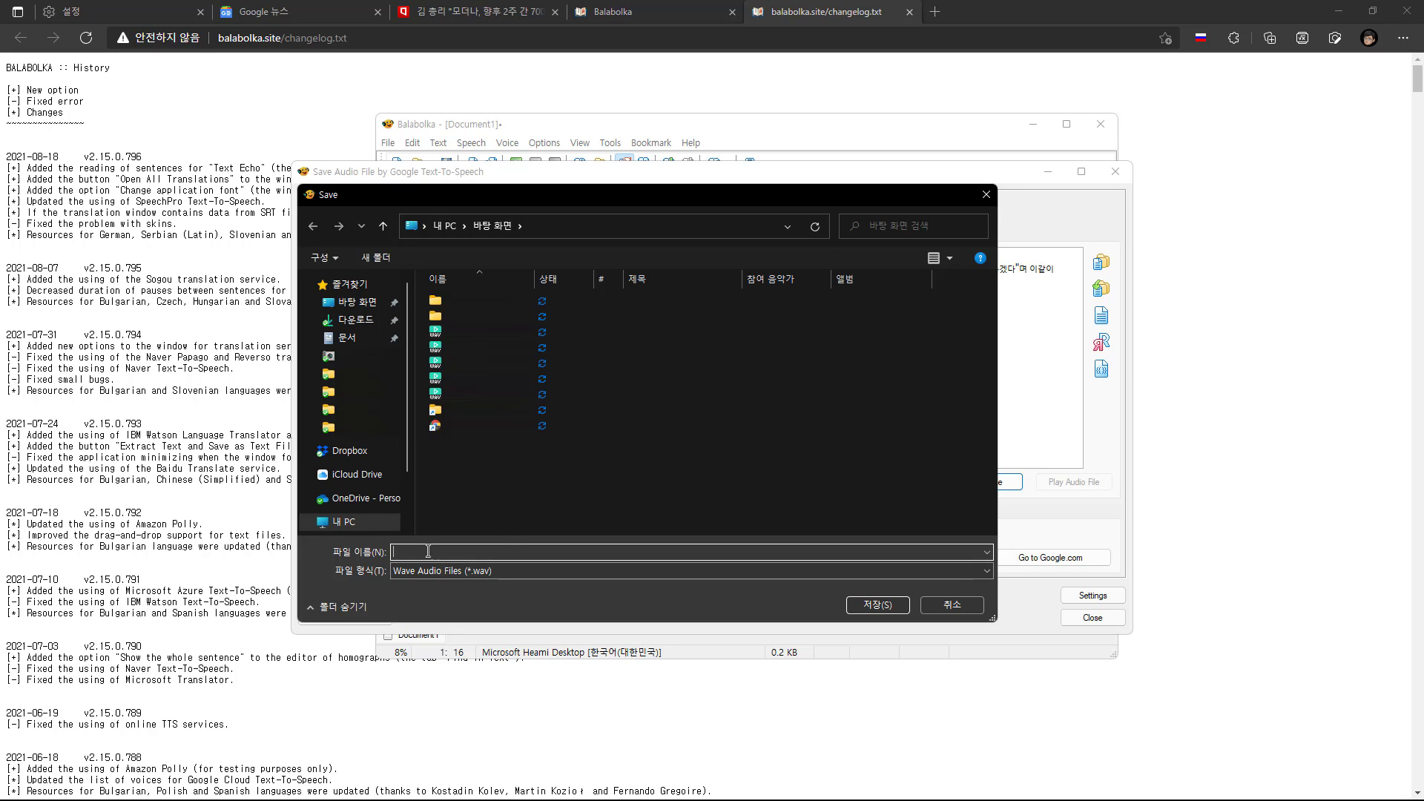
pyautogui.click(458, 574)
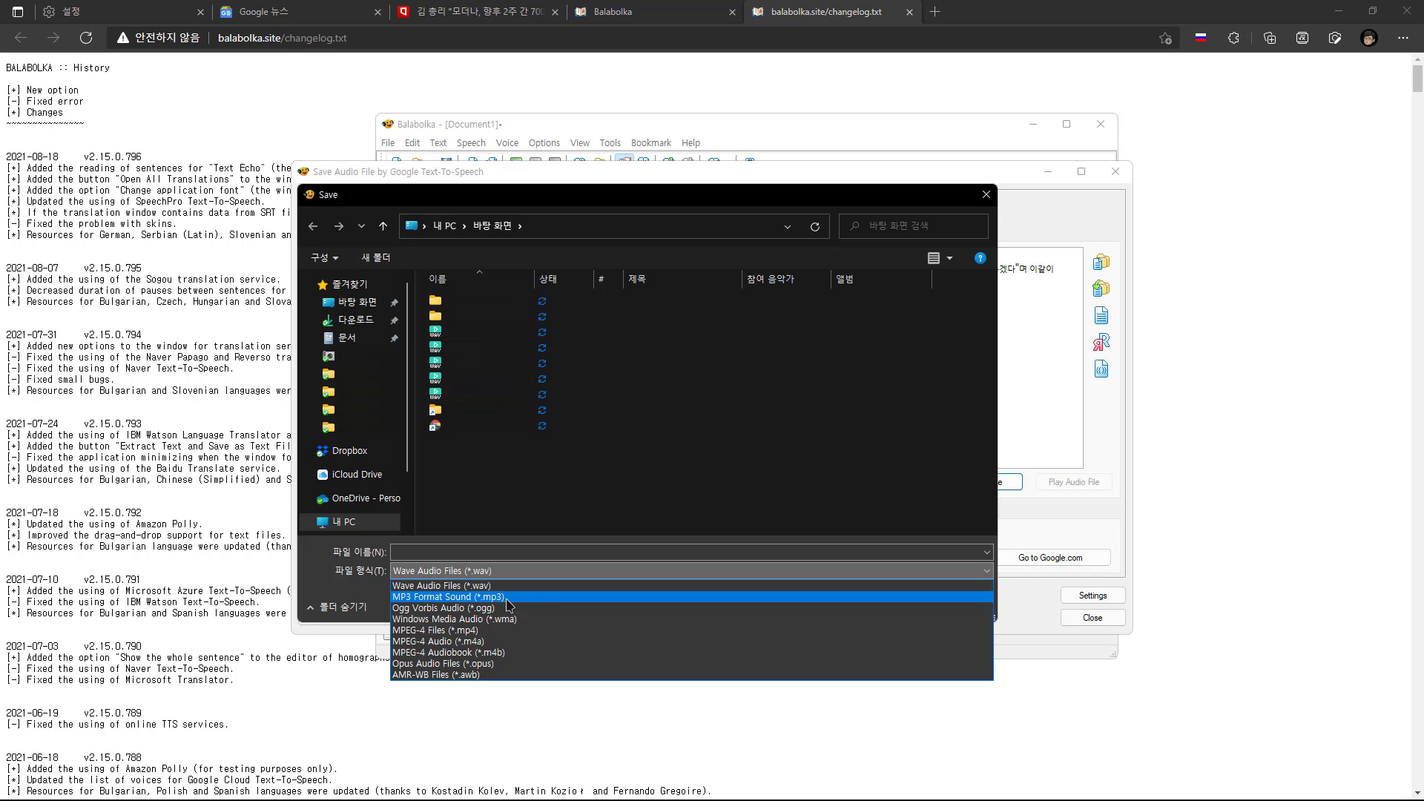
pyautogui.click(609, 551)
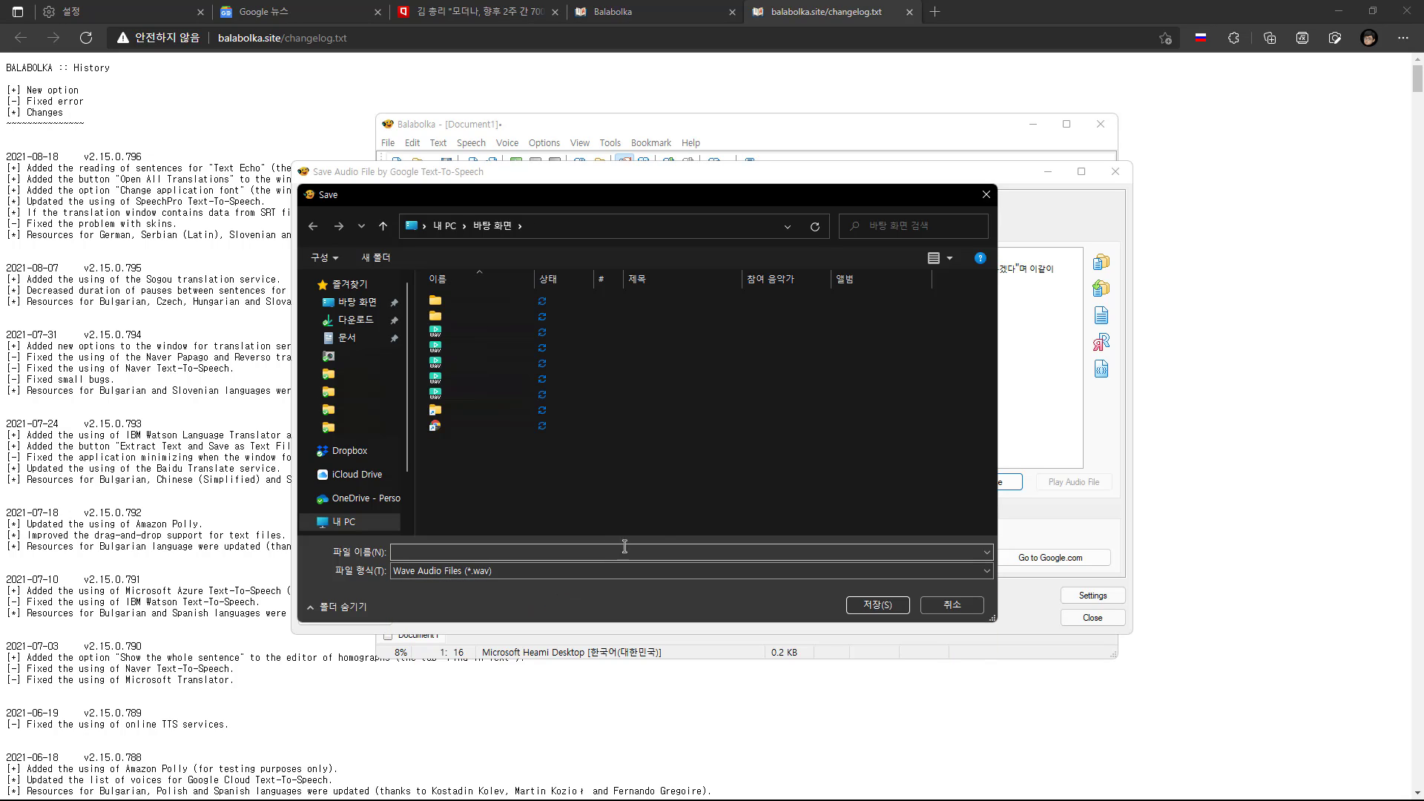
pyautogui.click(946, 605)
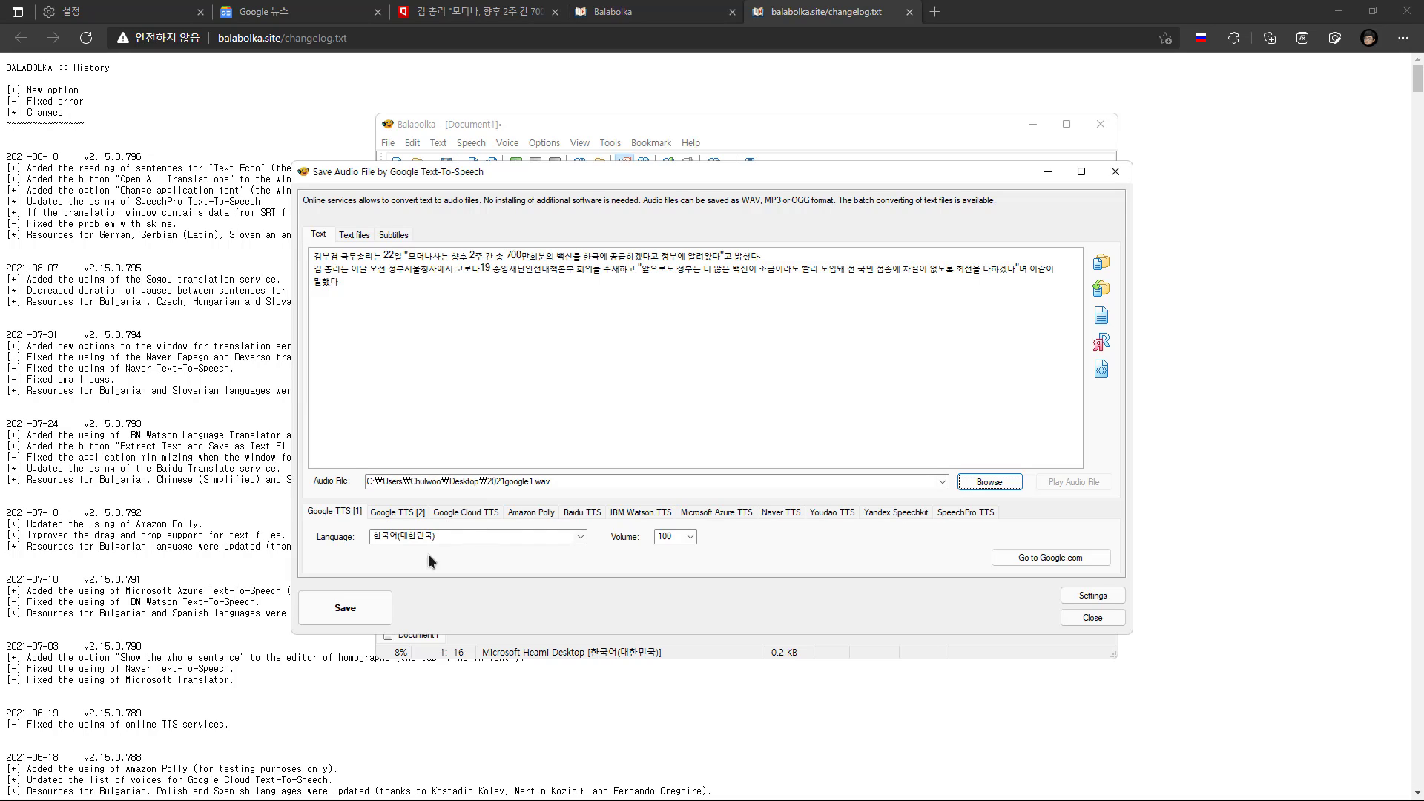
pyautogui.click(367, 609)
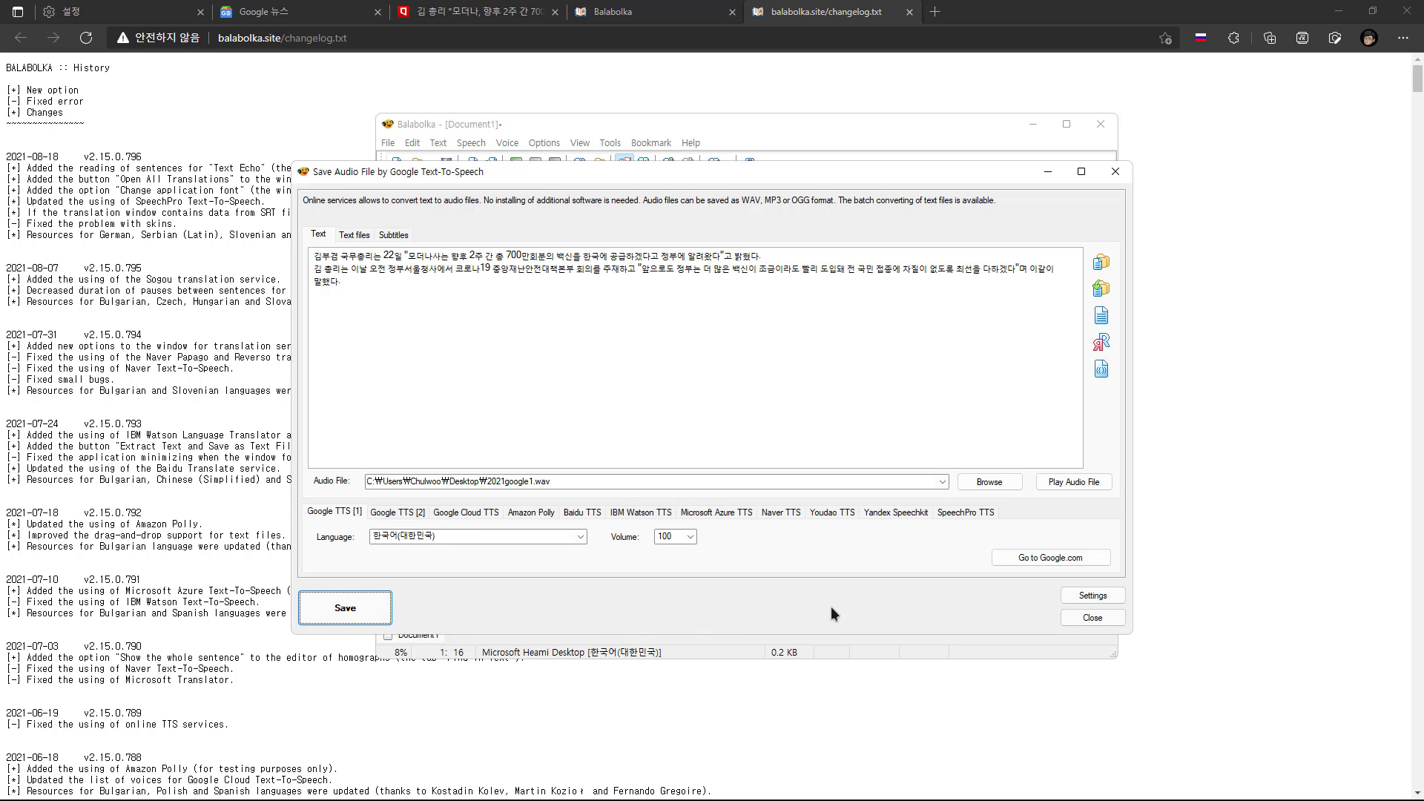
# Choose Google TTS [2], rename the output file to 2021google2f.wav and save the text as speech with the female voice
pyautogui.click(393, 513)
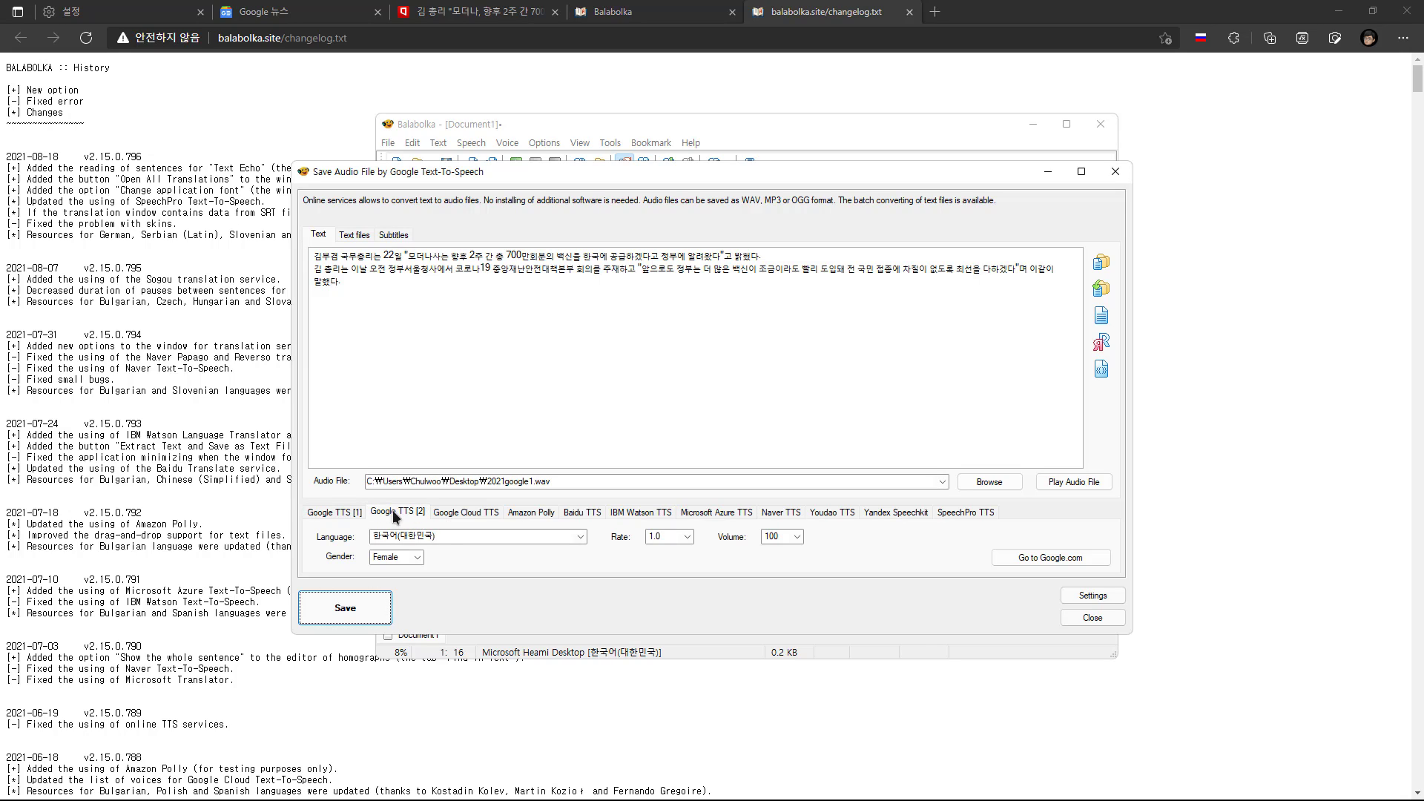
pyautogui.click(529, 481)
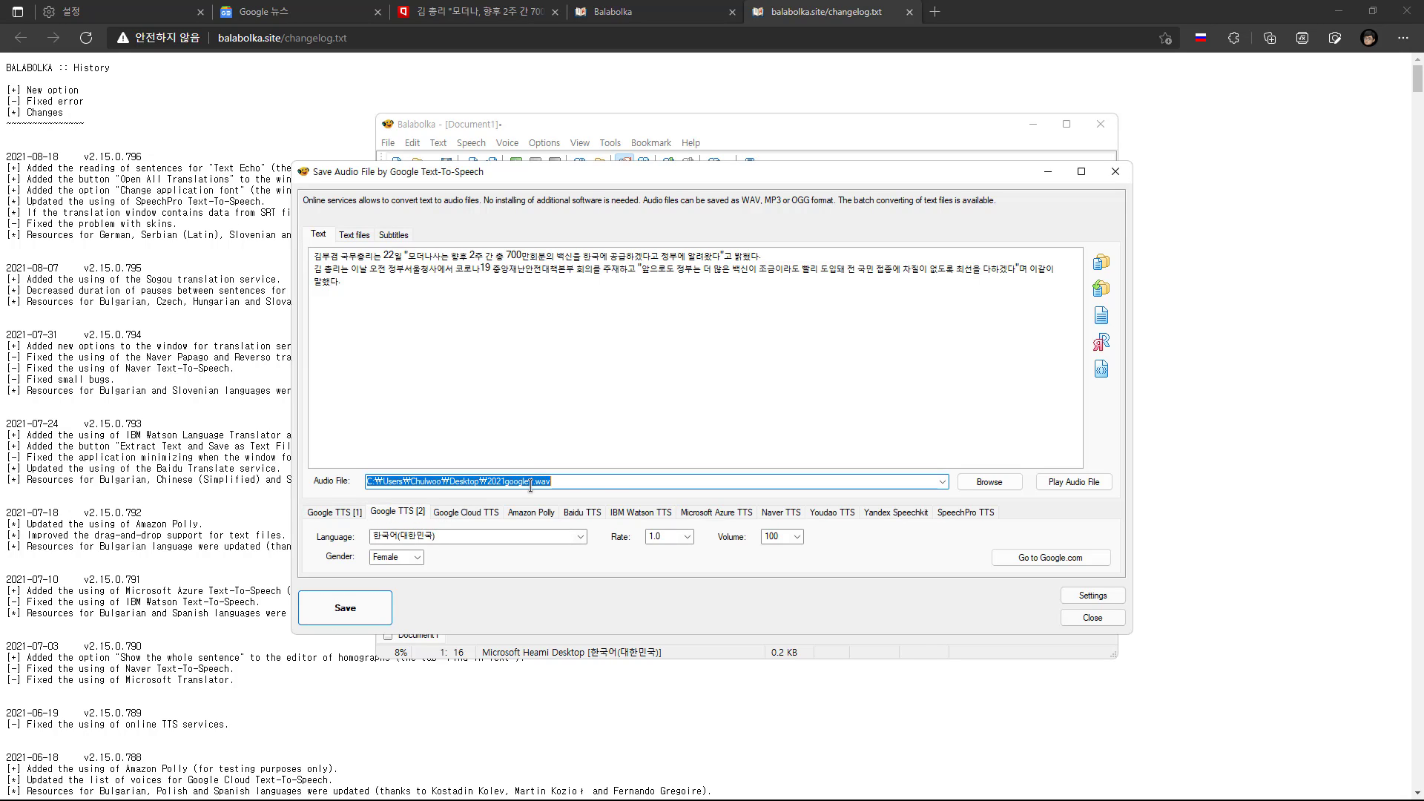
pyautogui.click(530, 483)
pyautogui.press('Delete')
pyautogui.write('2')
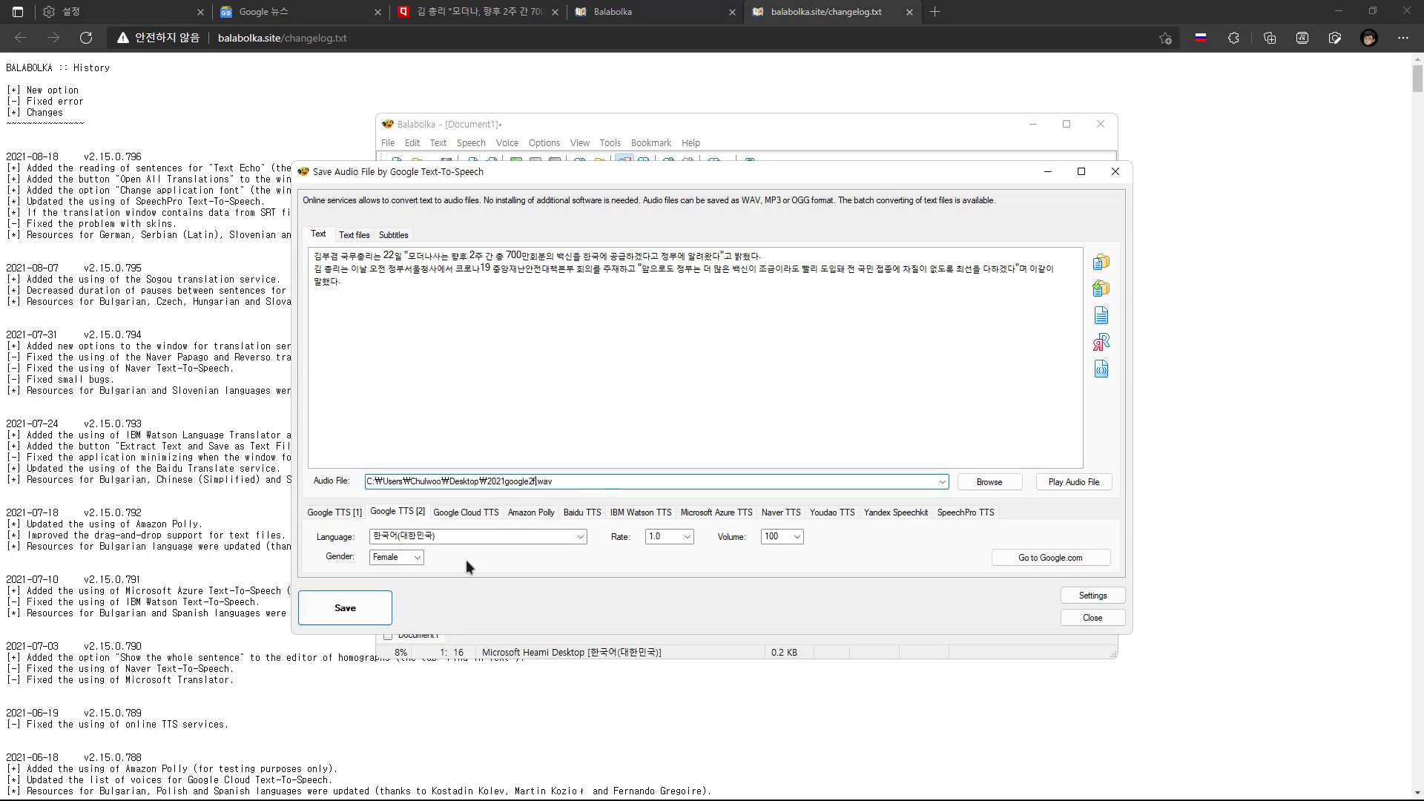
pyautogui.click(373, 607)
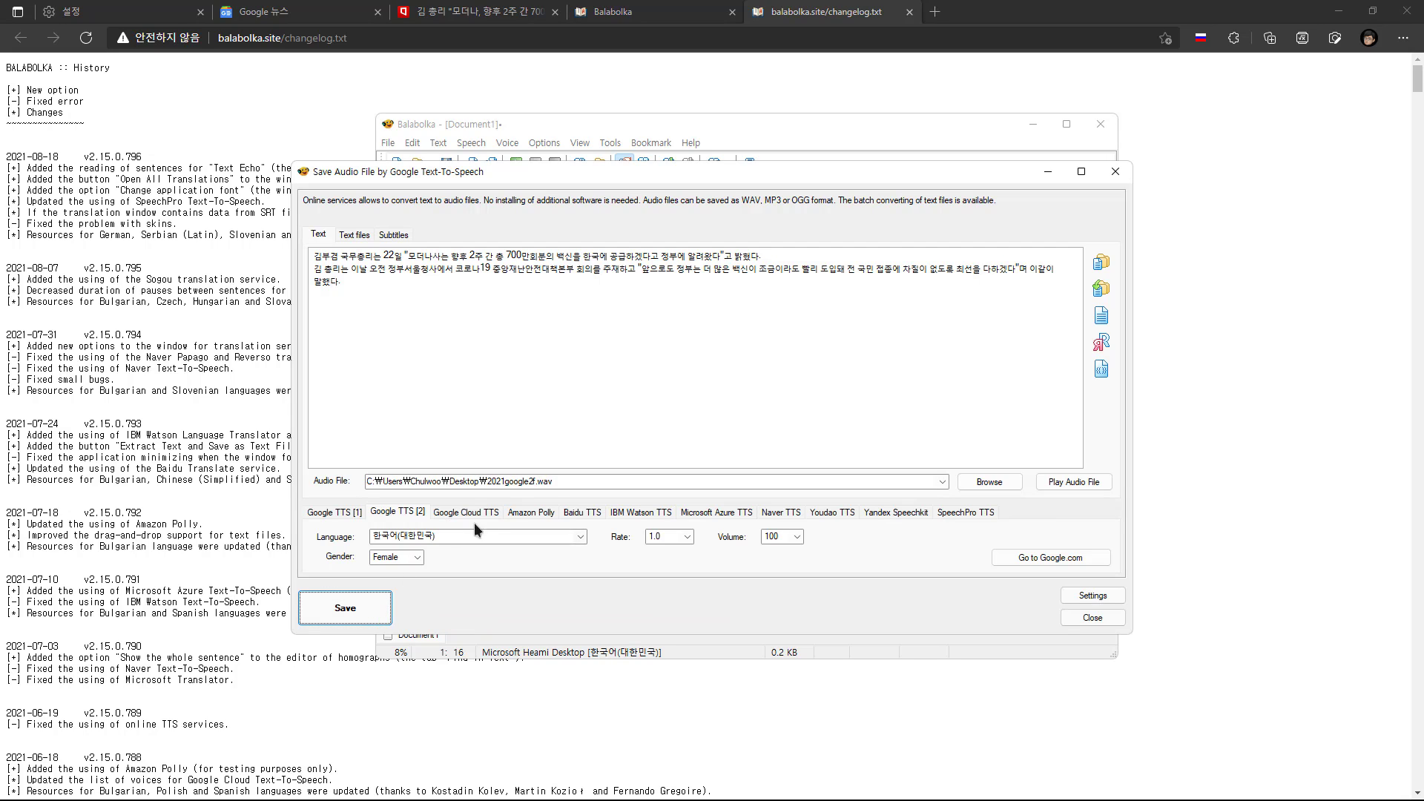
# Rename the output file to 2021google2m.wav and save the text as speech with the Google TTS [2] gender set to Male
pyautogui.click(525, 482)
pyautogui.click(535, 481)
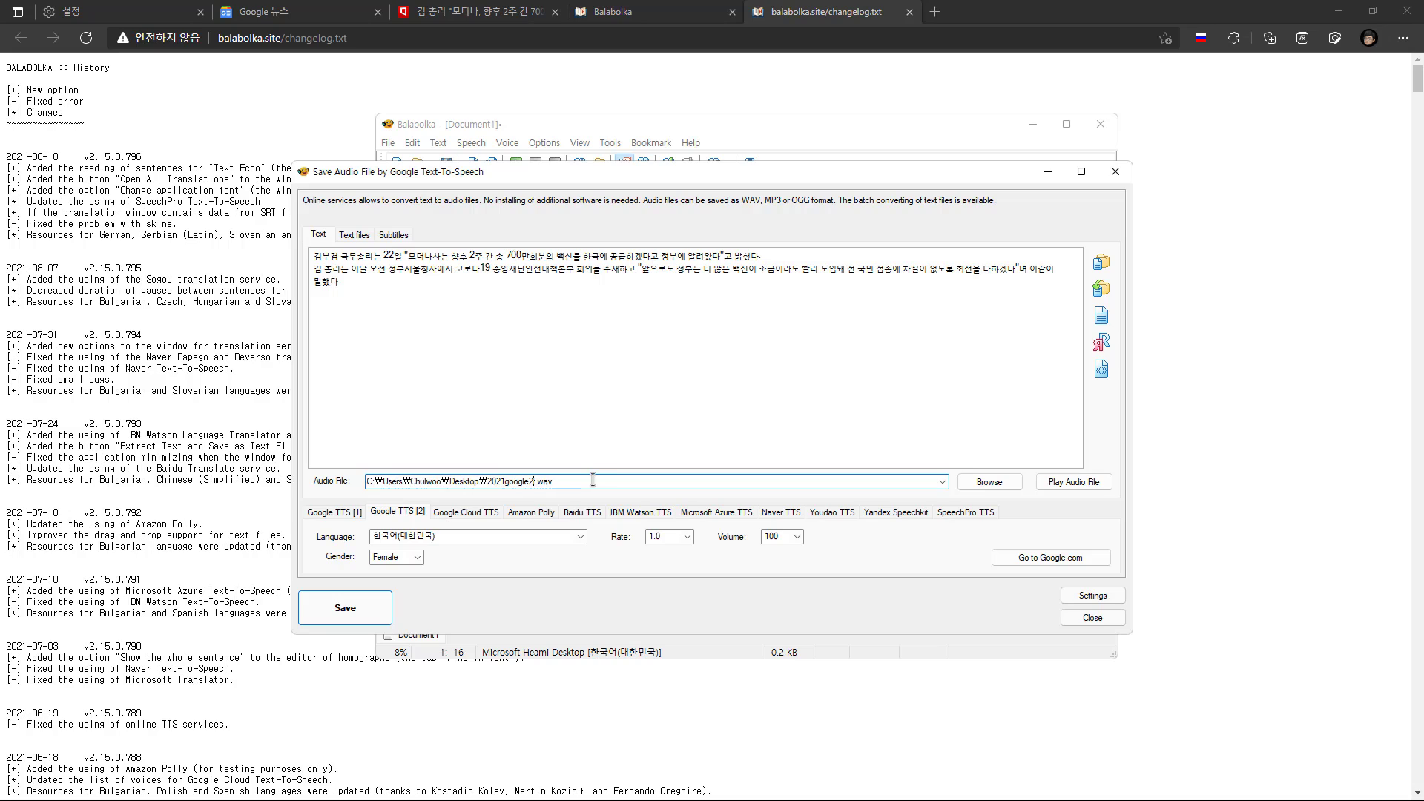
pyautogui.press('Delete')
pyautogui.write('m')
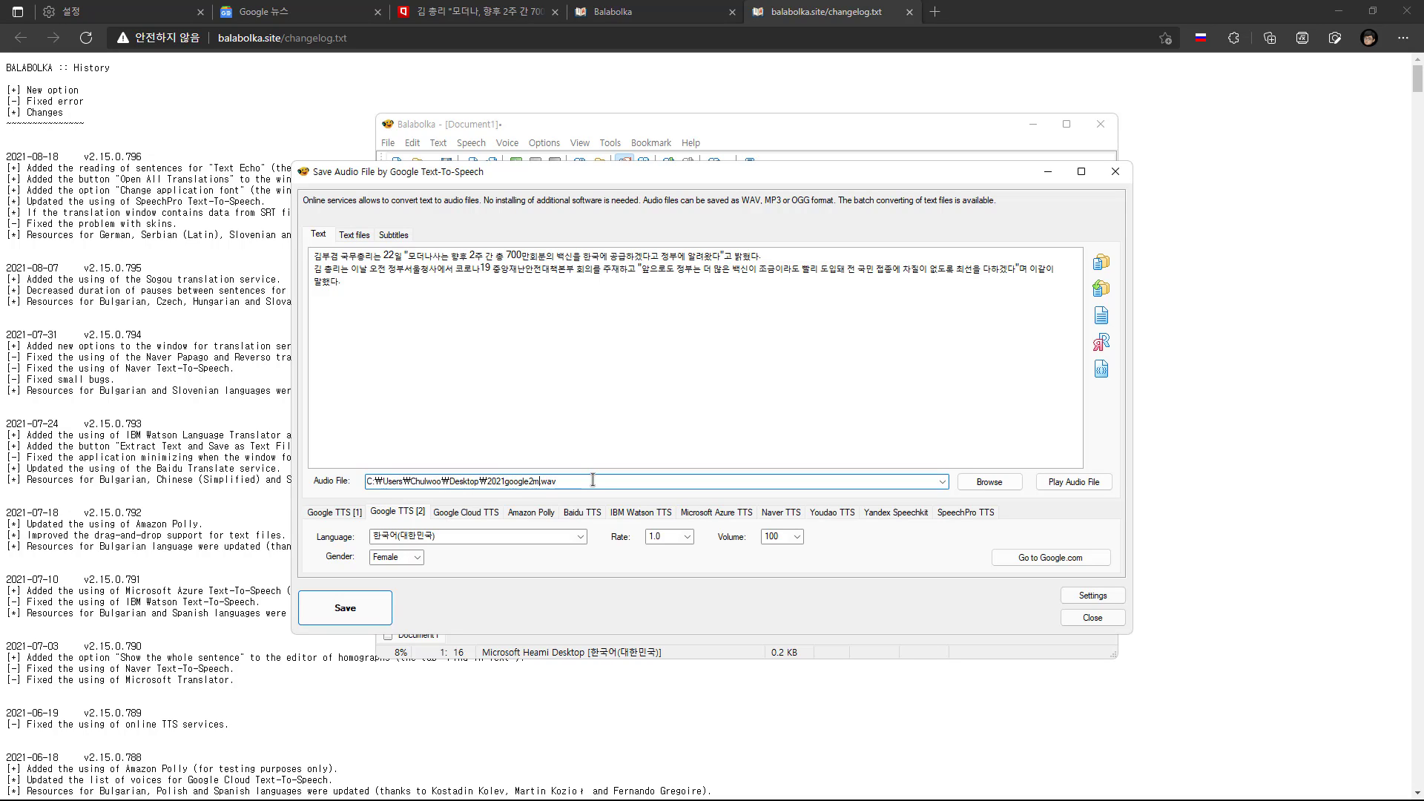
pyautogui.click(362, 607)
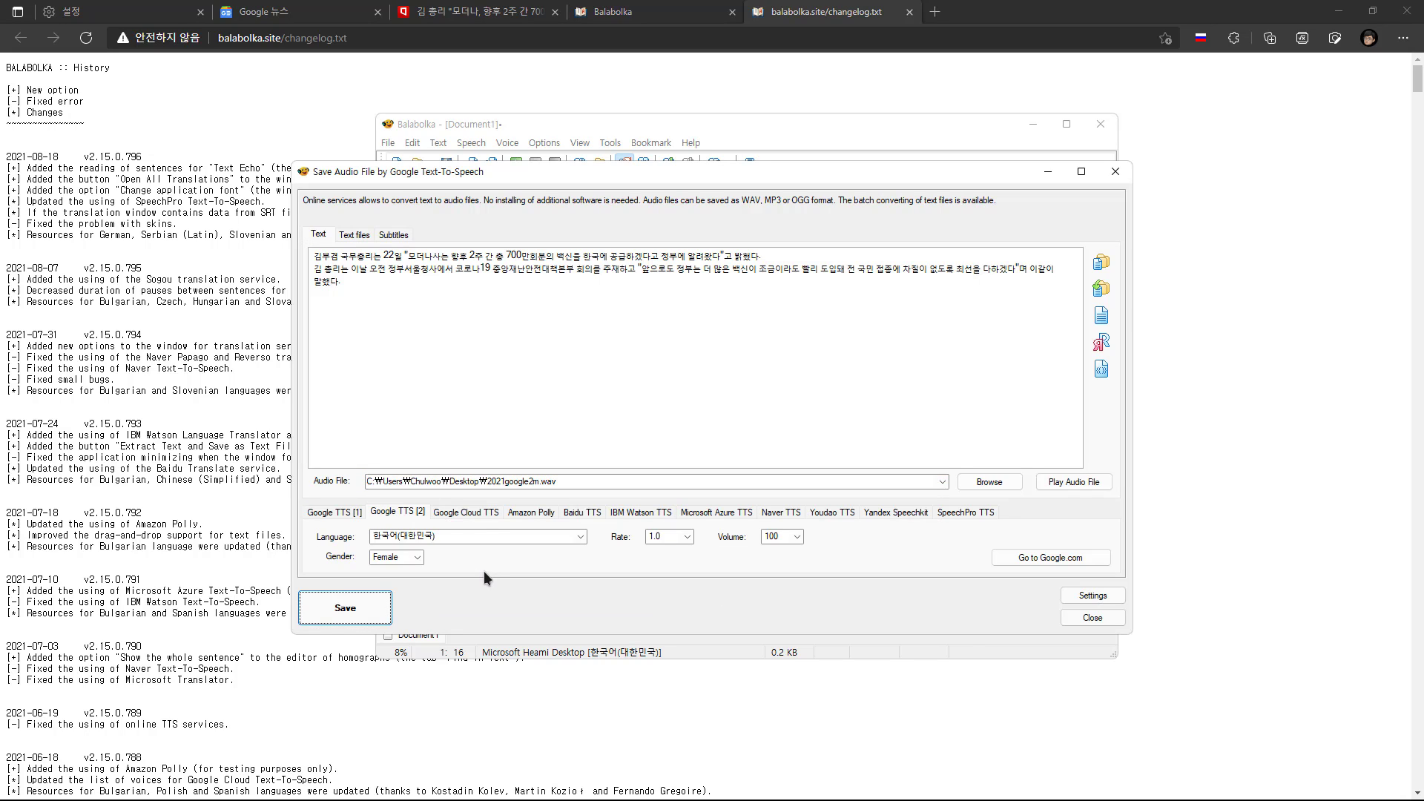
pyautogui.click(422, 559)
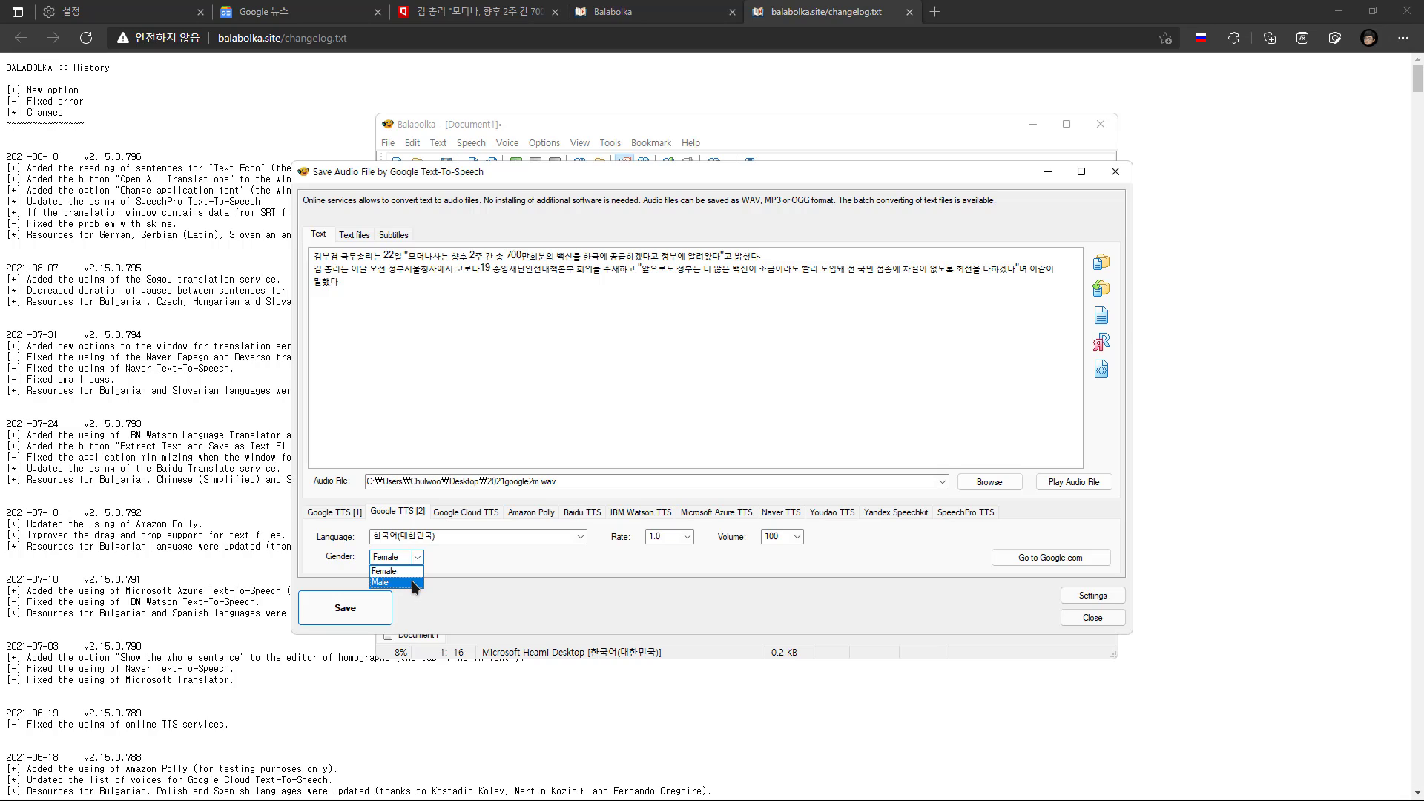
pyautogui.click(411, 580)
pyautogui.click(371, 603)
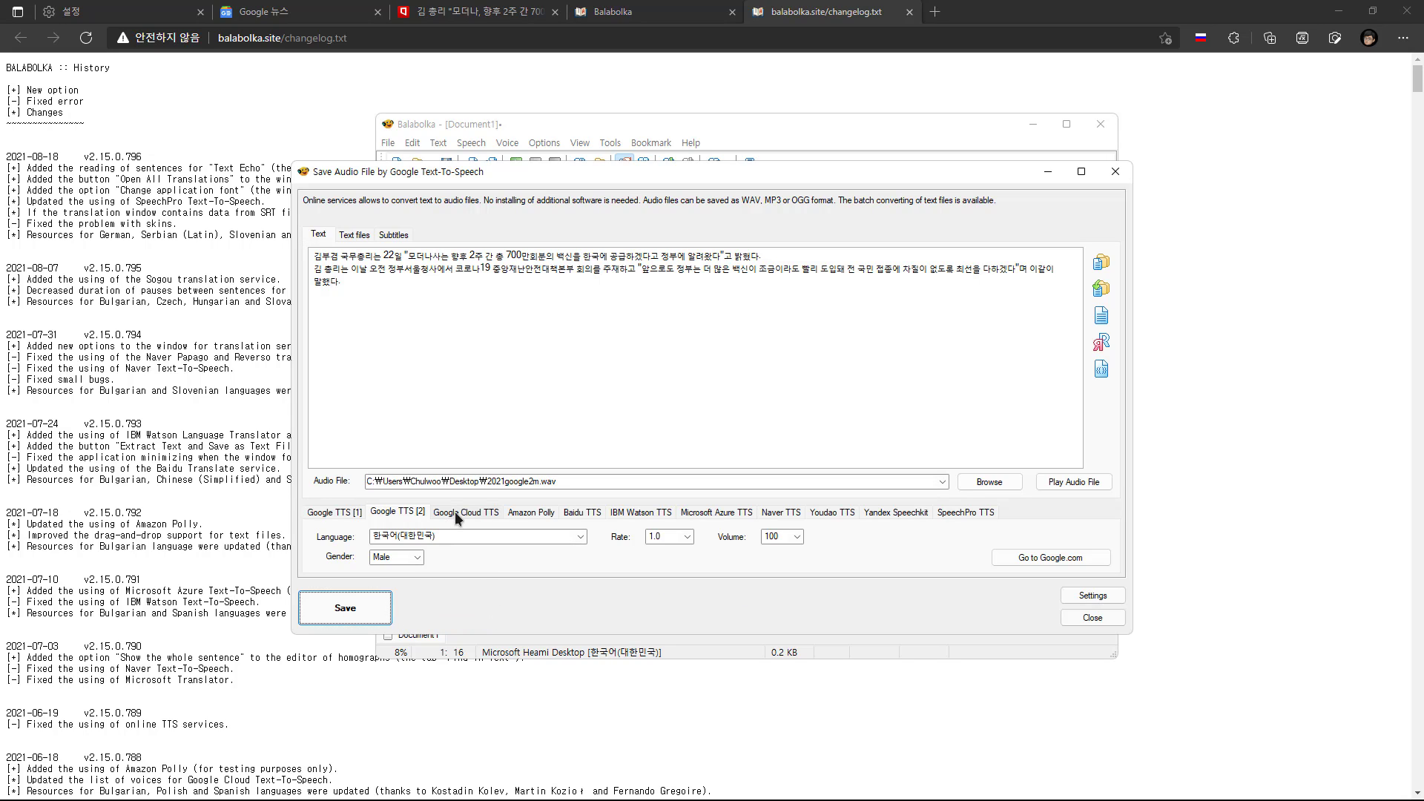
# Check the Google Cloud TTS and Amazon Polly settings and the languages that Baidu TTS offers
pyautogui.click(456, 511)
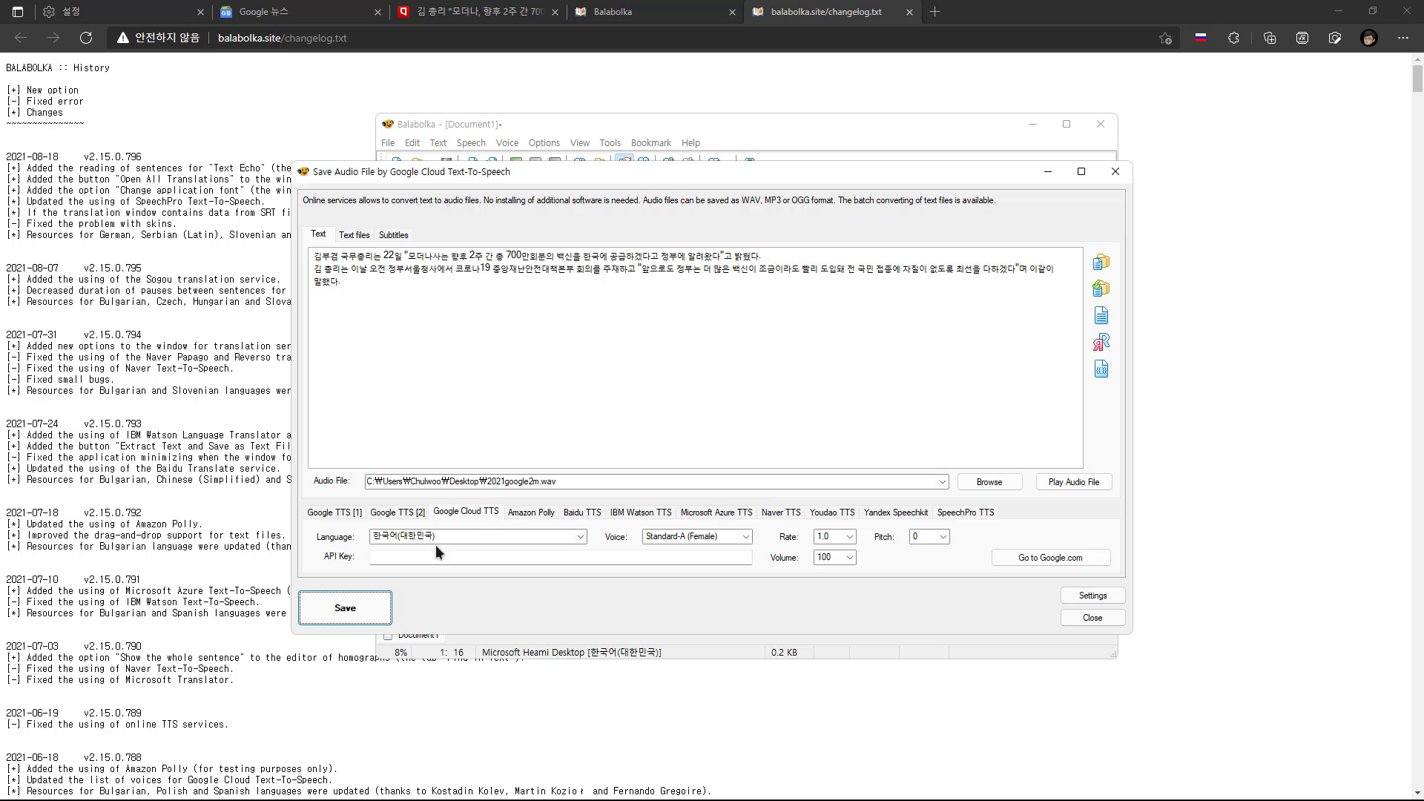
pyautogui.click(529, 513)
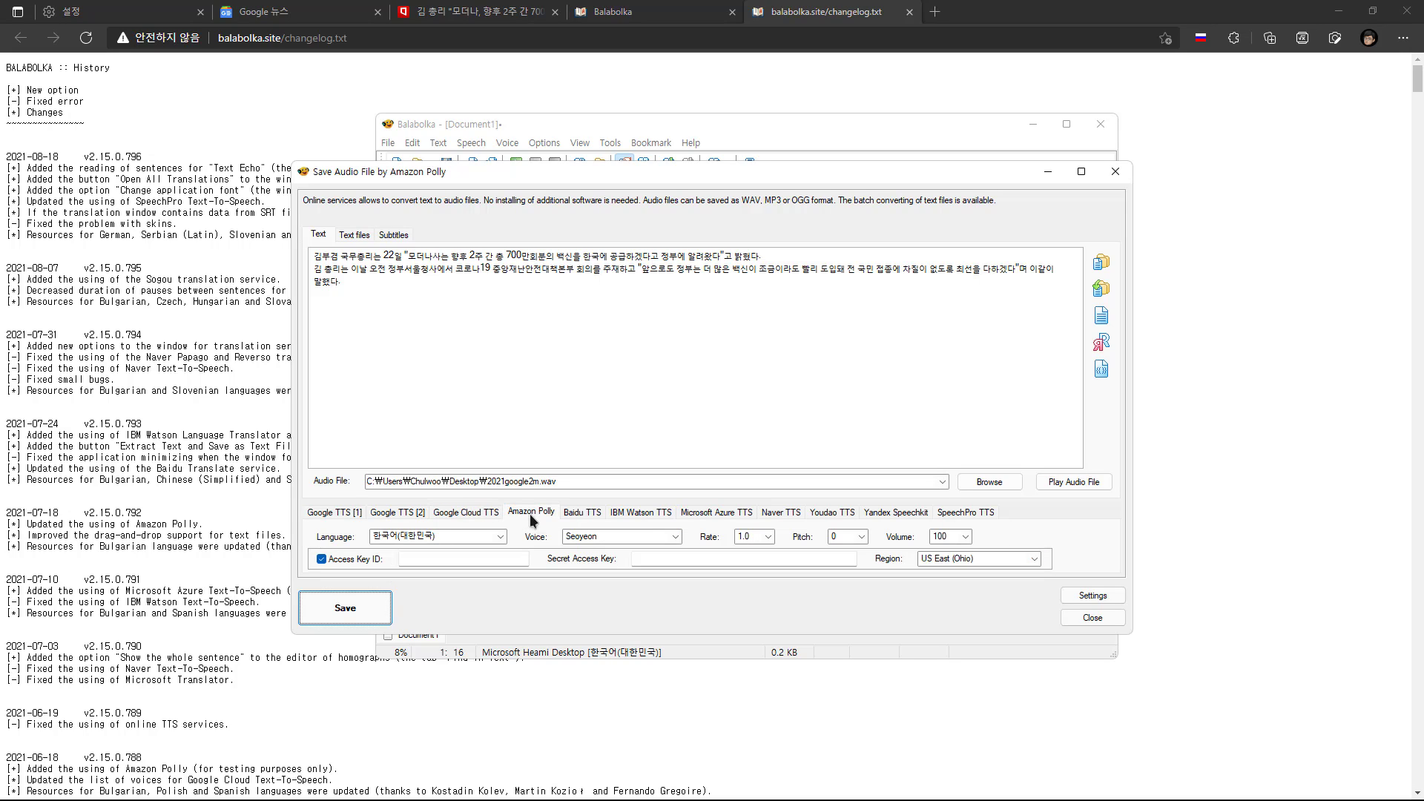
pyautogui.click(581, 512)
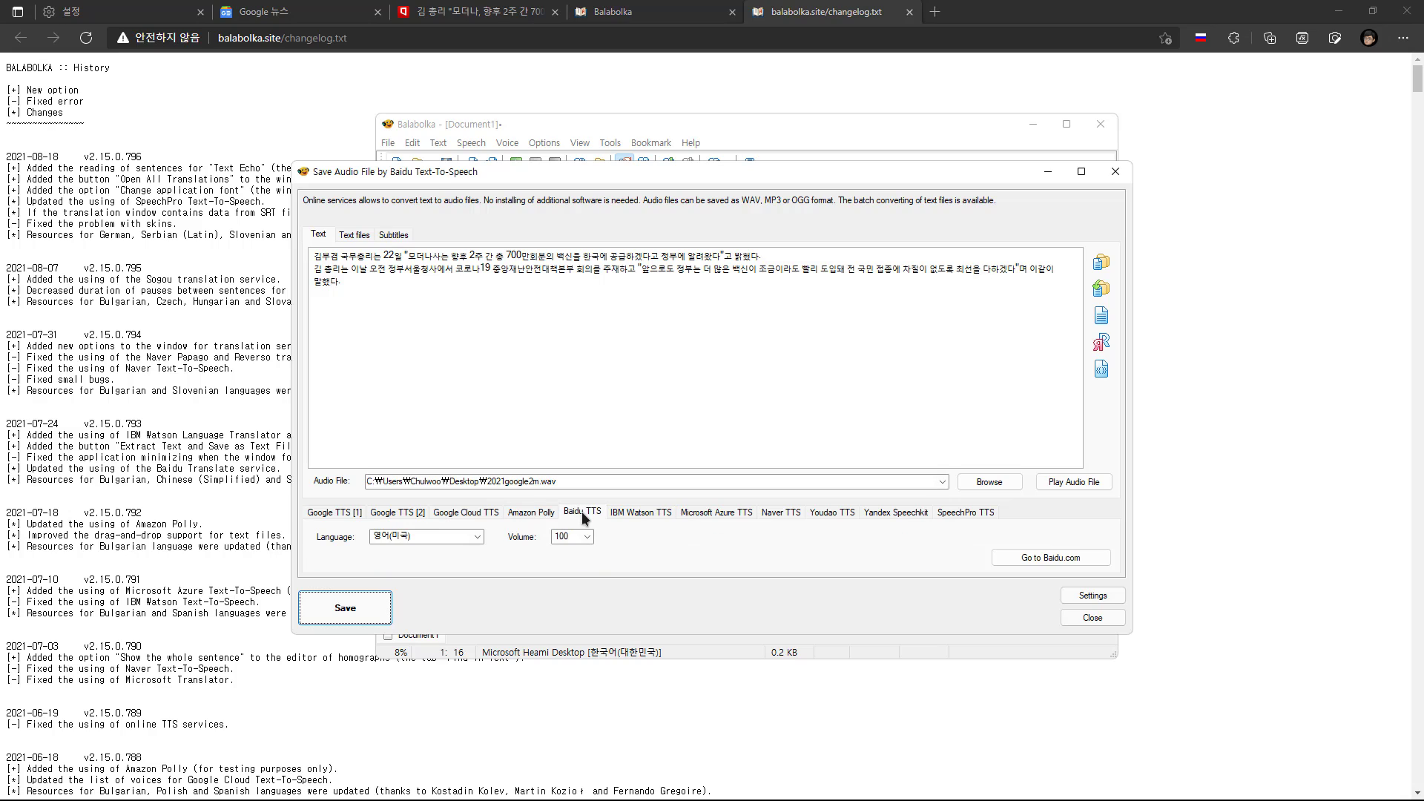
pyautogui.click(477, 537)
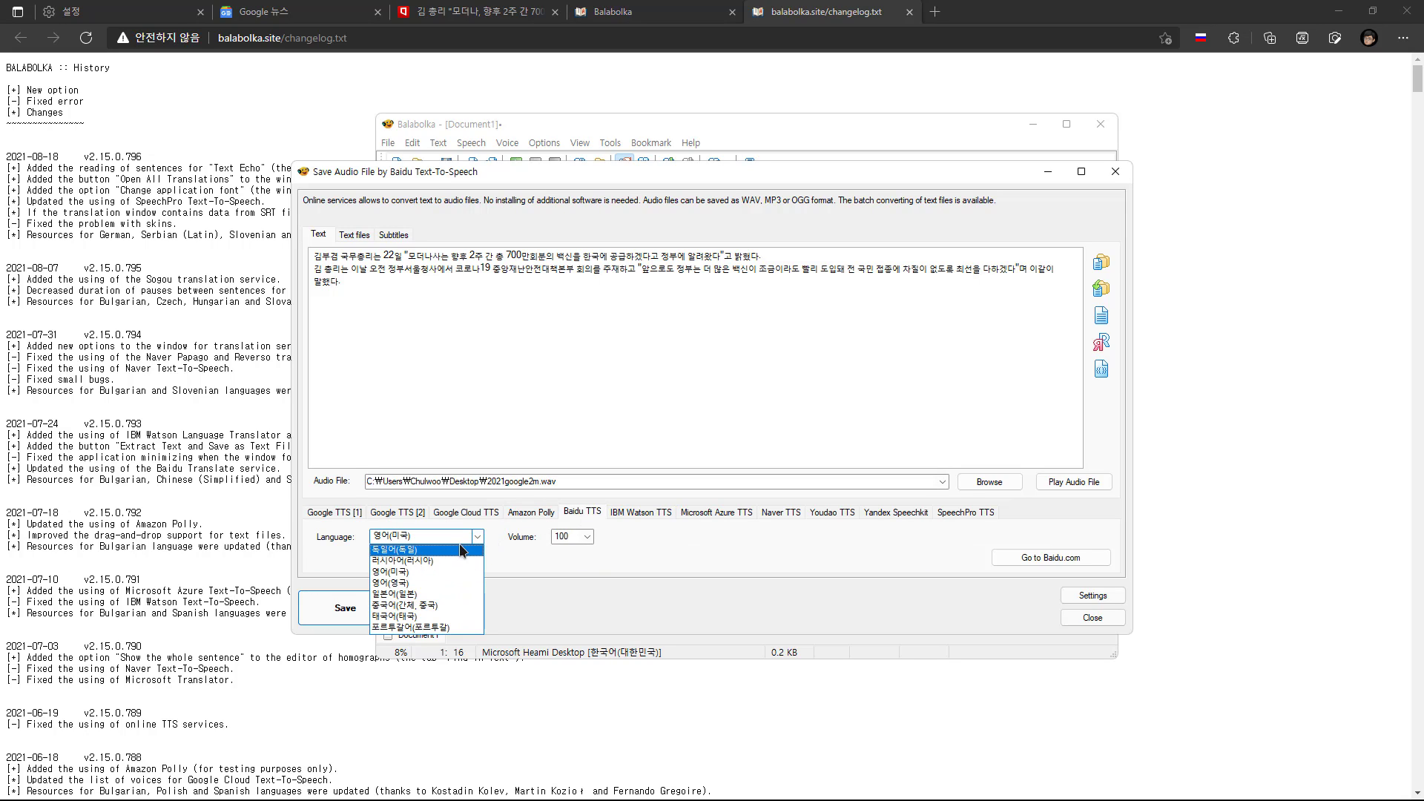
pyautogui.click(642, 547)
# Choose IBM Watson TTS as the service and select its Korean voice Youngmi
pyautogui.click(636, 512)
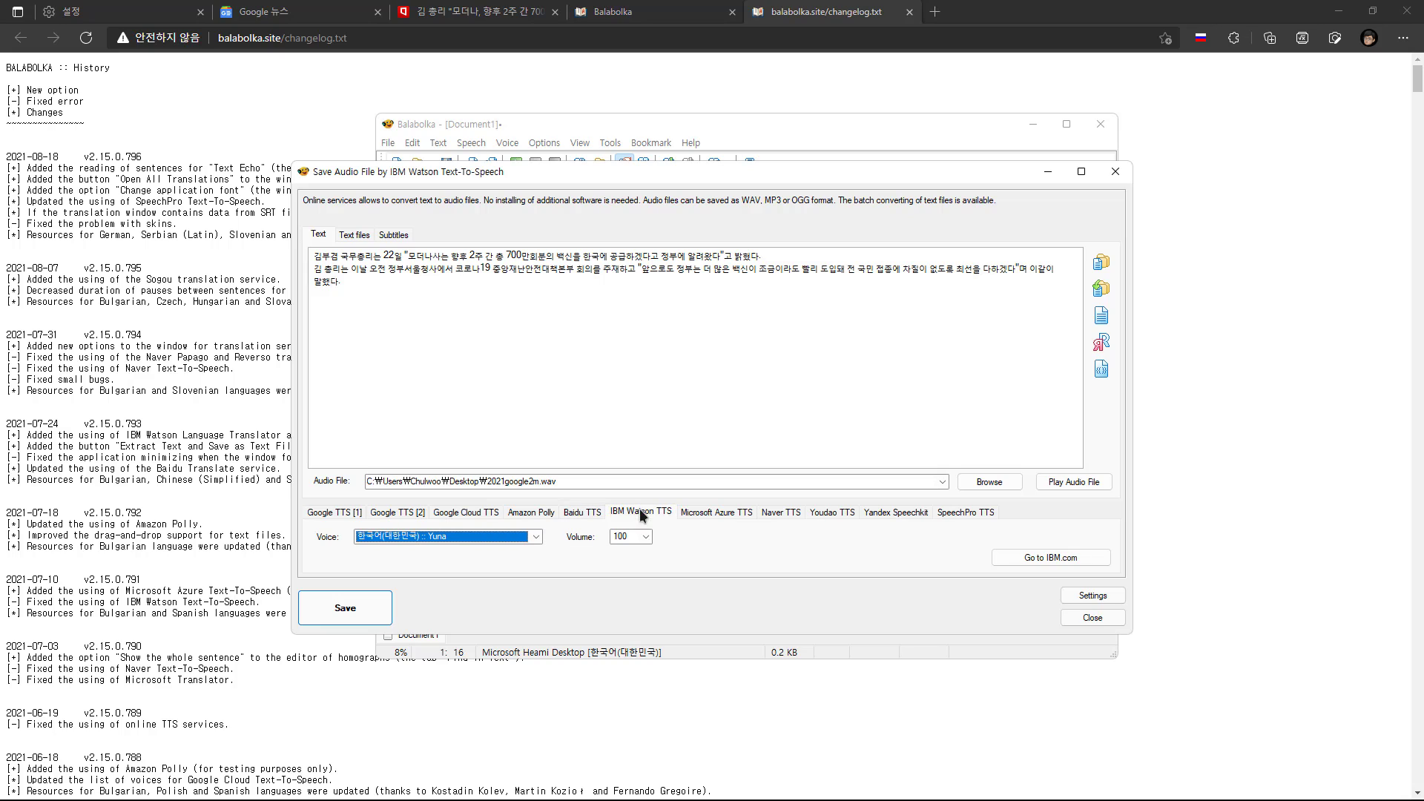
pyautogui.click(540, 536)
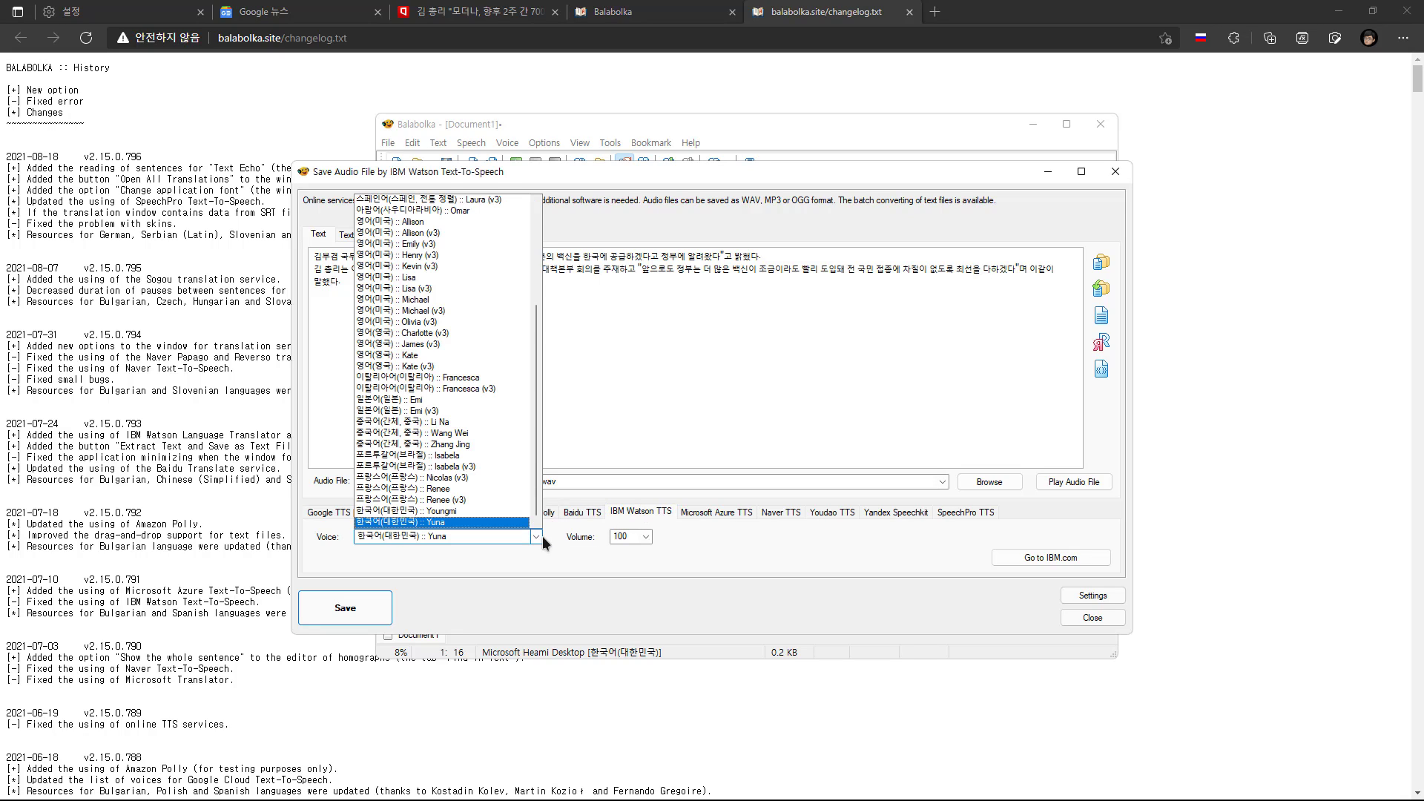
pyautogui.click(477, 511)
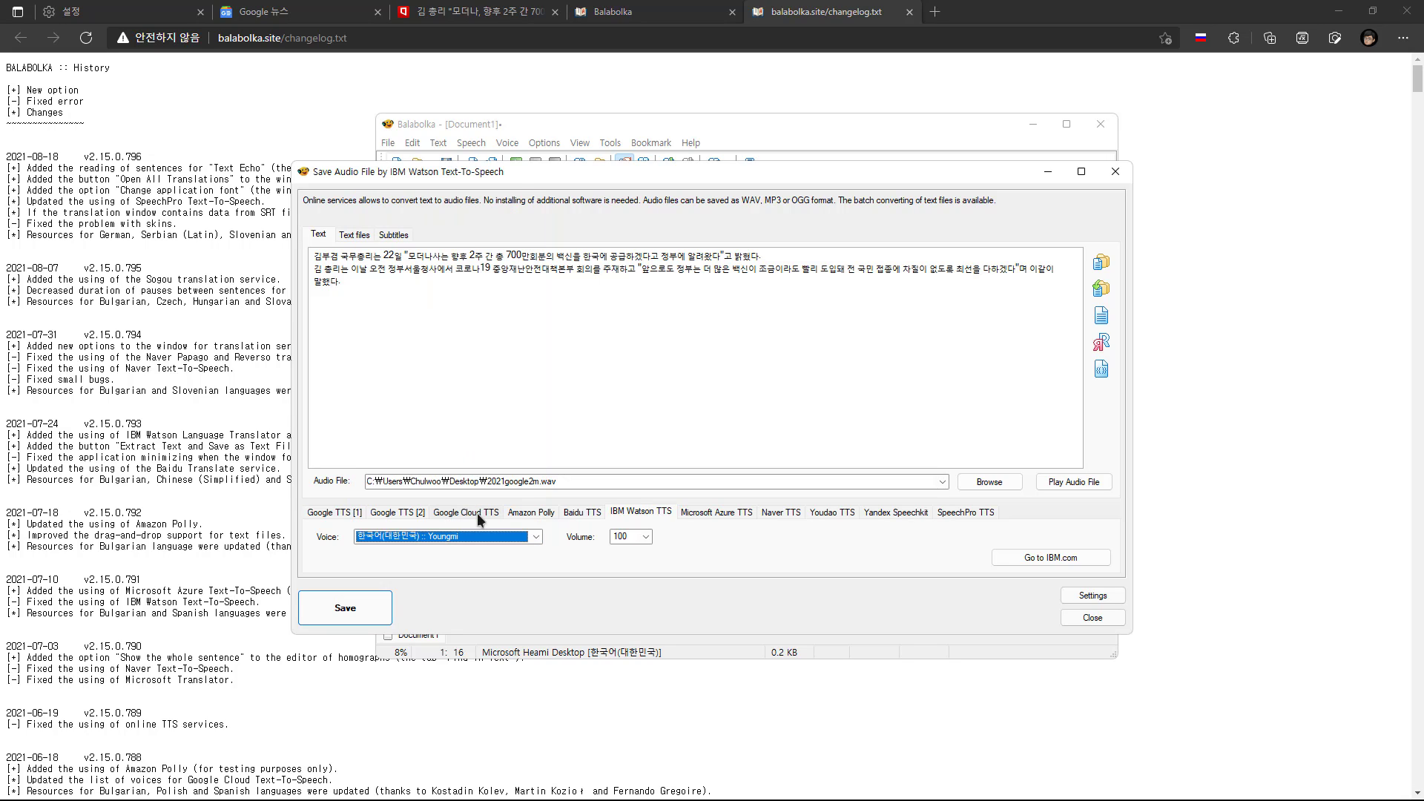
# Rename the output file to 2021ibmym.wav and save the text as speech with IBM Watson TTS
pyautogui.click(507, 482)
pyautogui.click(506, 482)
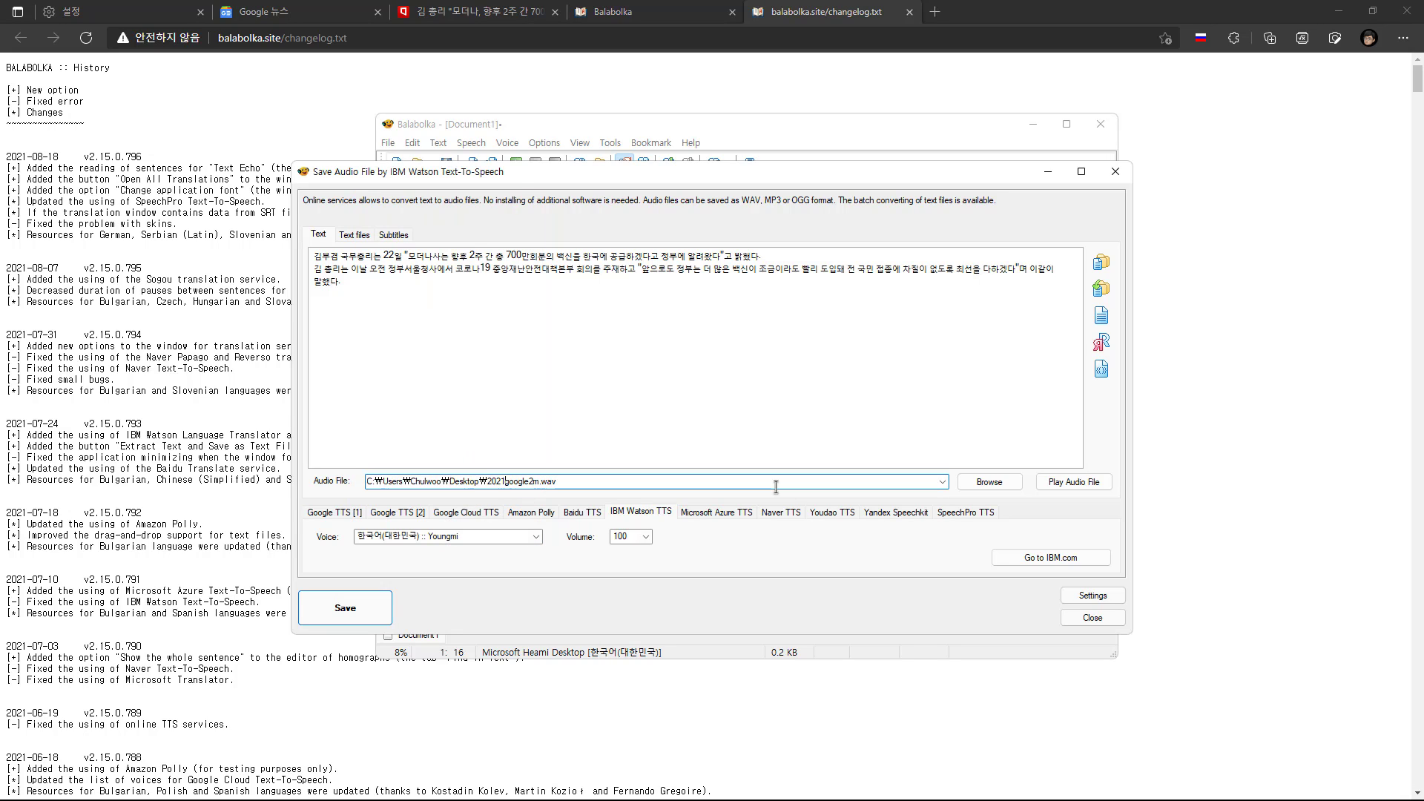
pyautogui.hotkey('shift', 'Right')
pyautogui.hotkey('shift', 'Right')
pyautogui.hotkey('shift', 'Right')
pyautogui.hotkey('shift', 'Right')
pyautogui.hotkey('shift', 'Right')
pyautogui.hotkey('shift', 'Right')
pyautogui.hotkey('shift', 'Right')
pyautogui.hotkey('shift', 'Right')
pyautogui.write('ibmym')
pyautogui.click(345, 608)
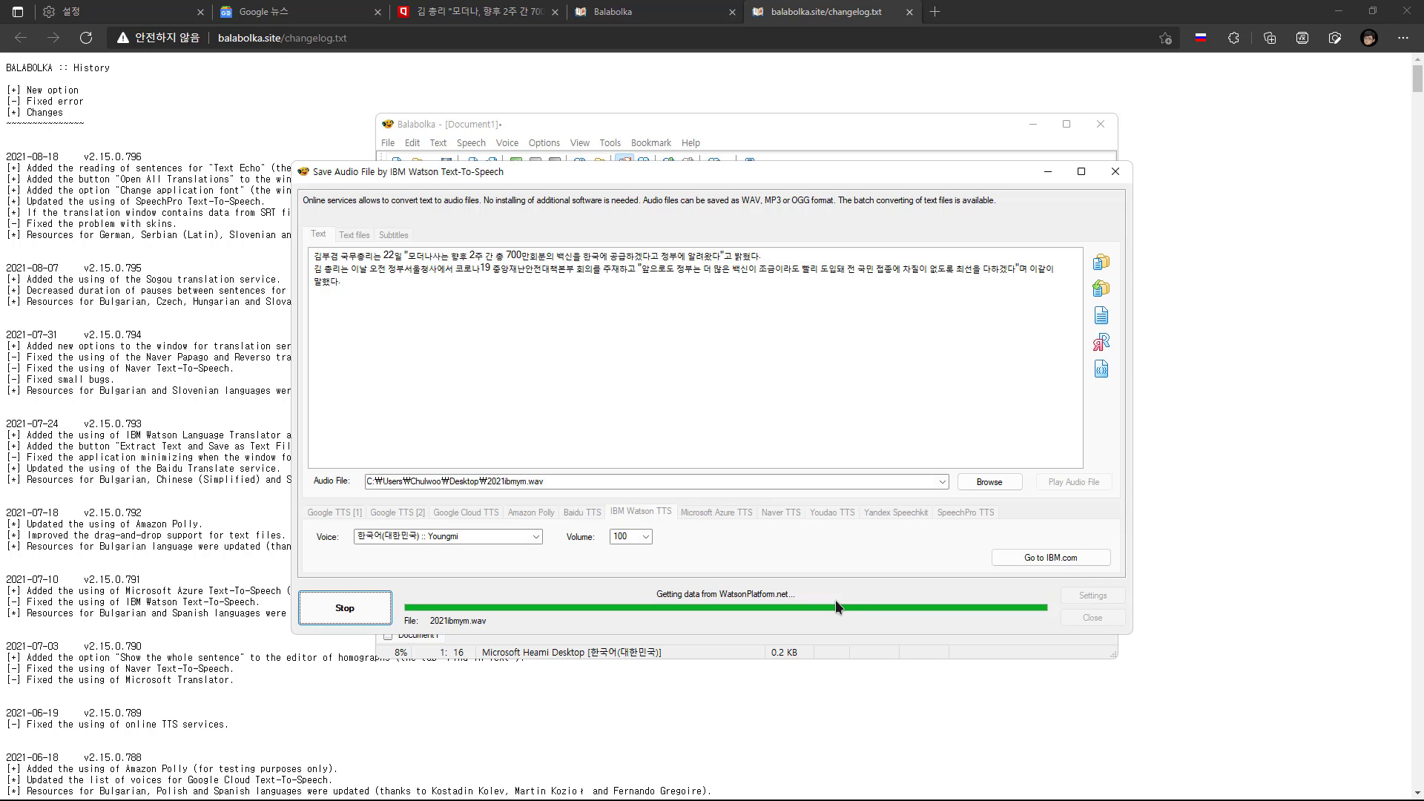
# Select the Korean IBM Watson voice Yuna, rename the output file to 2021ibmyn.wav and save the speech
pyautogui.click(483, 541)
pyautogui.click(461, 523)
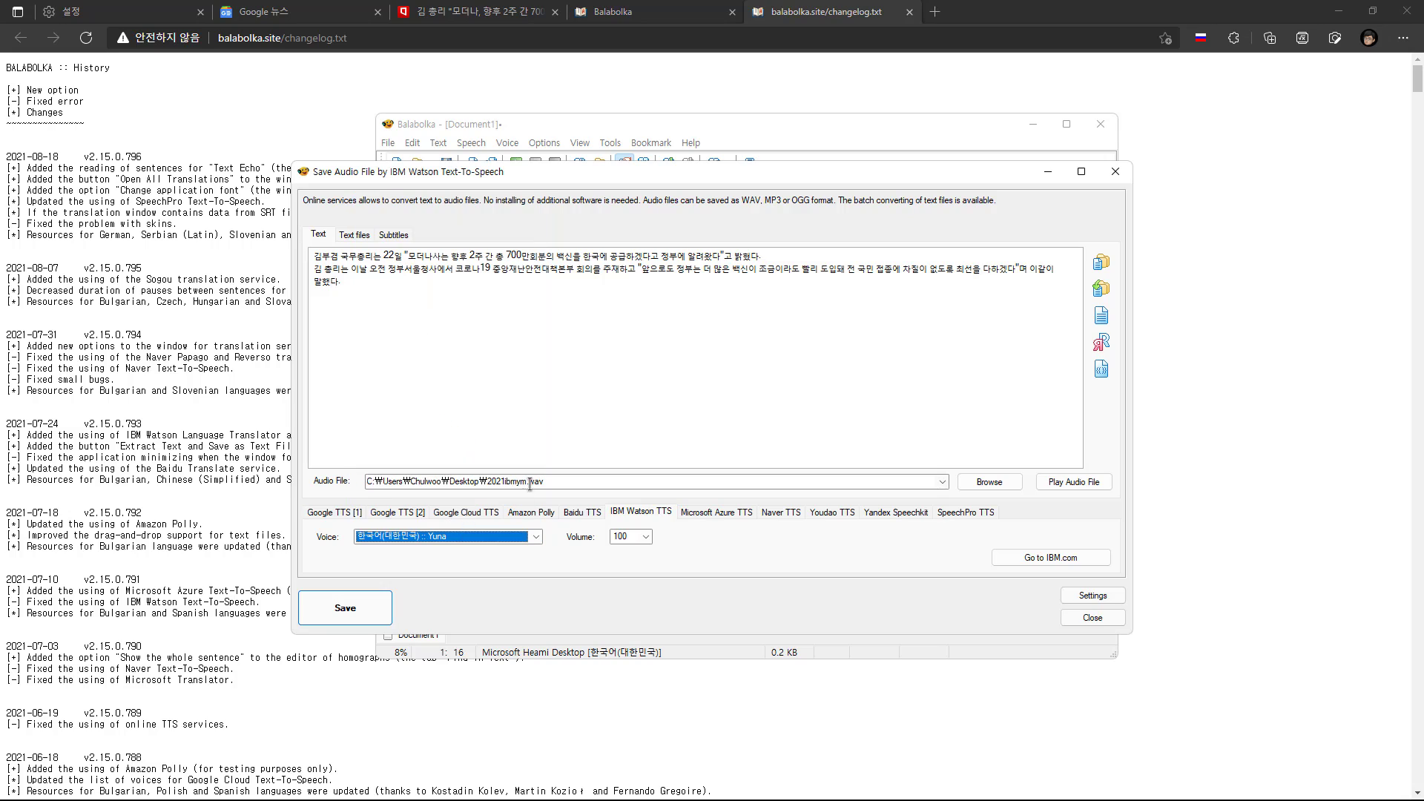
pyautogui.click(529, 482)
pyautogui.click(522, 482)
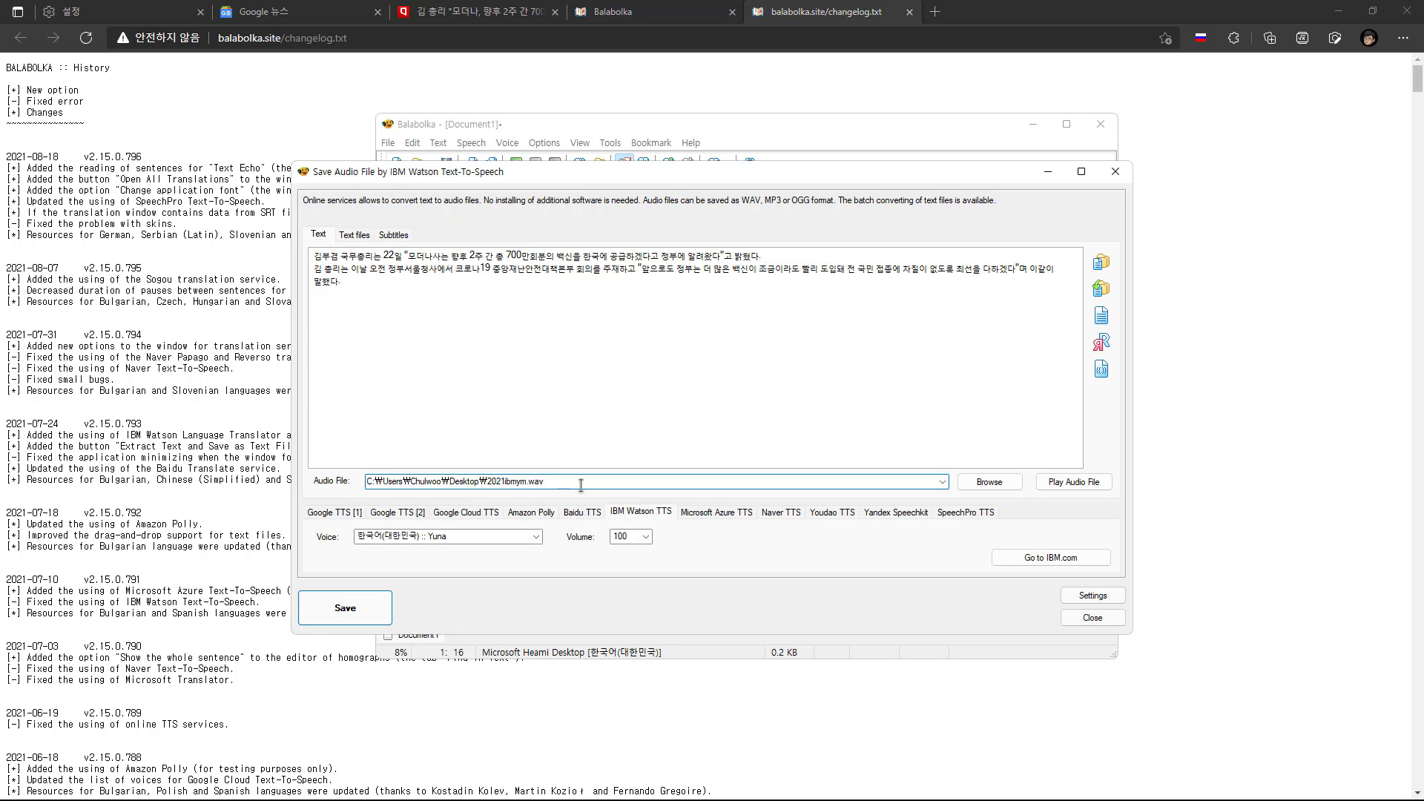
pyautogui.press('Delete')
pyautogui.write('n')
pyautogui.click(369, 613)
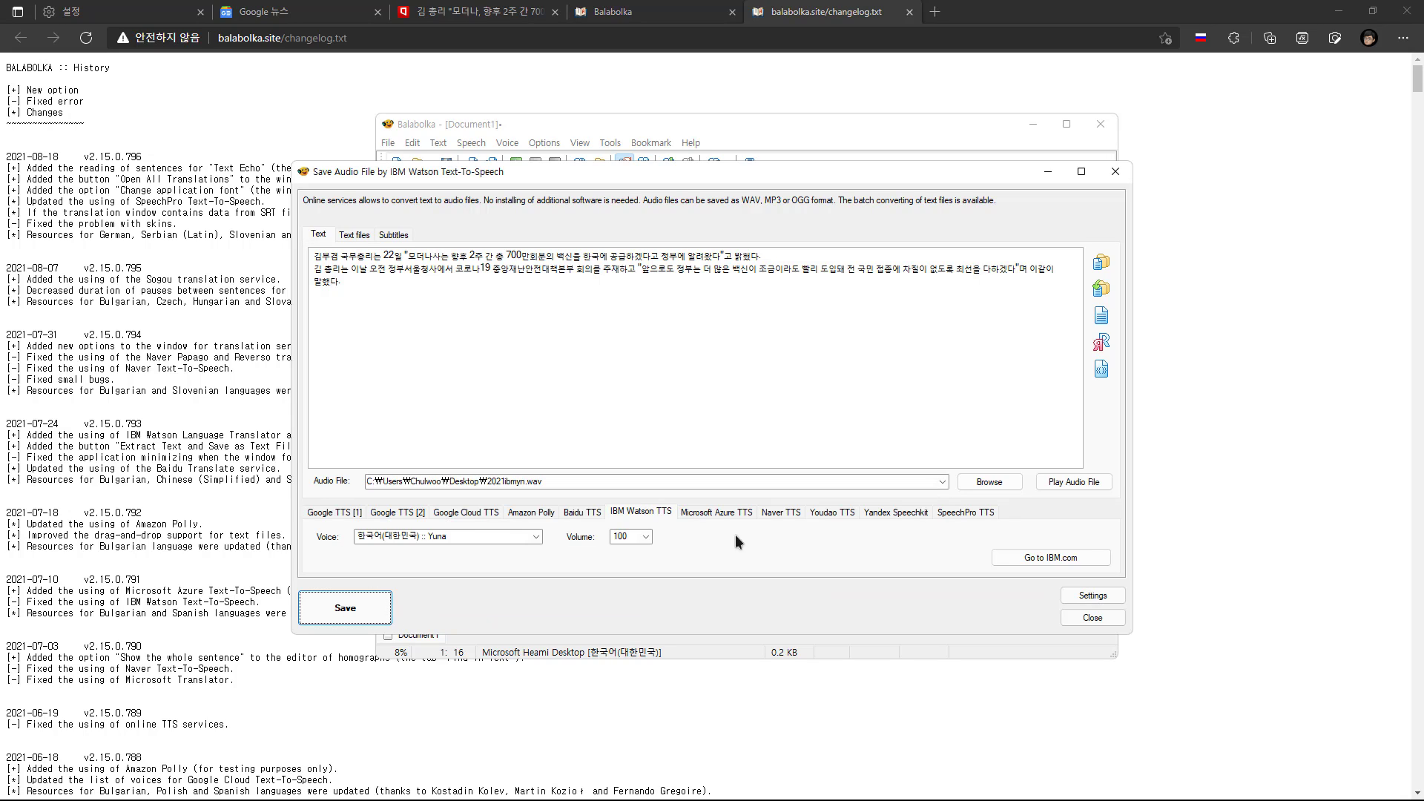
# Check the Microsoft Azure TTS settings, and choose Naver TTS with Korean, 한국어(대한민국), as the language
pyautogui.click(712, 514)
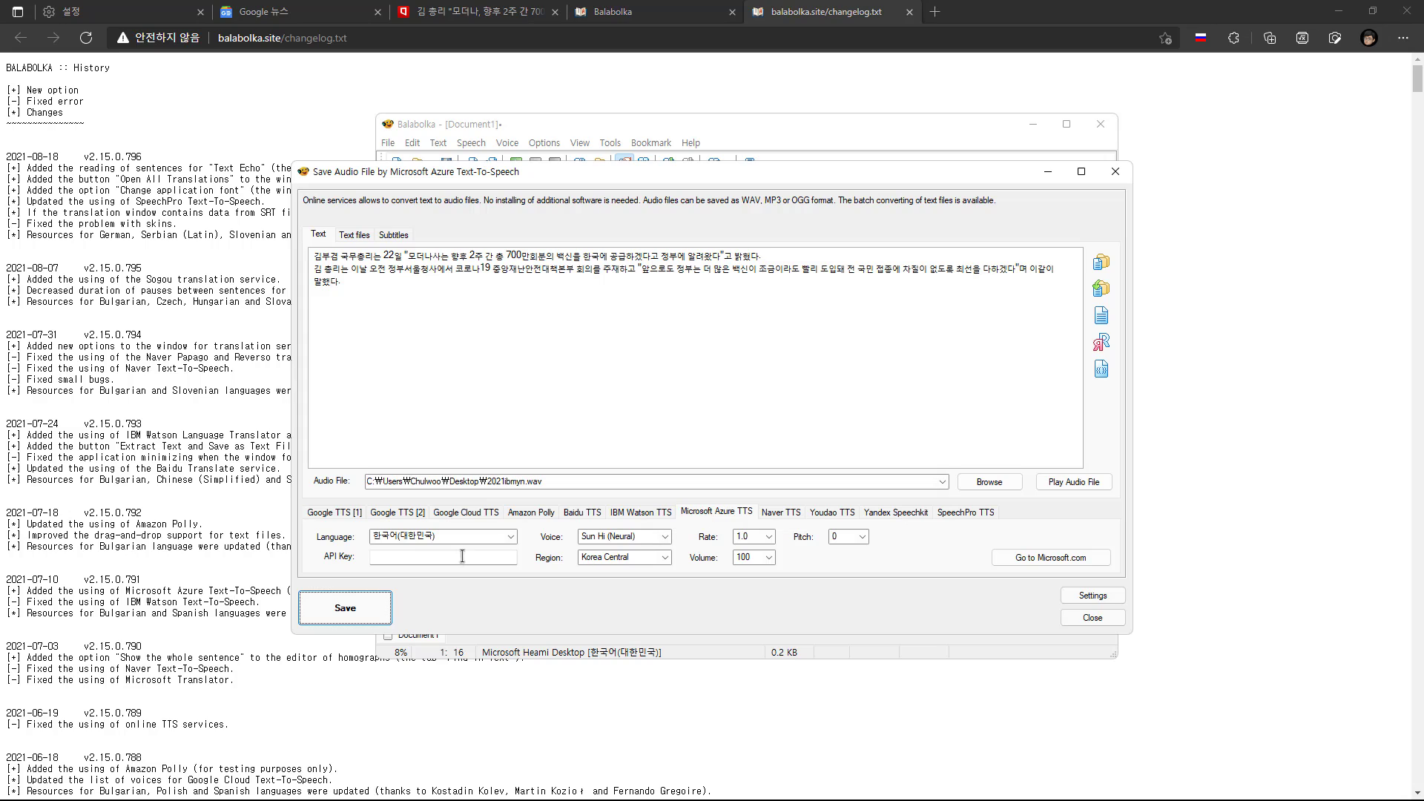
pyautogui.click(780, 512)
pyautogui.click(504, 536)
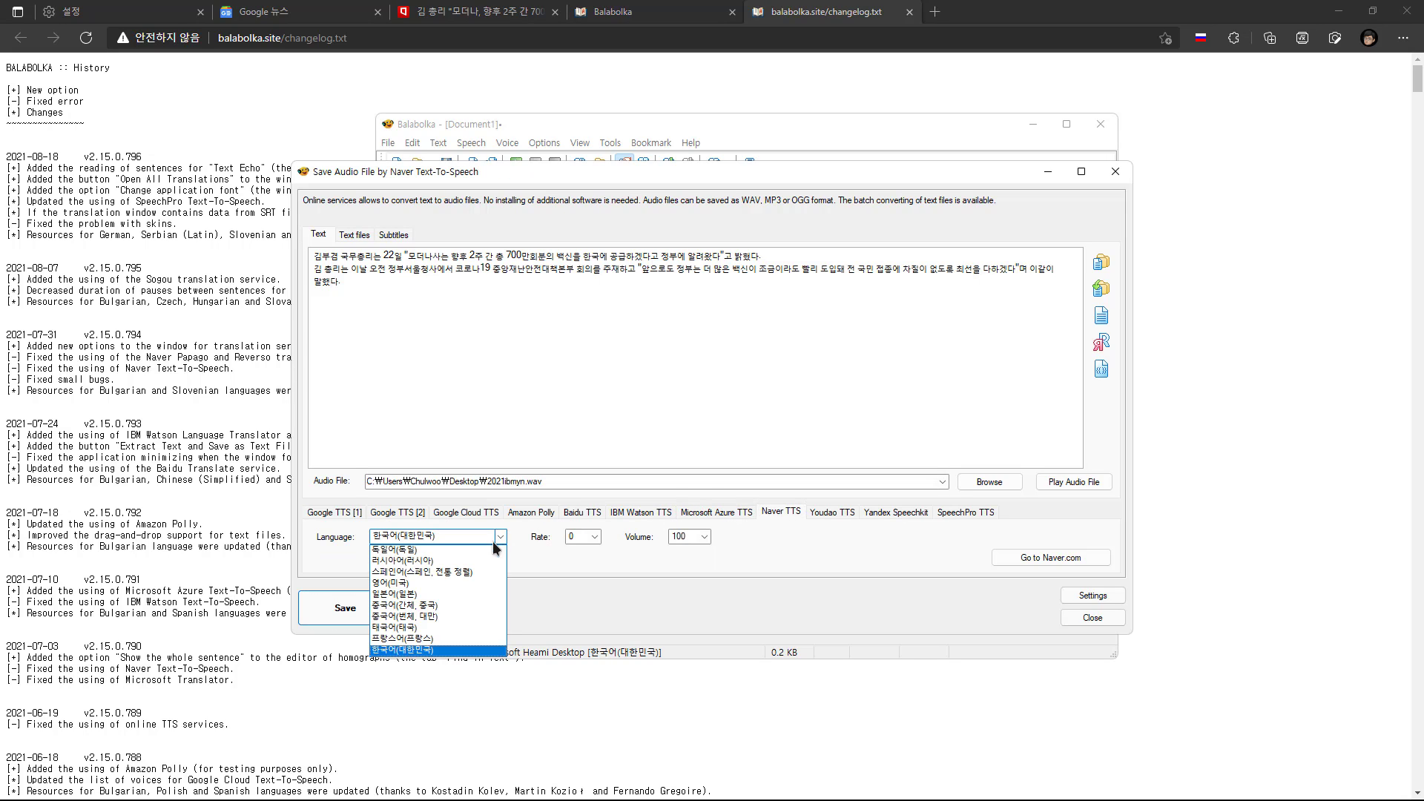
pyautogui.click(436, 650)
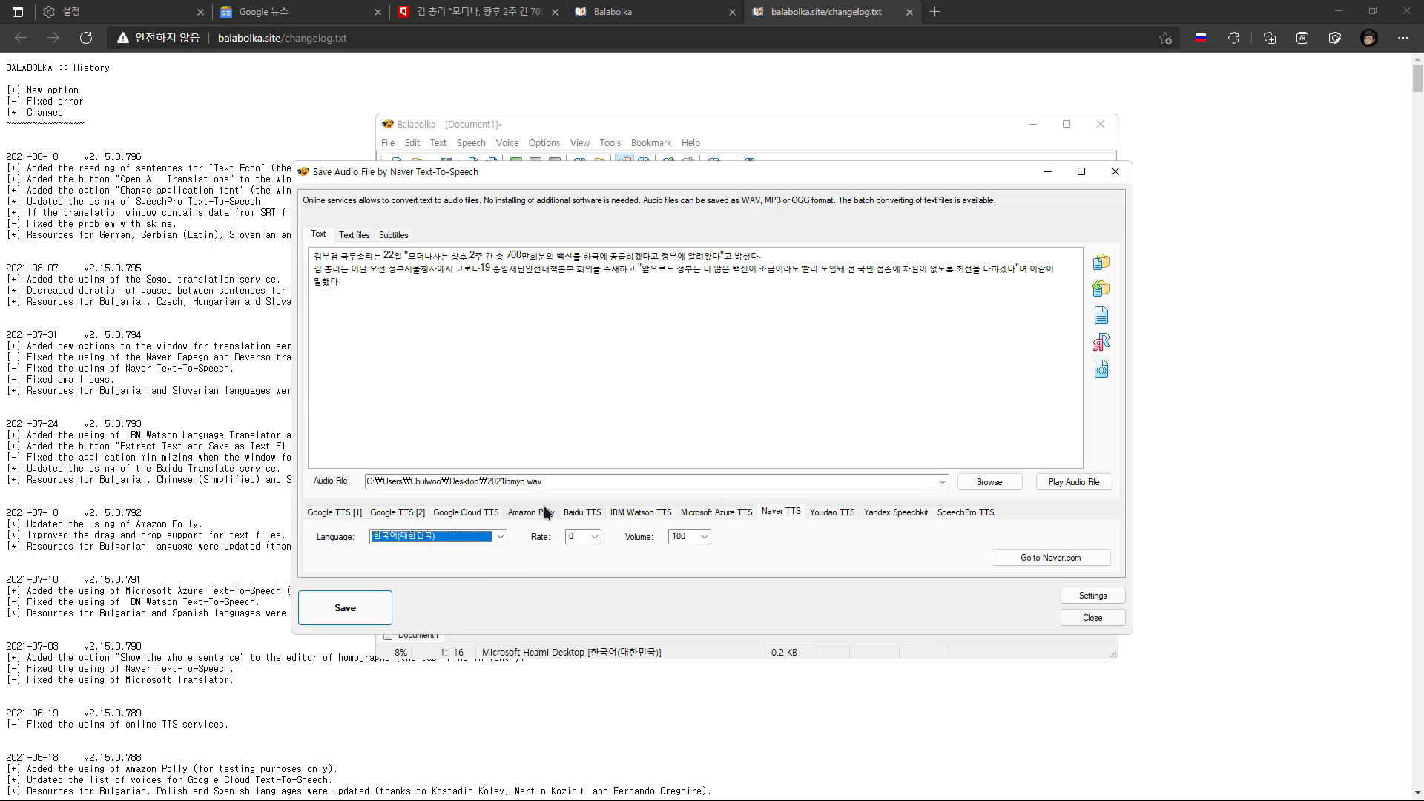
# Rename the output file to 2021naver.wav and save the text as speech with Naver TTS
pyautogui.doubleClick(514, 482)
pyautogui.click(637, 475)
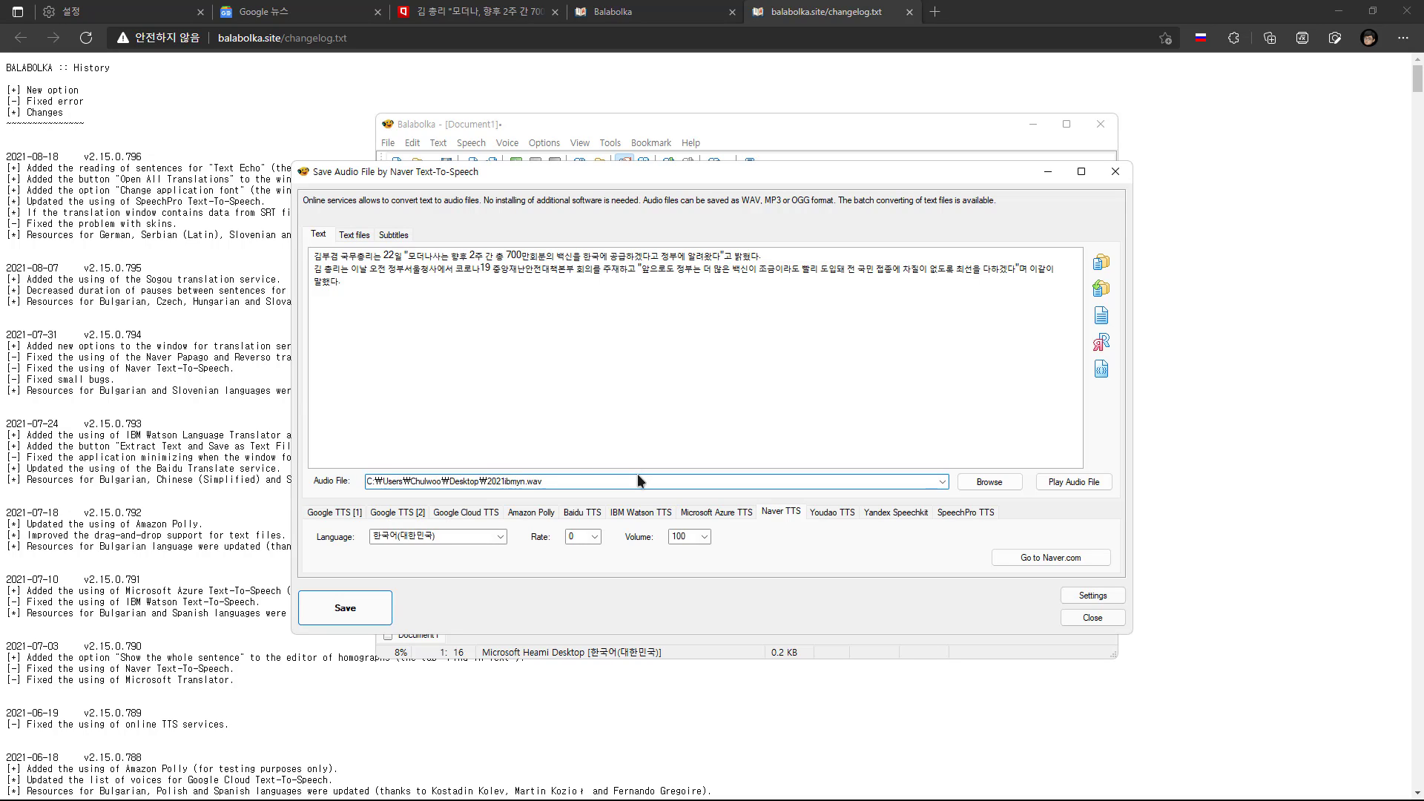
pyautogui.hotkey('shift', 'Right')
pyautogui.hotkey('shift', 'Right')
pyautogui.hotkey('shift', 'Right')
pyautogui.hotkey('shift', 'Right')
pyautogui.hotkey('shift', 'Right')
pyautogui.hotkey('shift', 'Right')
pyautogui.write('1naver')
pyautogui.click(377, 611)
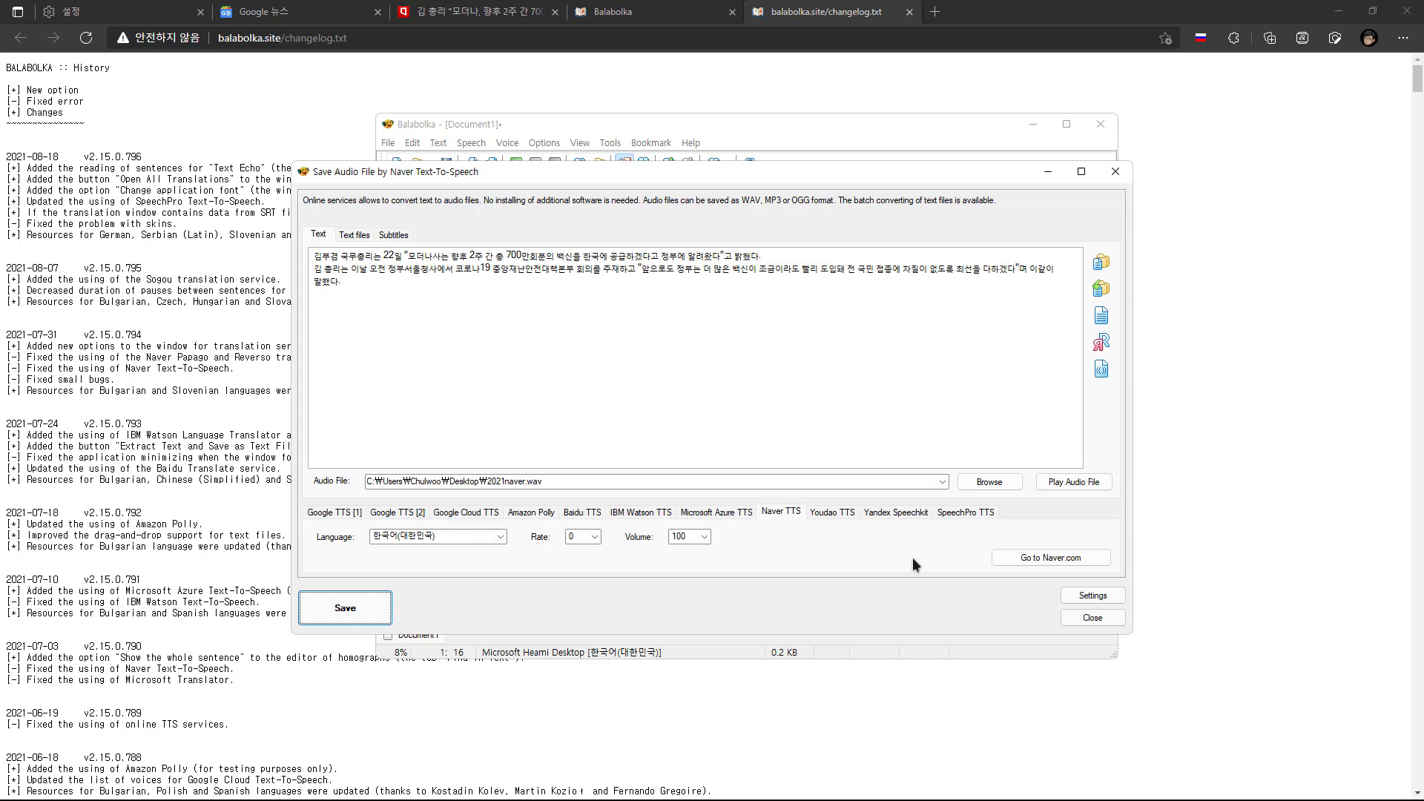
# Look over the settings of Youdao TTS, Yandex Speechkit and SpeechPro TTS
pyautogui.click(834, 513)
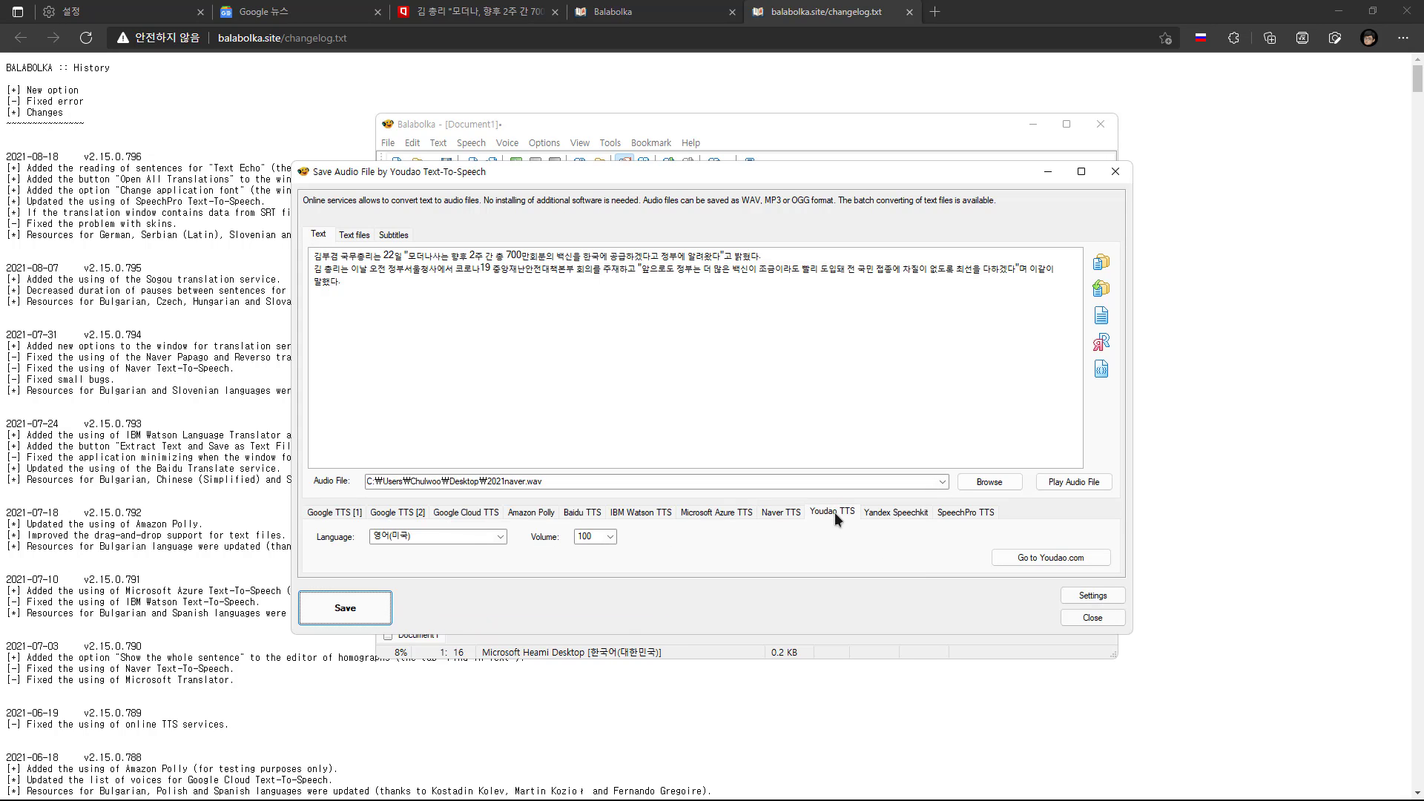
pyautogui.click(885, 510)
pyautogui.click(958, 510)
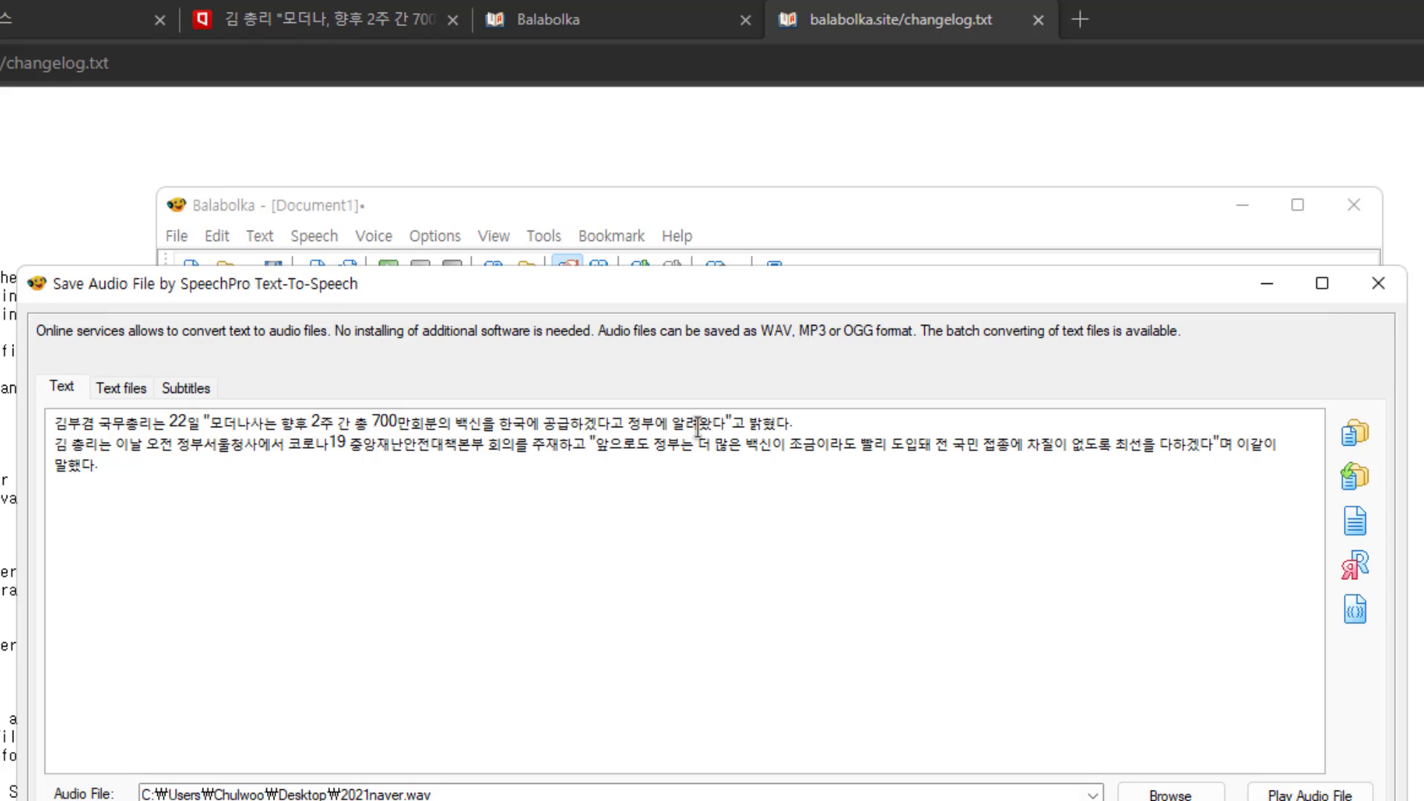
pyautogui.moveTo(697, 427); pyautogui.dragTo(731, 422)
pyautogui.click(740, 426)
pyautogui.click(671, 422)
pyautogui.click(744, 422)
pyautogui.moveTo(492, 446); pyautogui.dragTo(522, 447)
pyautogui.click(580, 447)
# Insert extra spaces and the word IT after 22일 in the first sentence of the text
pyautogui.press('Left')
pyautogui.press('Left')
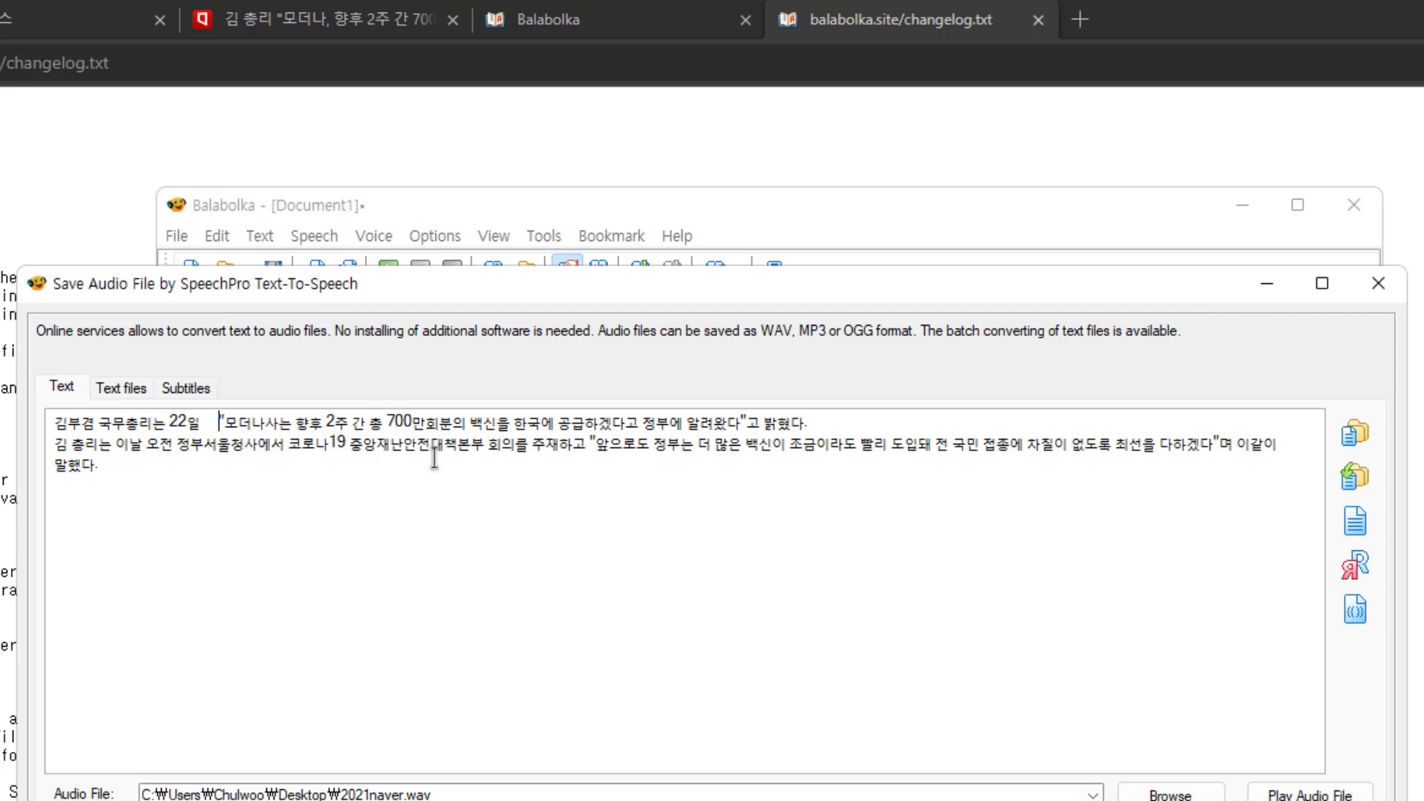
pyautogui.press('Left')
pyautogui.press('Left')
pyautogui.press('Left')
pyautogui.press('Left')
pyautogui.press('Left')
pyautogui.press('Left')
pyautogui.press('Left')
pyautogui.press('Right')
pyautogui.press('Right')
pyautogui.write('ㅑ')
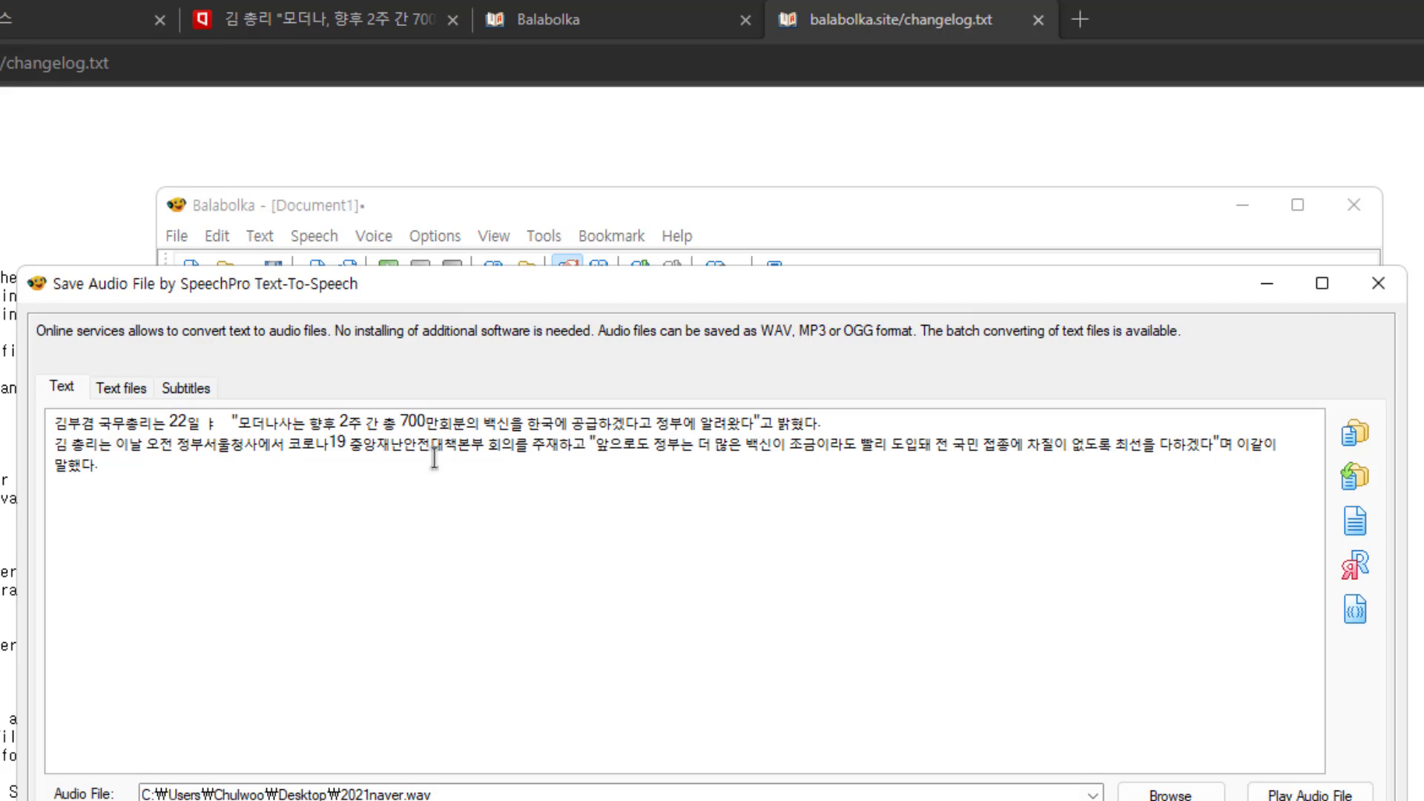
pyautogui.press('BackSpace')
pyautogui.write('IT')
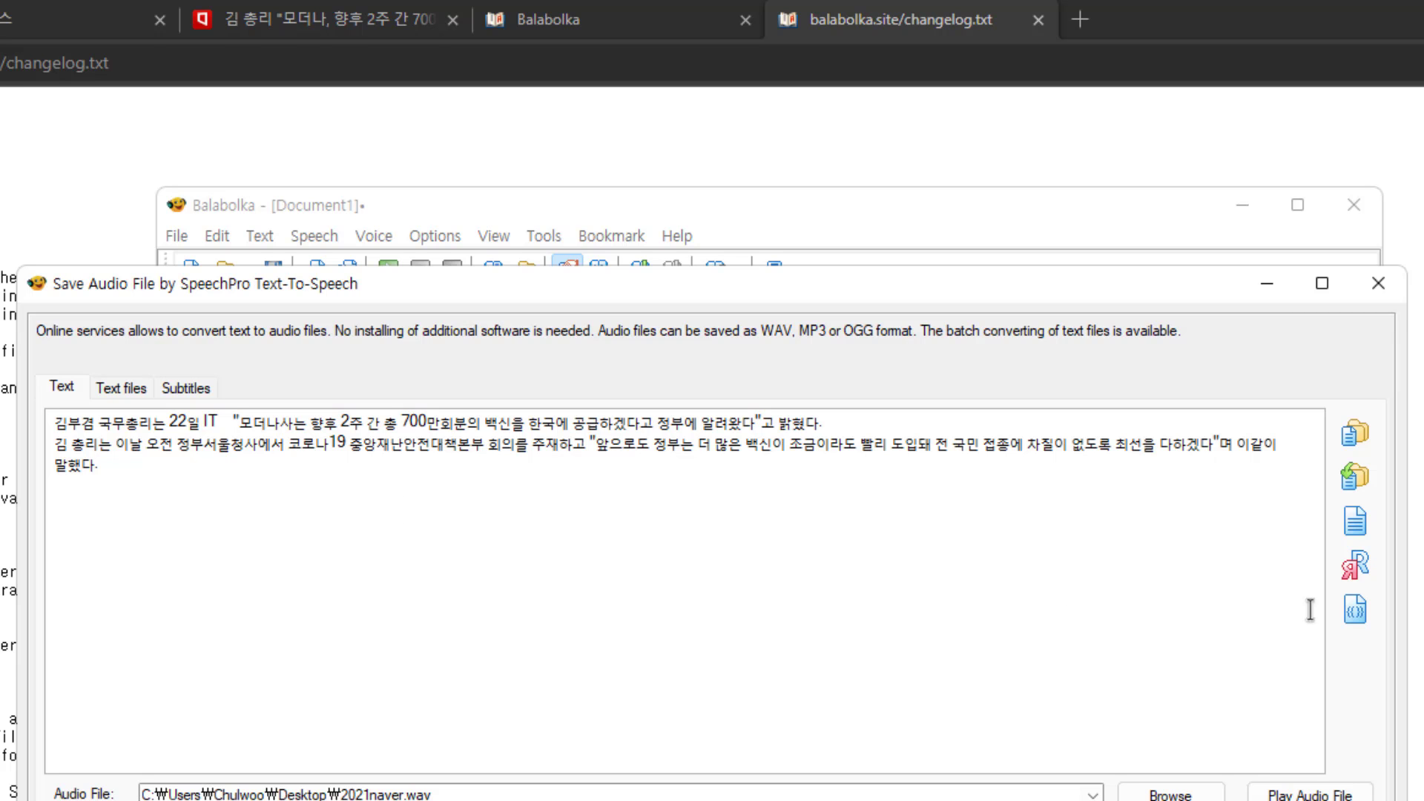
# Insert a silence tag at the very beginning of the text and set its pause to 3000 milliseconds
pyautogui.click(1354, 611)
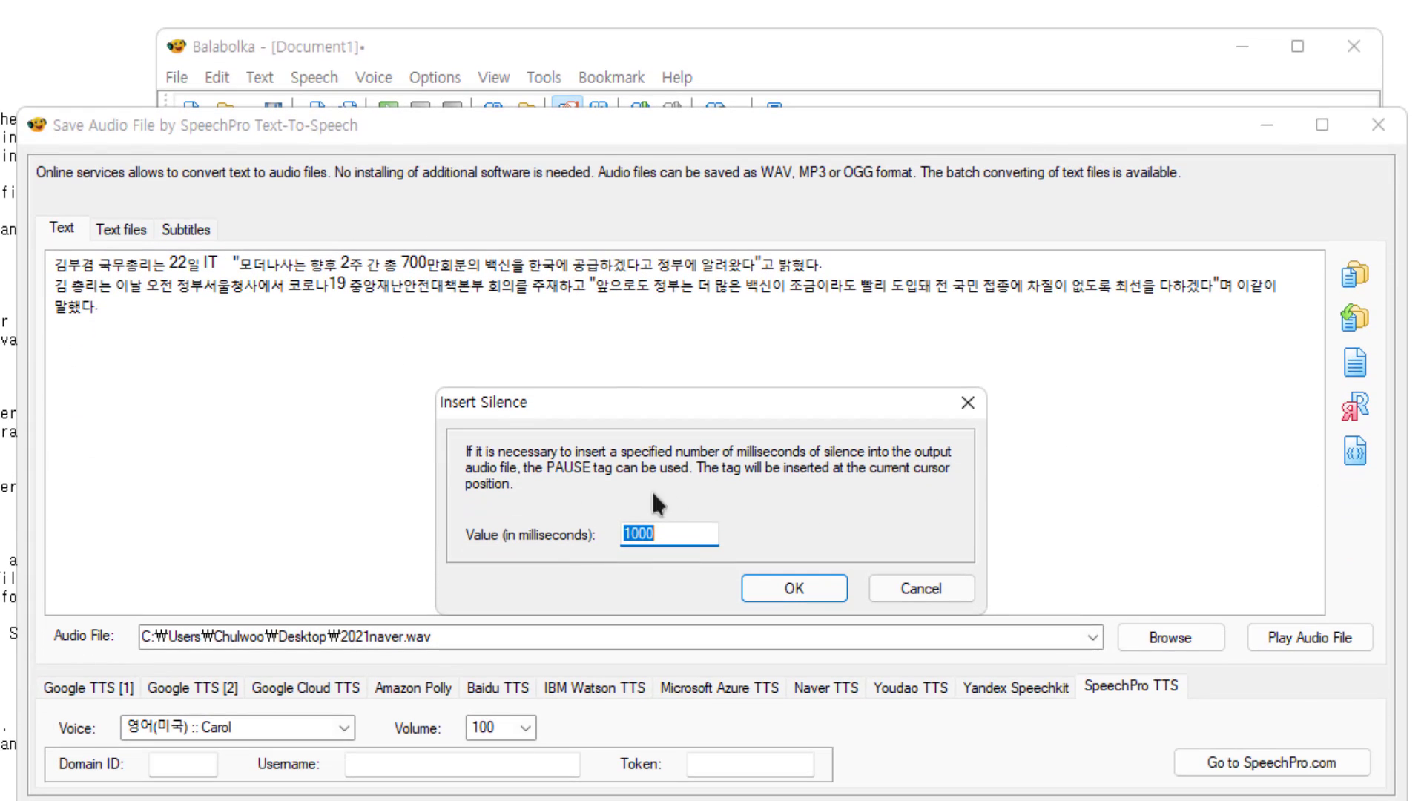
pyautogui.click(771, 583)
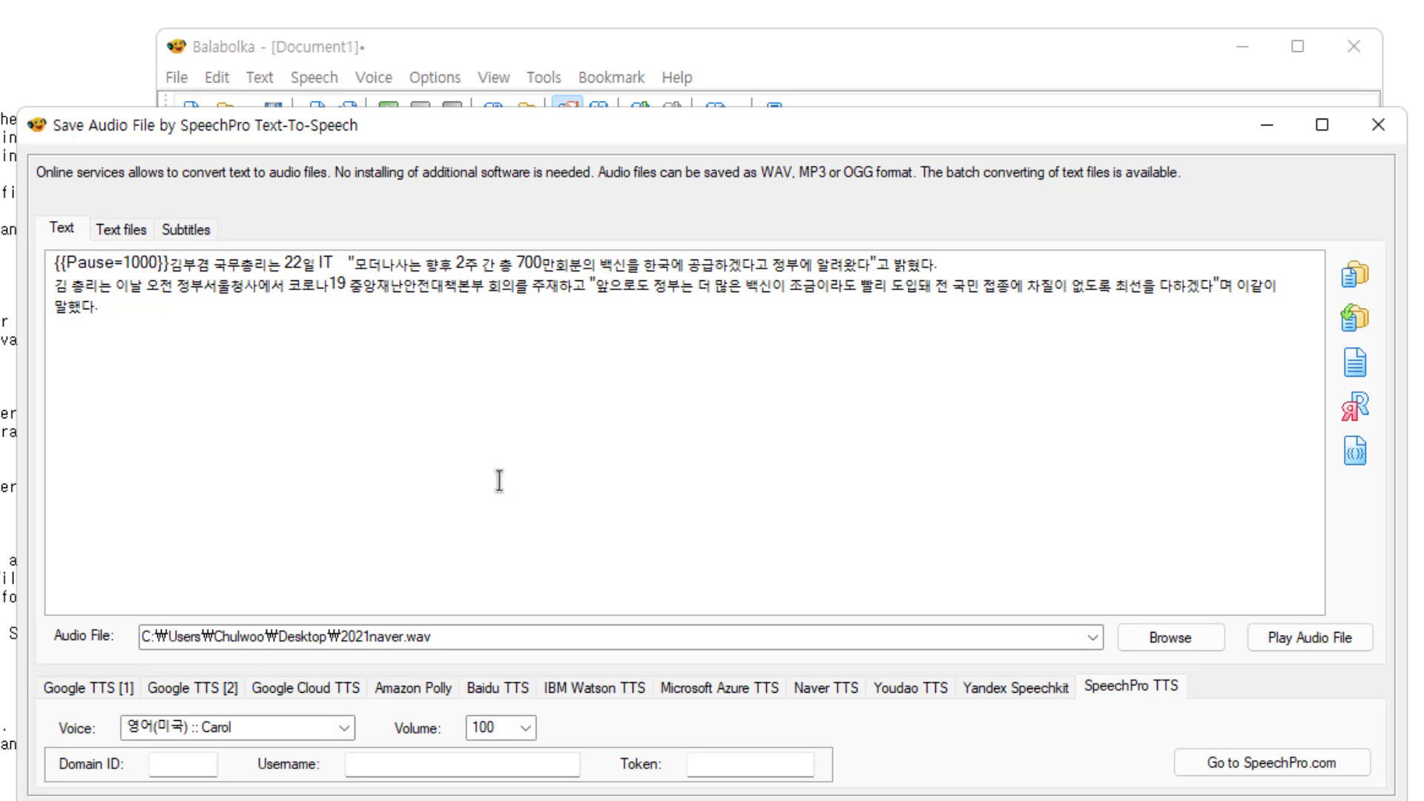
pyautogui.press('Left')
pyautogui.press('Left')
pyautogui.press('Left')
pyautogui.press('Left')
pyautogui.press('Delete')
pyautogui.write('3')
pyautogui.click(980, 265)
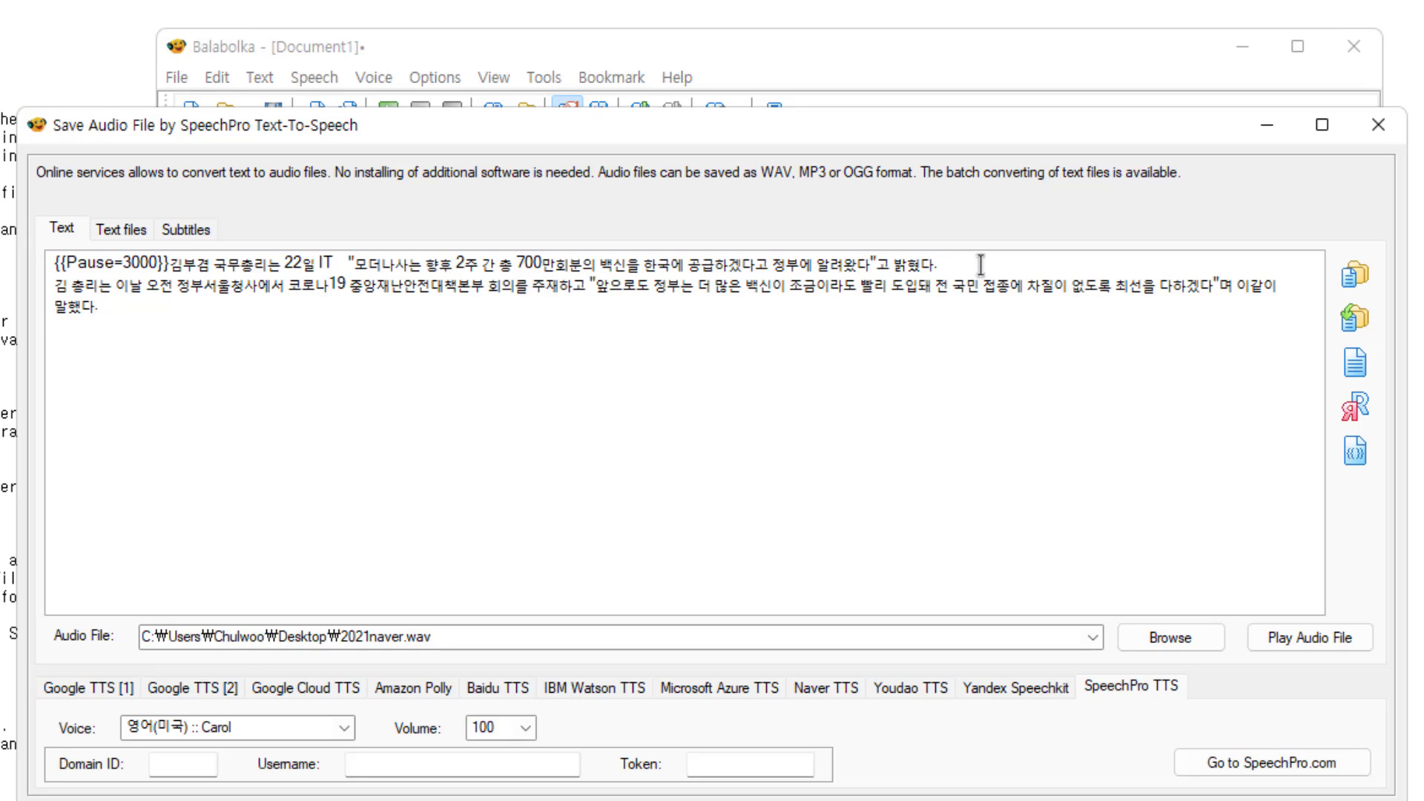